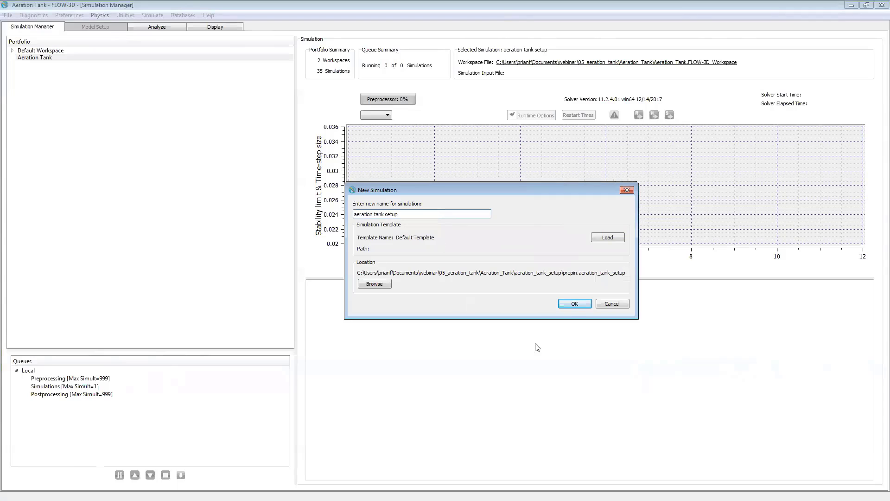
Create the aeration tank setup simulation and bring up its Model Setup General settings.
{"action": "left_click", "coordinate": [571, 304]}
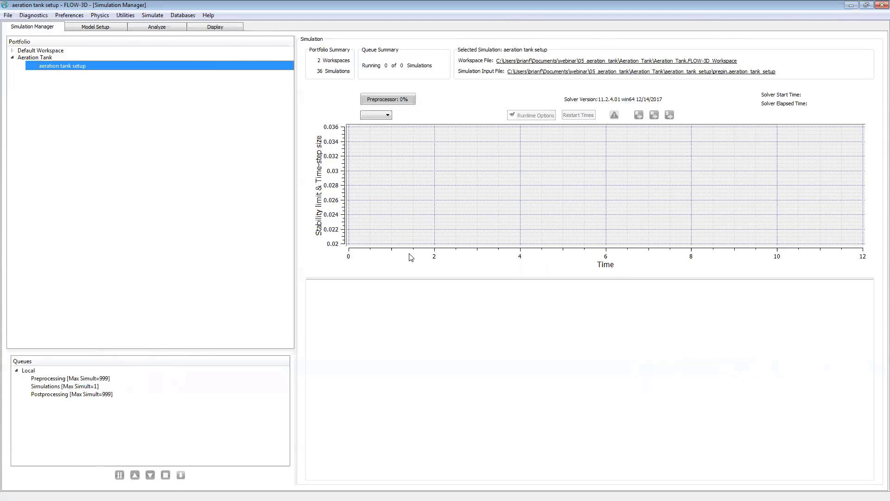
{"action": "left_click", "coordinate": [93, 27]}
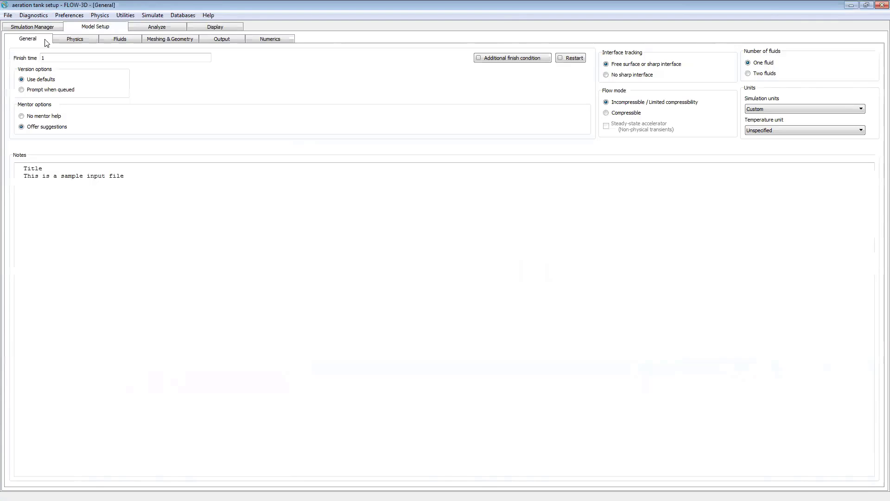
Set the finish time to 200 and use SI simulation units with Kelvin temperature.
{"action": "left_click", "coordinate": [51, 57]}
{"action": "type", "text": "200"}
{"action": "left_click", "coordinate": [787, 110]}
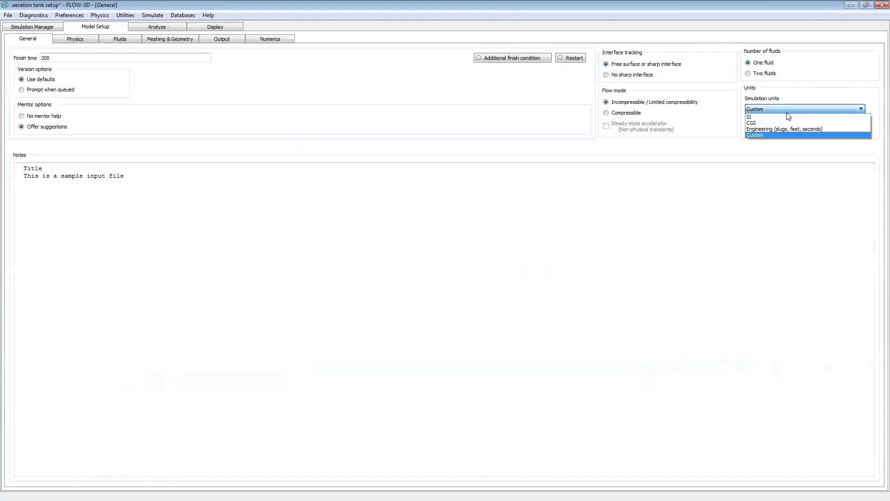
{"action": "left_click", "coordinate": [788, 115]}
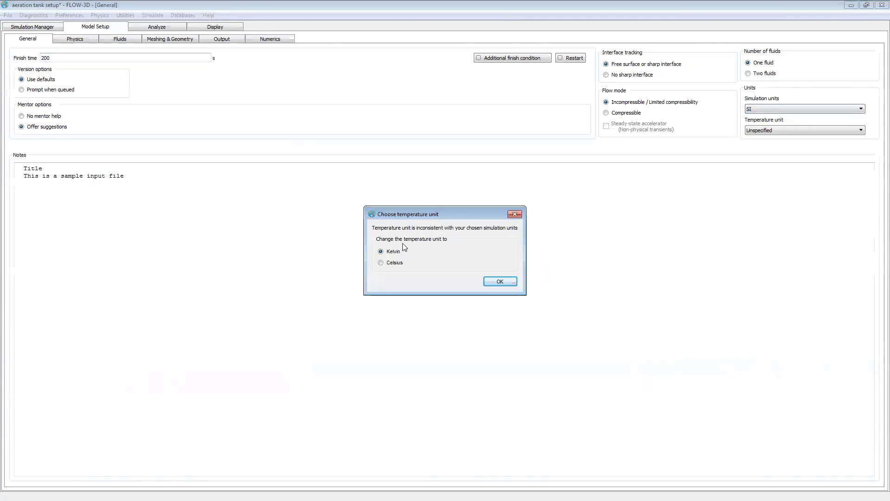
{"action": "left_click", "coordinate": [501, 283]}
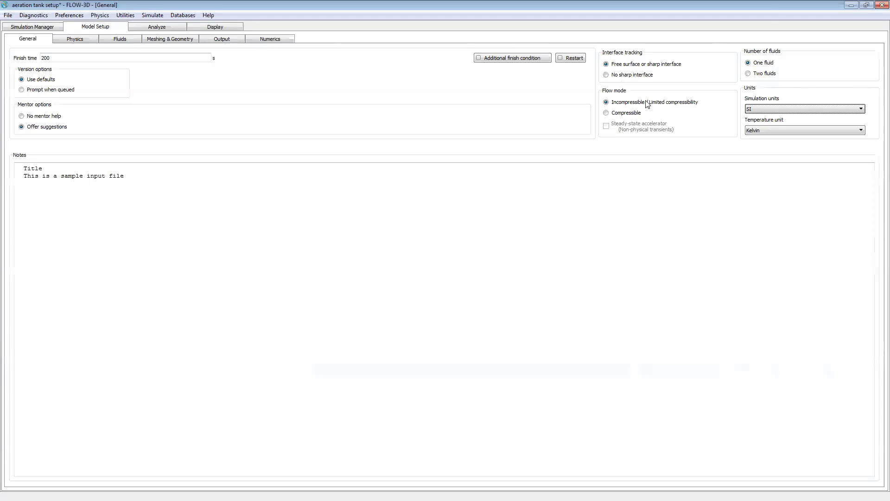
Turn on gravity with a Z component of -9.81.
{"action": "left_click", "coordinate": [78, 41]}
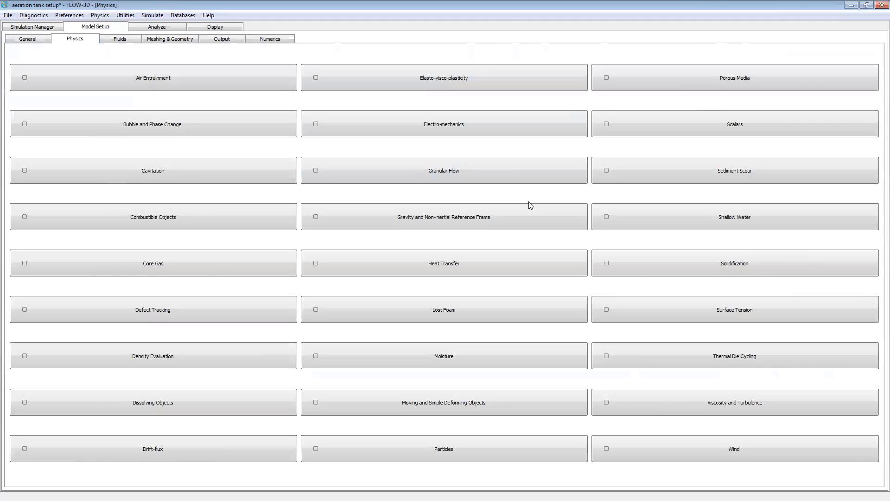
{"action": "left_click", "coordinate": [504, 216]}
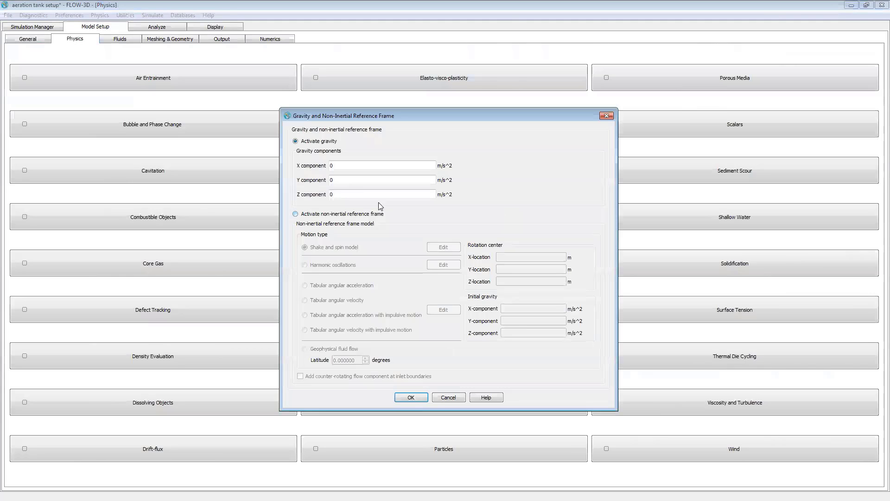
{"action": "double_click", "coordinate": [343, 192]}
{"action": "type", "text": "-9.81"}
{"action": "left_click", "coordinate": [420, 396]}
Enable viscous flow with the RNG turbulence model.
{"action": "left_click", "coordinate": [731, 407]}
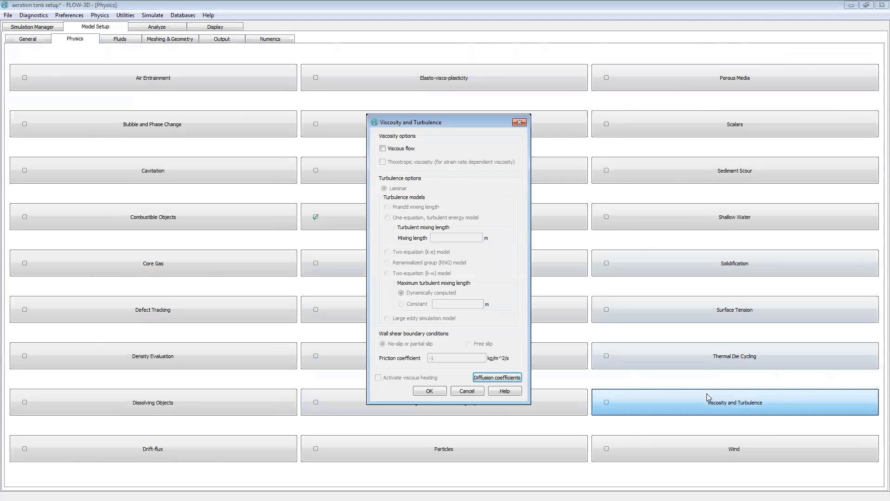
{"action": "left_click", "coordinate": [397, 150]}
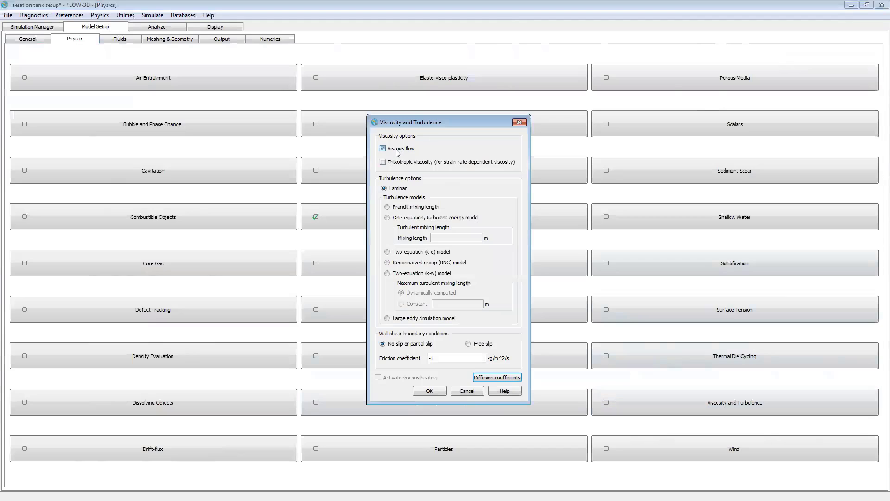
{"action": "left_click", "coordinate": [414, 263]}
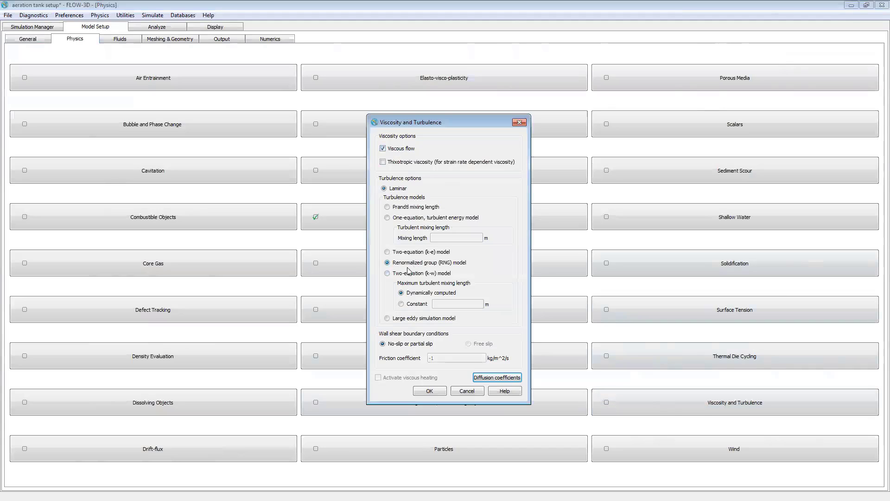
{"action": "left_click", "coordinate": [430, 391]}
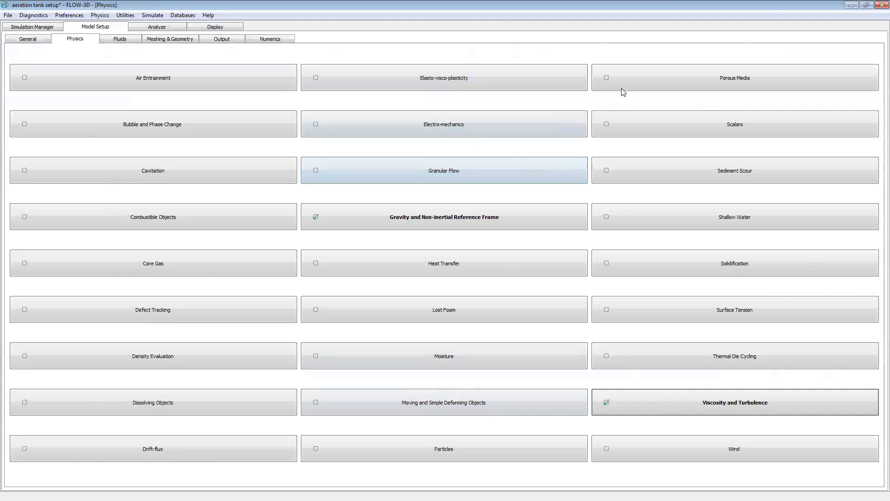
{"action": "left_click", "coordinate": [670, 126]}
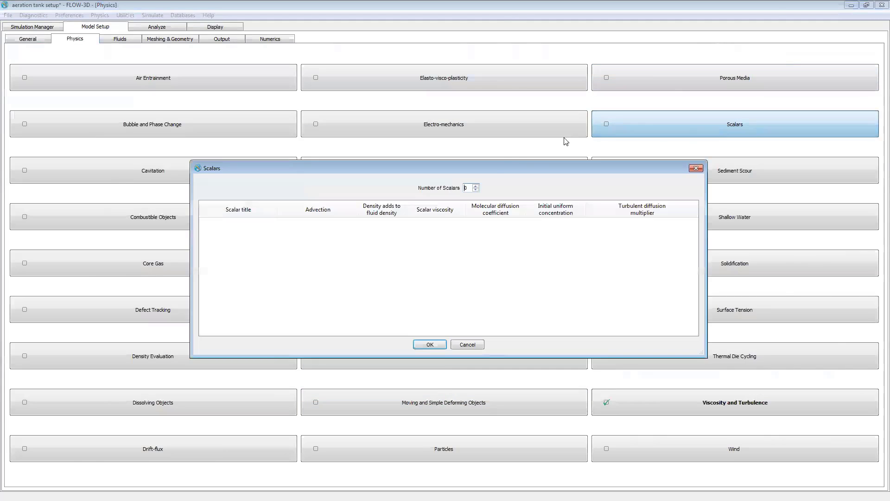
Add one scalar titled 'tracer' and activate the Scalars model.
{"action": "left_click", "coordinate": [475, 186]}
{"action": "left_click", "coordinate": [267, 223]}
{"action": "type", "text": "t"}
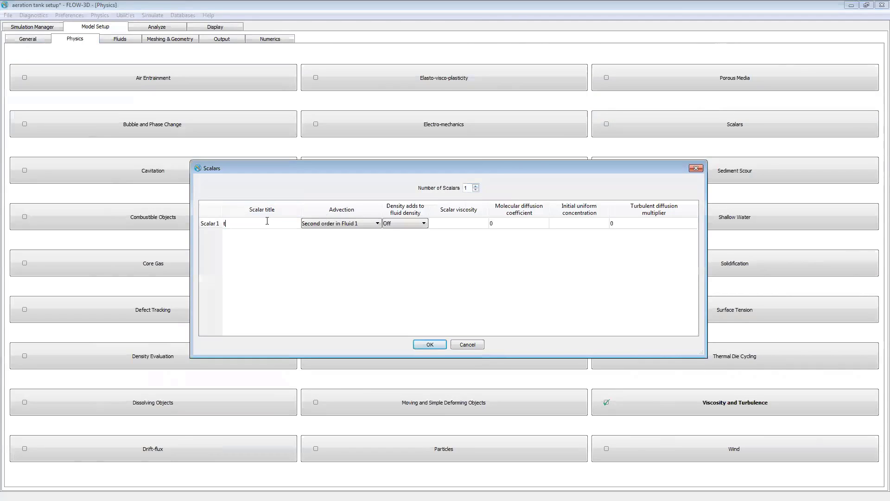
{"action": "type", "text": "racer"}
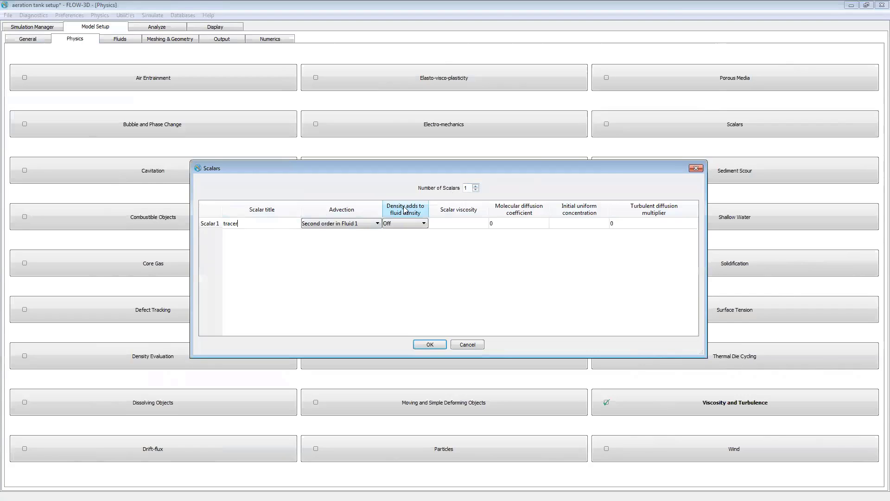
{"action": "left_click", "coordinate": [435, 345]}
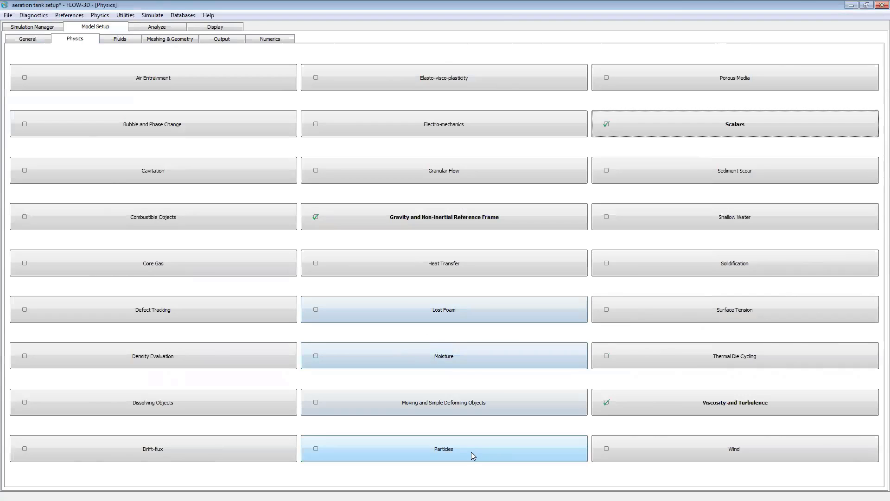
Enable marker particles with Fluid #1 and #2 (or void) as the host fluid.
{"action": "left_click", "coordinate": [451, 448]}
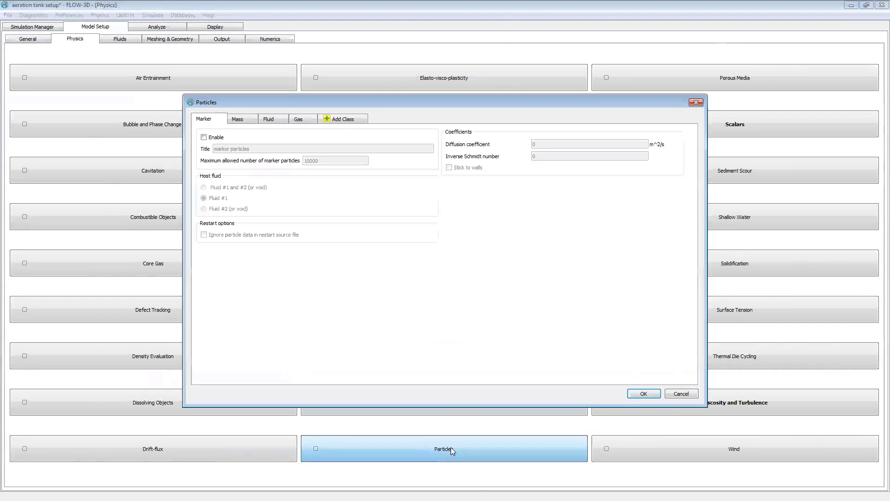
{"action": "left_click_drag", "start_coordinate": [377, 103], "coordinate": [387, 106]}
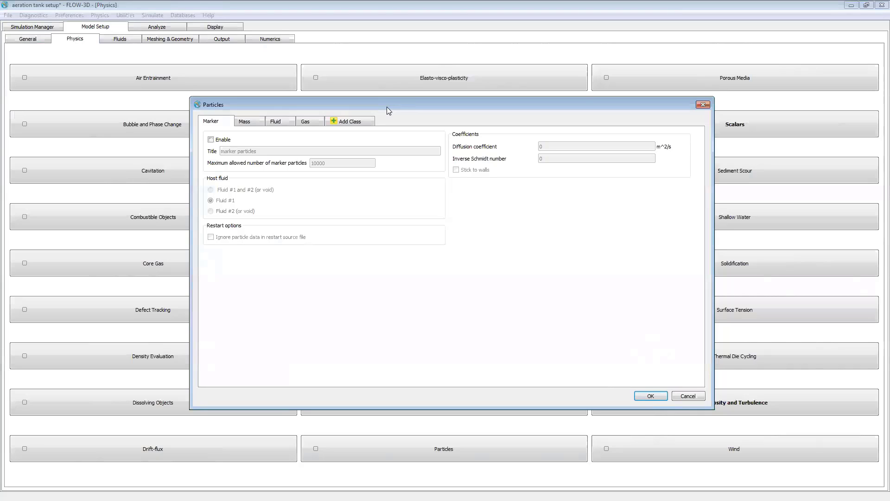
{"action": "left_click", "coordinate": [212, 140]}
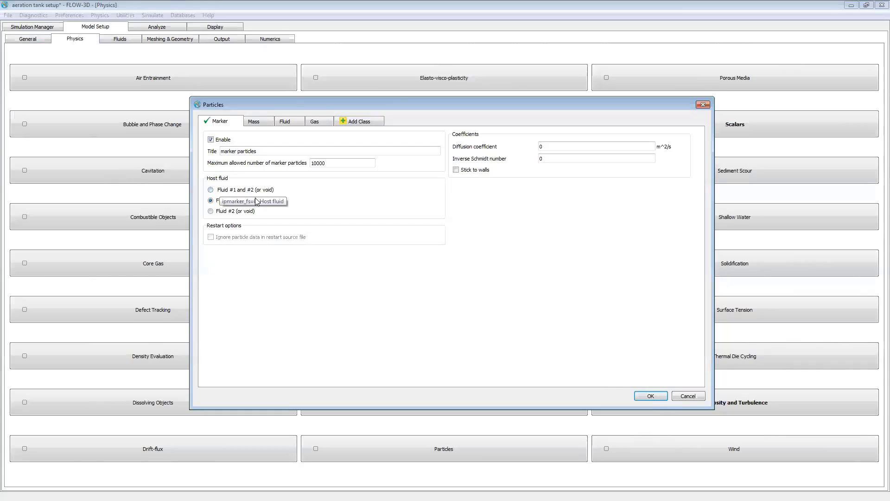
{"action": "left_click", "coordinate": [227, 191]}
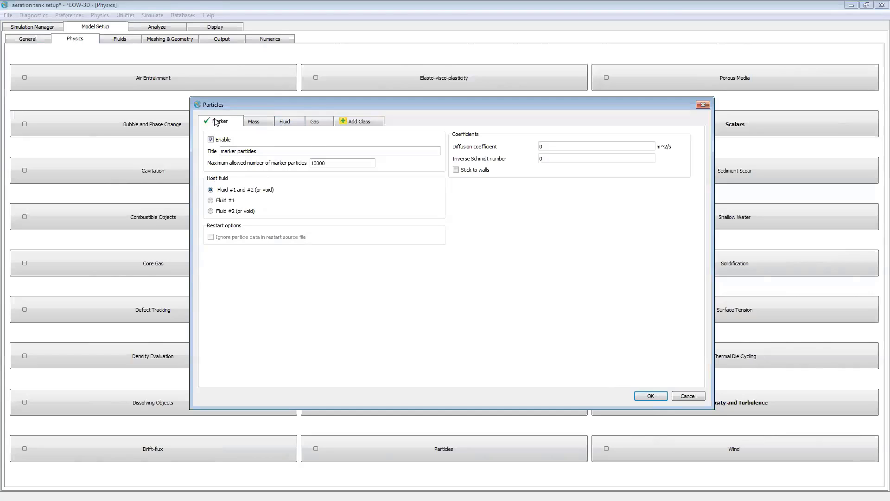
{"action": "left_click", "coordinate": [322, 123]}
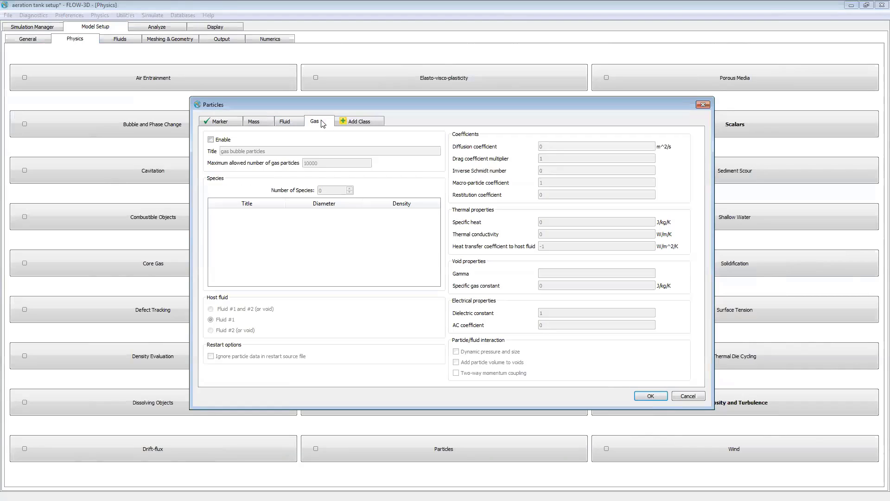
Enable gas particles with a 3000000 maximum count and three gas species.
{"action": "left_click", "coordinate": [219, 142]}
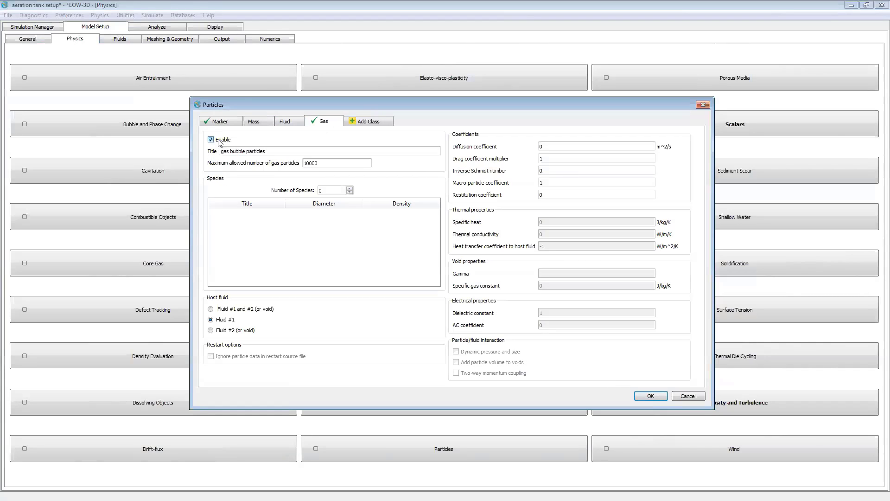
{"action": "left_click", "coordinate": [313, 162]}
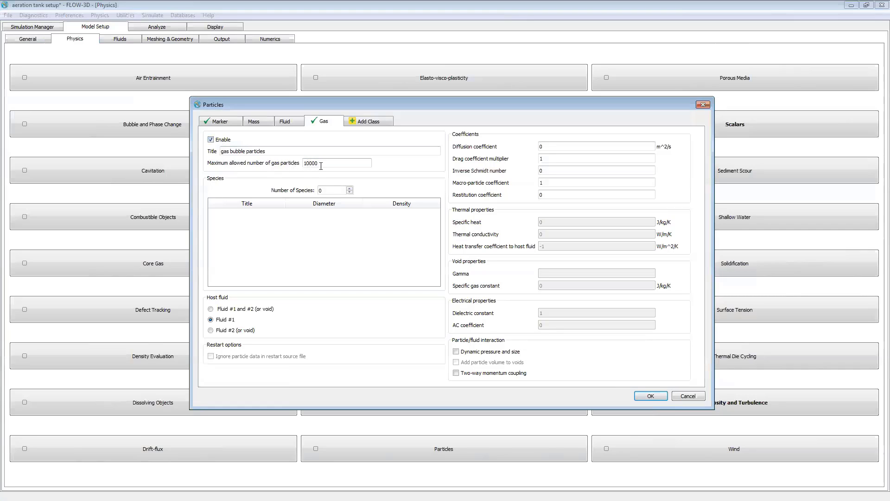
{"action": "double_click", "coordinate": [351, 159]}
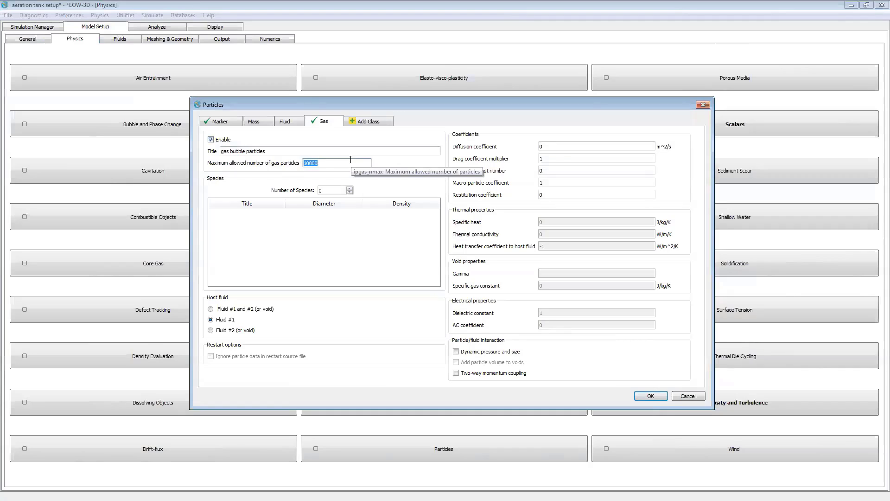
{"action": "type", "text": "3000000"}
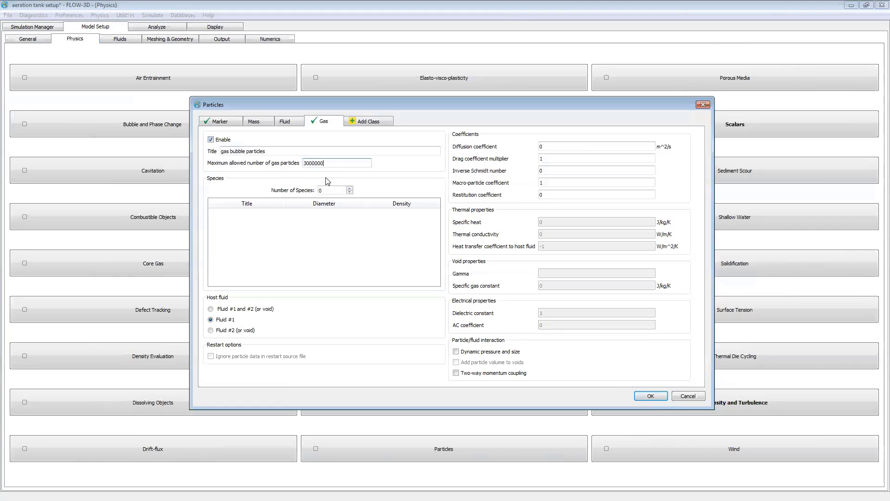
{"action": "left_click", "coordinate": [349, 189]}
{"action": "left_click", "coordinate": [349, 188]}
{"action": "left_click", "coordinate": [349, 189]}
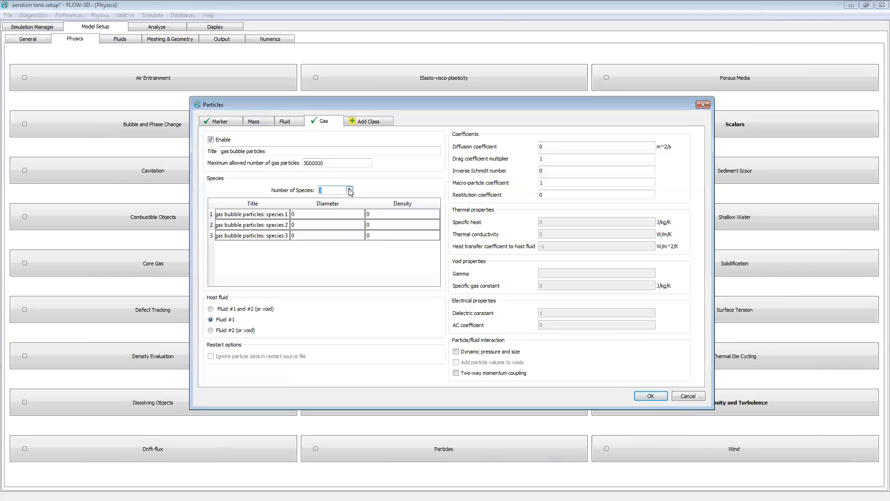
Give species 1 diameter 0.001 and density 1.225, and species 2 diameter 0.003.
{"action": "left_click", "coordinate": [323, 211]}
{"action": "type", "text": ".001"}
{"action": "double_click", "coordinate": [375, 217]}
{"action": "type", "text": "1.225"}
{"action": "double_click", "coordinate": [322, 226]}
{"action": "type", "text": "0.003"}
{"action": "key", "text": "Tab"}
{"action": "type", "text": "1.225"}
{"action": "double_click", "coordinate": [303, 236]}
{"action": "key", "text": "Tab"}
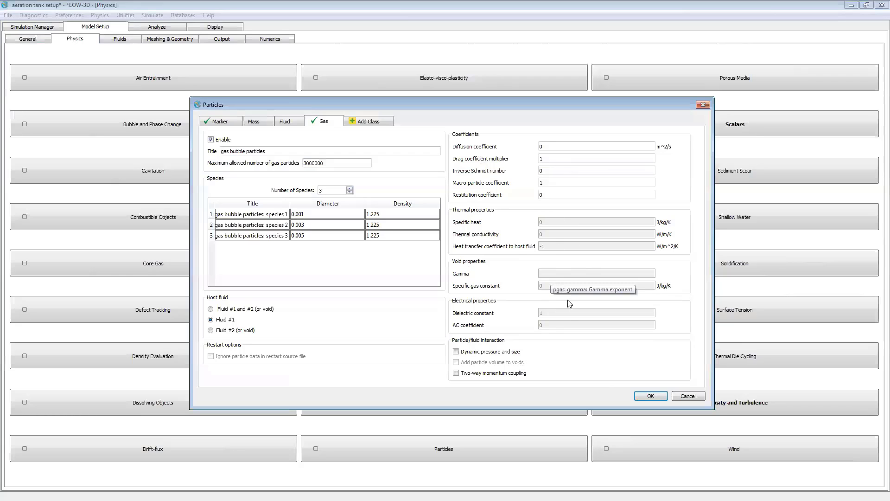
Turn on two-way momentum coupling and close the Particles settings.
{"action": "left_click", "coordinate": [456, 374]}
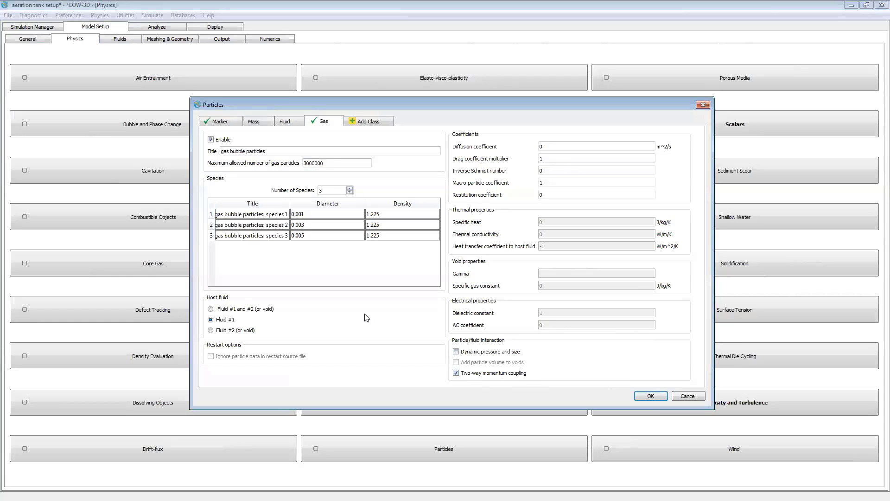
{"action": "left_click", "coordinate": [650, 396]}
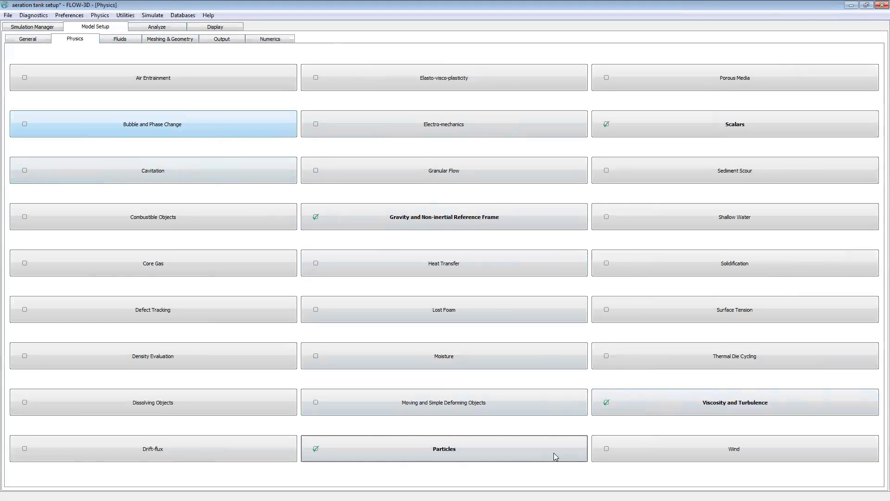
{"action": "left_click", "coordinate": [418, 444]}
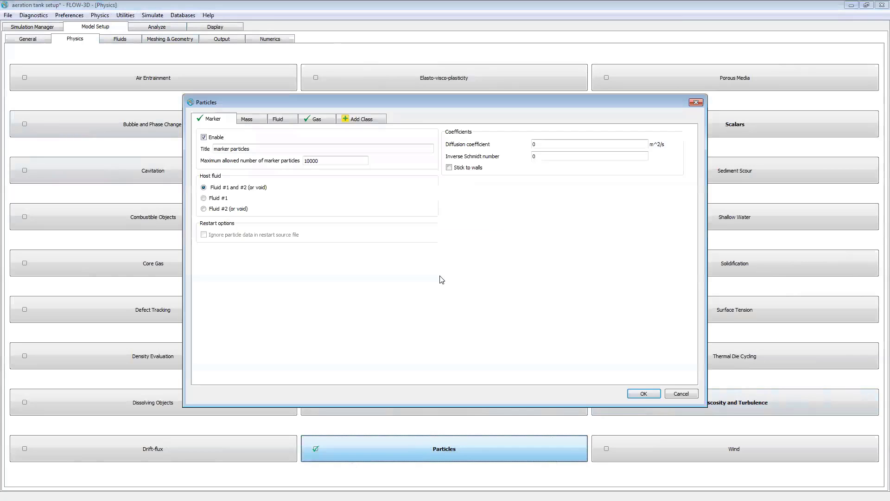
{"action": "left_click", "coordinate": [696, 103]}
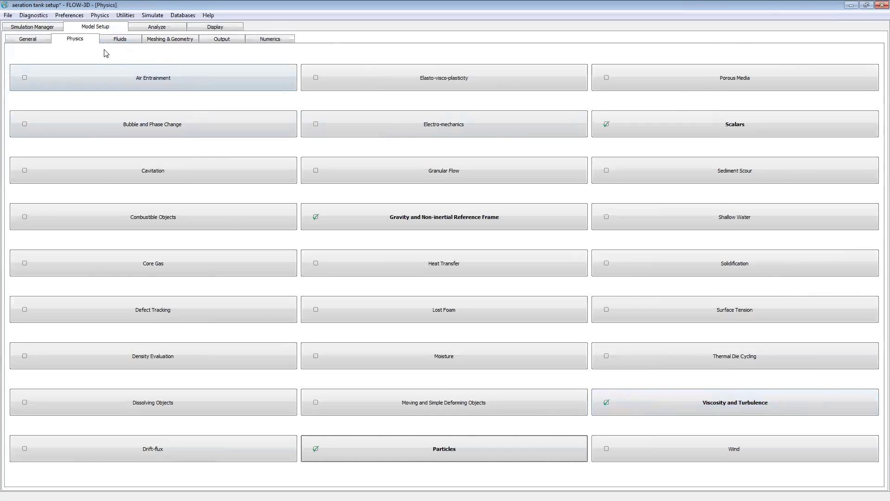
Load Water_at_20_C material properties into Fluid 1 using SI units and Kelvin.
{"action": "left_click", "coordinate": [120, 39]}
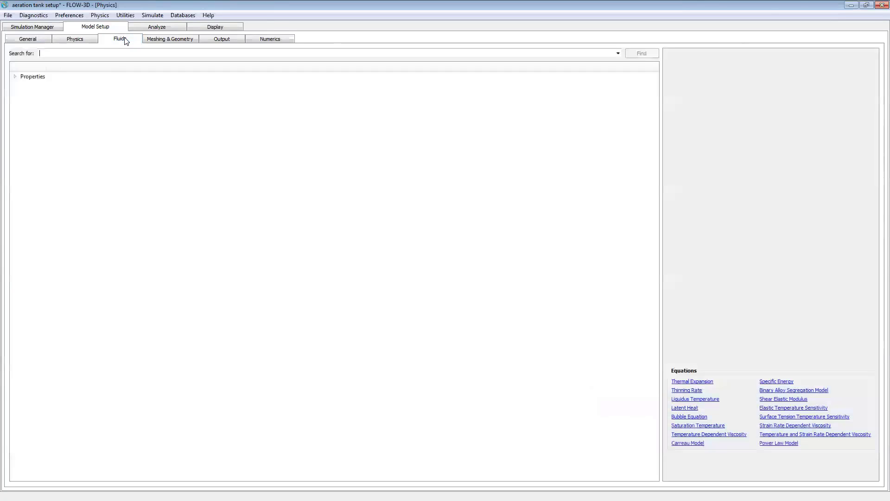
{"action": "left_click", "coordinate": [15, 76]}
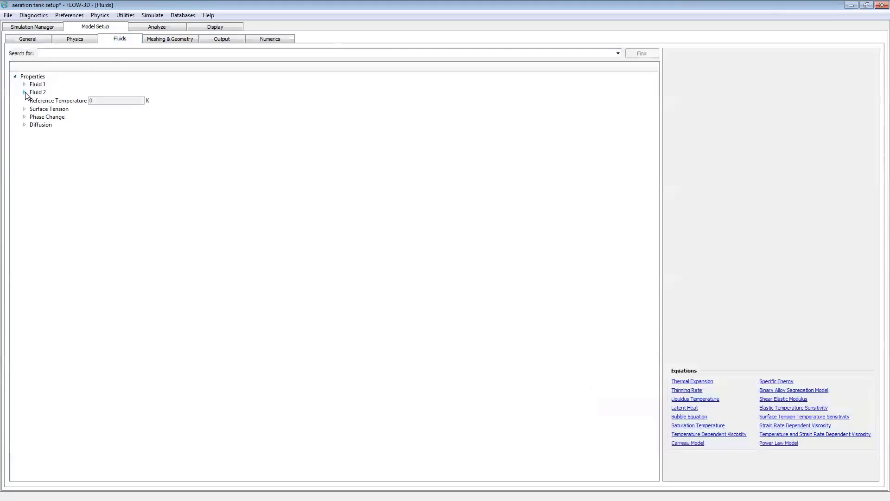
{"action": "left_click", "coordinate": [24, 84]}
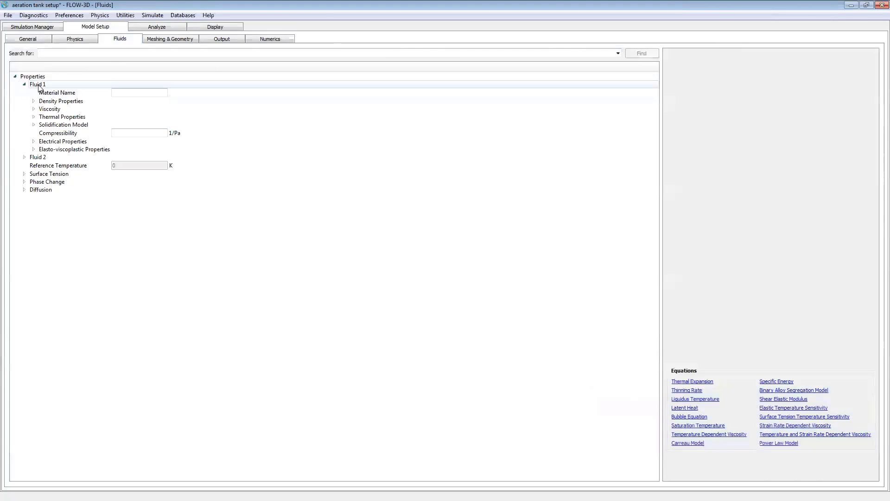
{"action": "right_click", "coordinate": [39, 87]}
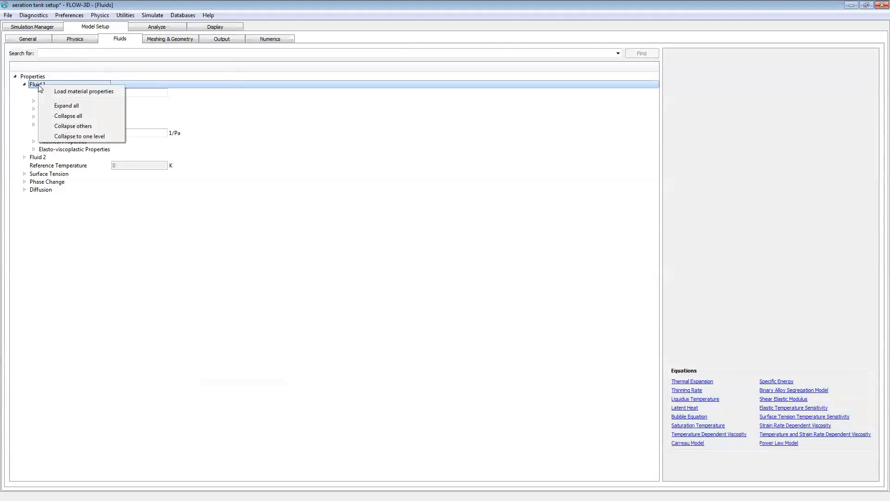
{"action": "left_click", "coordinate": [63, 92]}
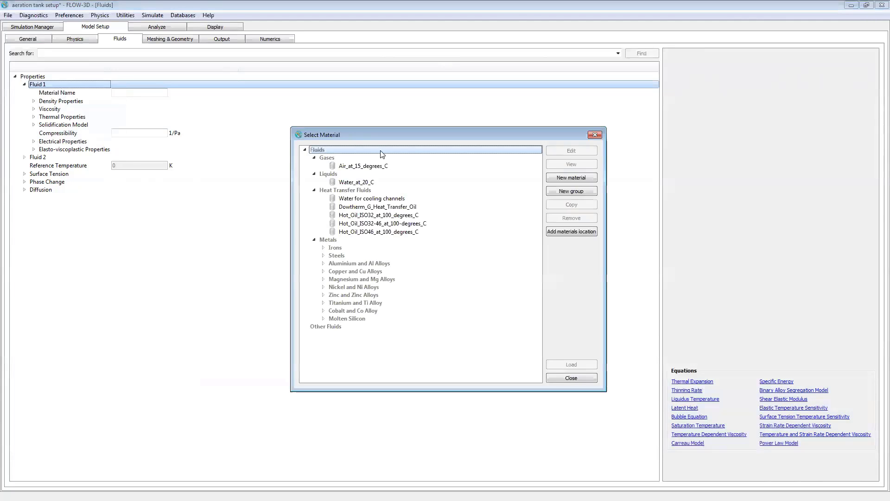
{"action": "left_click", "coordinate": [366, 182]}
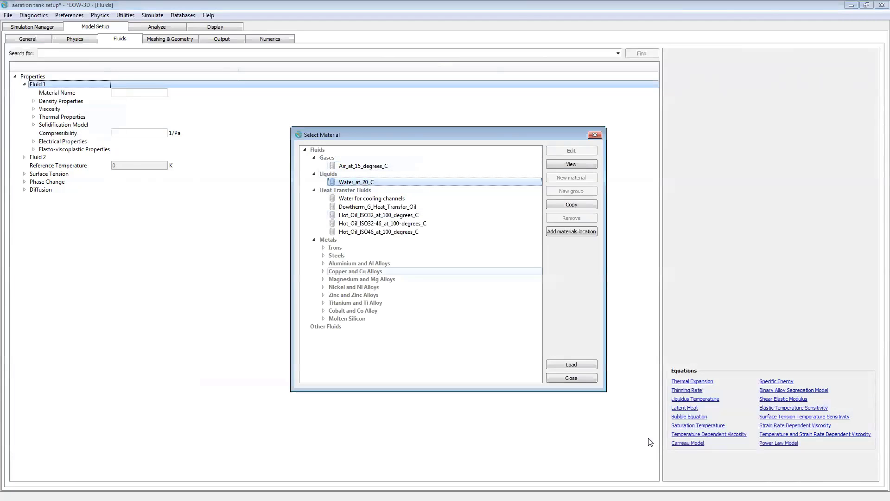
{"action": "left_click", "coordinate": [594, 368]}
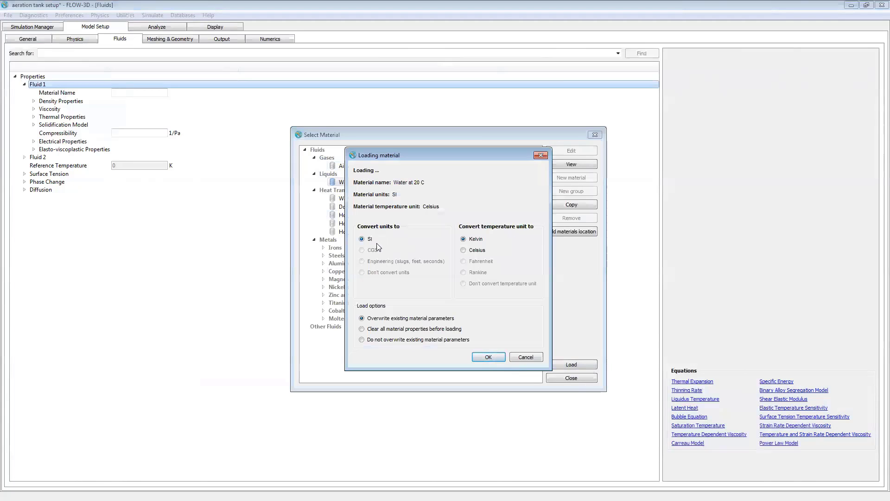
{"action": "left_click", "coordinate": [490, 356]}
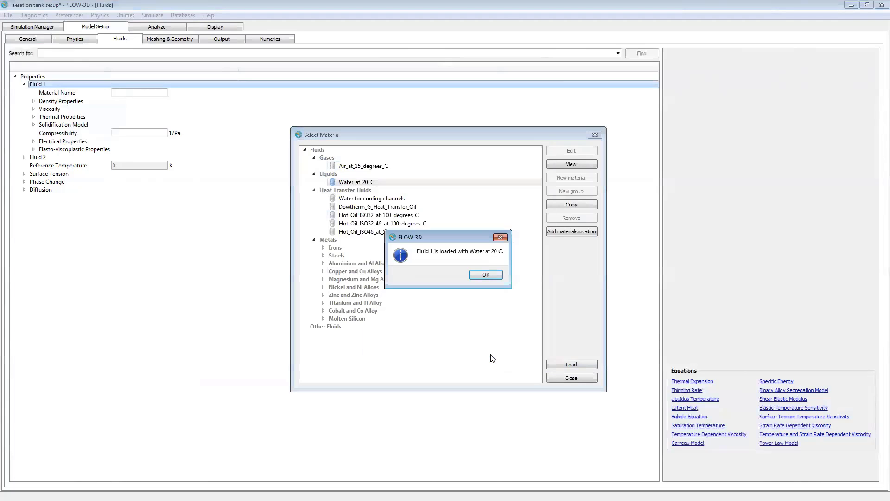
{"action": "left_click", "coordinate": [485, 276]}
Check Fluid 1's density of 1000 kg/m^3 and viscosity of 0.001 kg/m/s.
{"action": "left_click", "coordinate": [33, 101]}
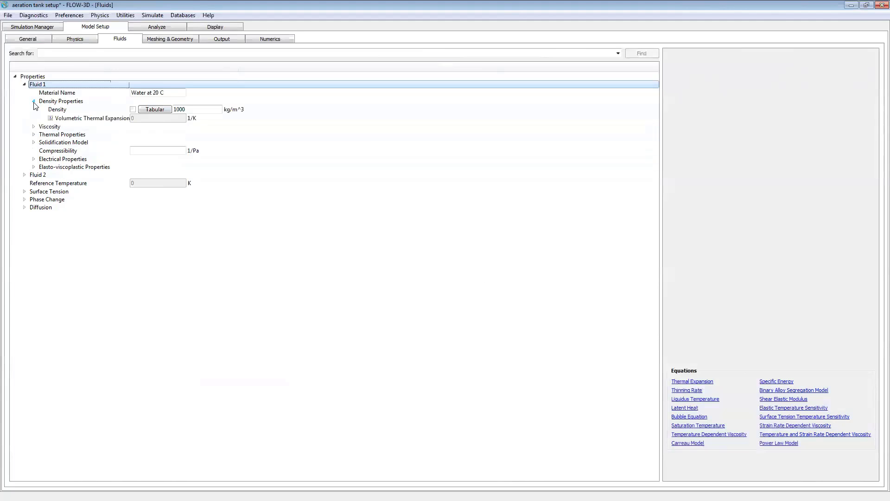
{"action": "left_click", "coordinate": [36, 120]}
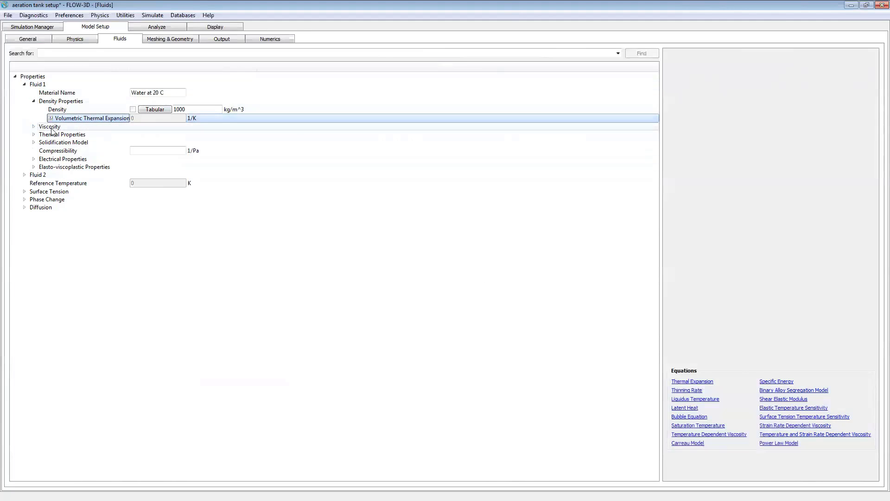
{"action": "left_click", "coordinate": [34, 126]}
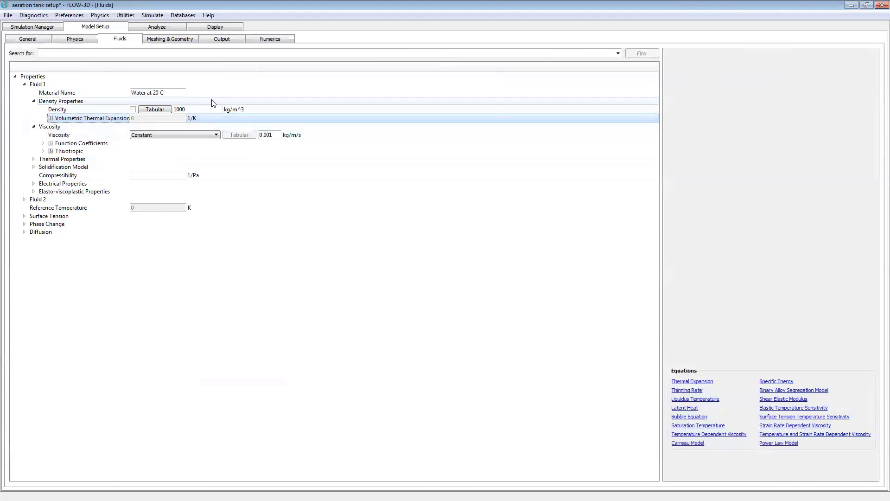
{"action": "left_click", "coordinate": [176, 42]}
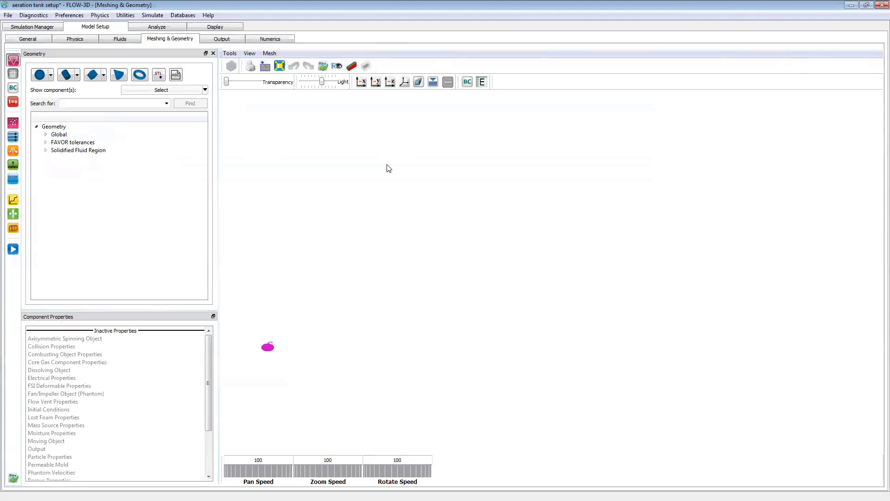
Save the aeration tank setup project with Ctrl+S.
{"action": "key", "text": "ctrl+s"}
Add a new mesh block and expand its X, Y and Z direction settings.
{"action": "left_click", "coordinate": [13, 75]}
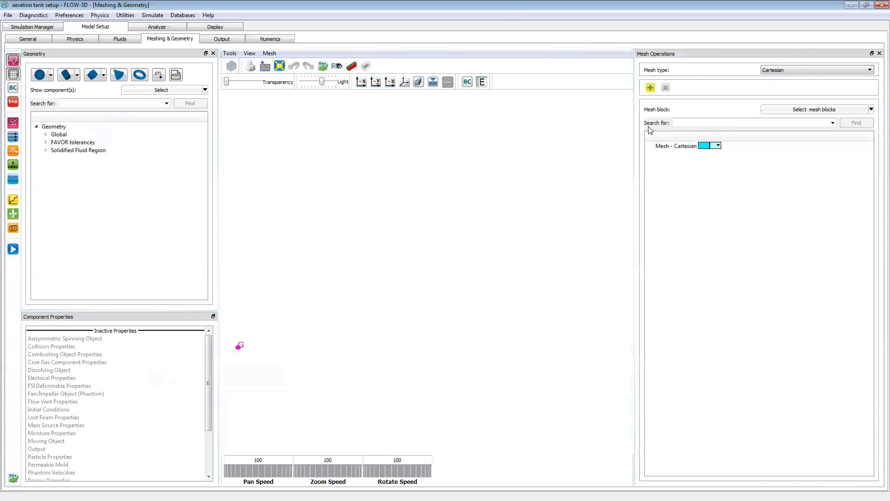
{"action": "left_click", "coordinate": [651, 88]}
{"action": "left_click_drag", "start_coordinate": [461, 358], "coordinate": [403, 239]}
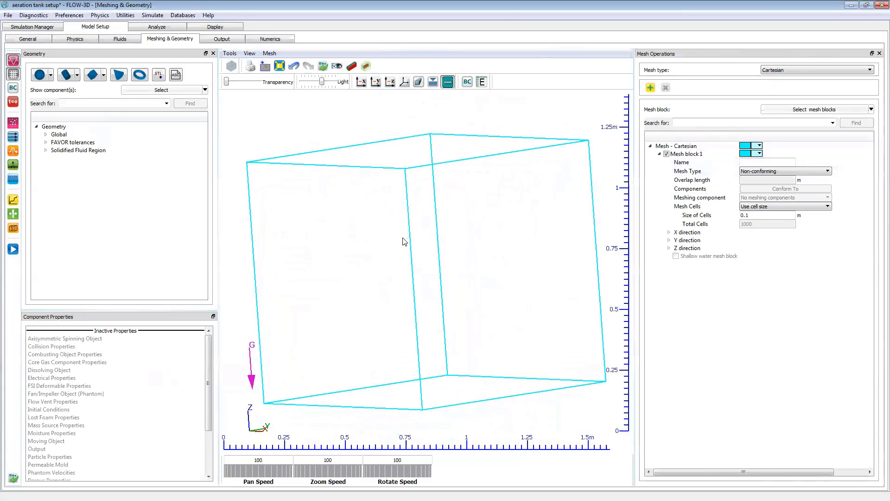
{"action": "left_click_drag", "start_coordinate": [408, 335], "coordinate": [540, 294]}
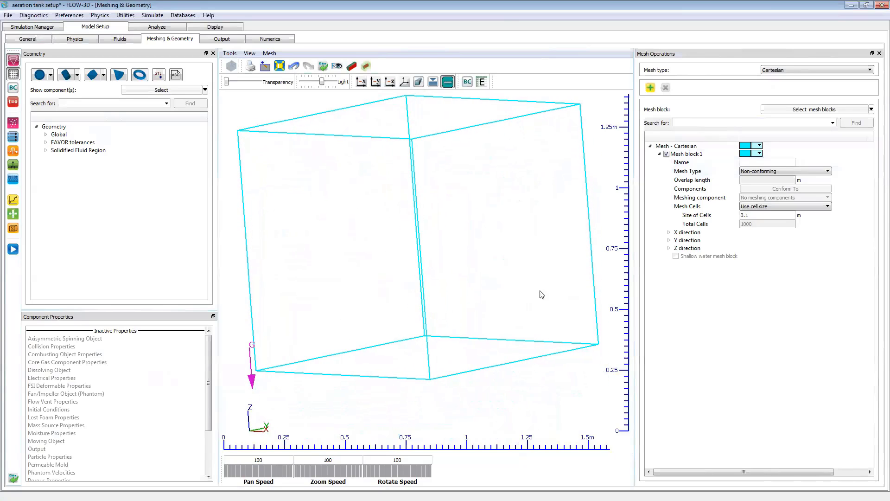
{"action": "left_click", "coordinate": [669, 249]}
{"action": "left_click", "coordinate": [669, 240]}
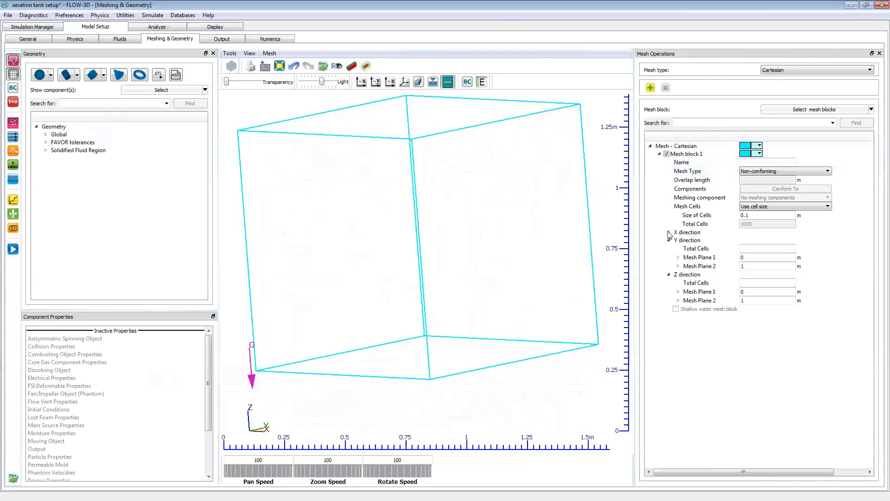
{"action": "left_click", "coordinate": [669, 232]}
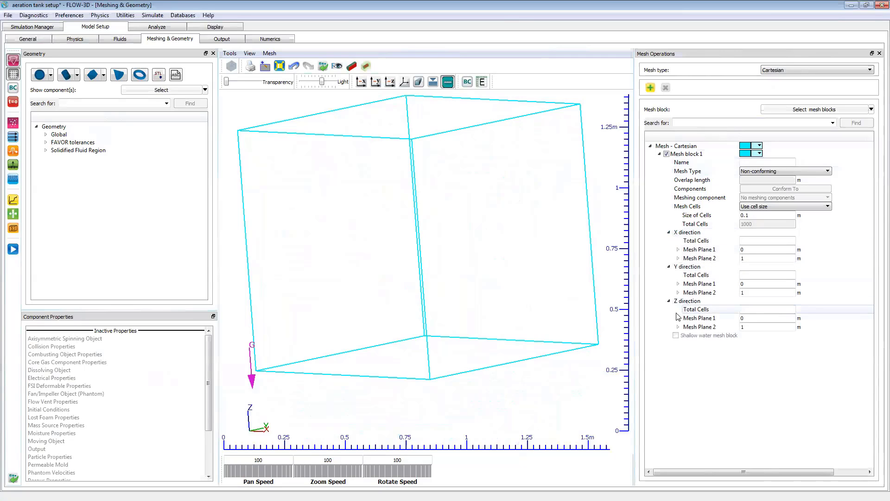
{"action": "mouse_move", "coordinate": [509, 295]}
{"action": "left_mouse_down"}
{"action": "mouse_move", "coordinate": [533, 293]}
{"action": "mouse_move", "coordinate": [515, 297]}
{"action": "left_mouse_up"}
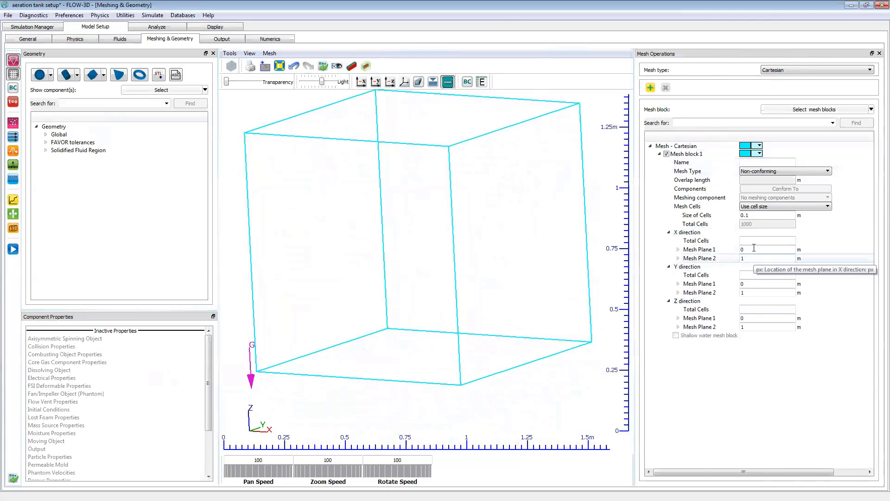
{"action": "left_click_drag", "start_coordinate": [475, 253], "coordinate": [397, 330]}
Set mesh planes to -2 and 2 in X and Y, and 0 and 4 in Z.
{"action": "left_click", "coordinate": [732, 253]}
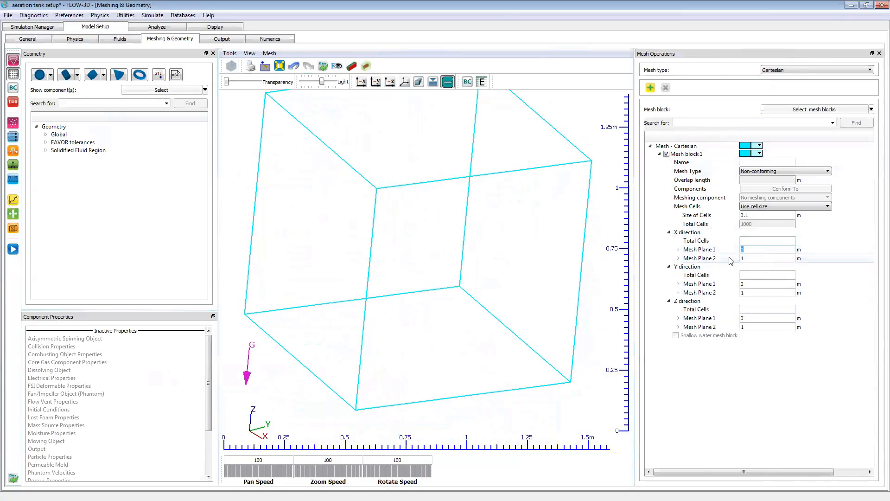
{"action": "type", "text": "-"}
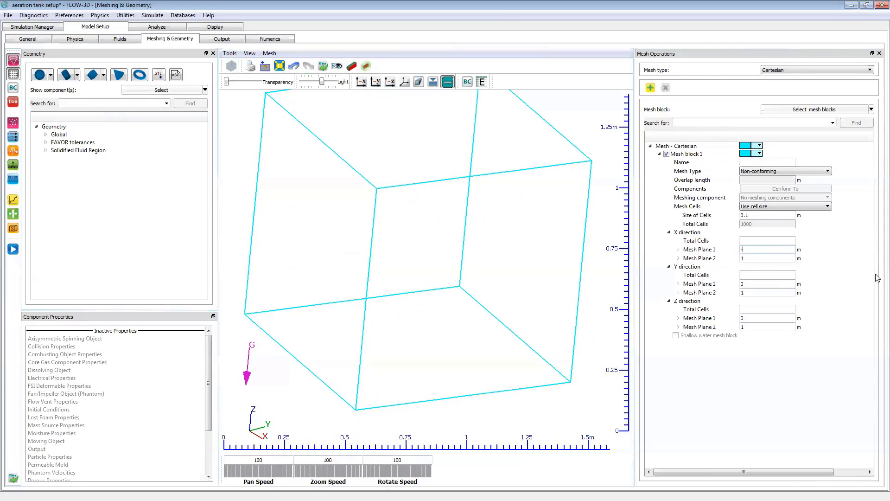
{"action": "type", "text": "2"}
{"action": "key", "text": "Tab"}
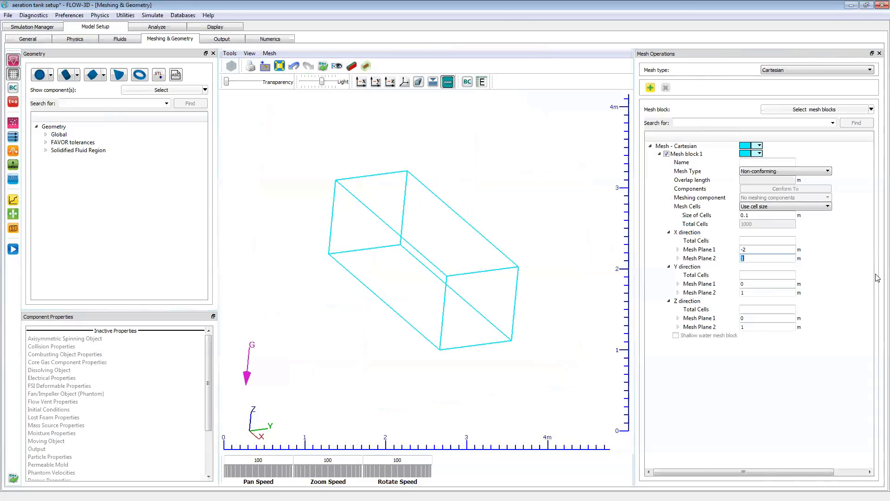
{"action": "type", "text": "2"}
{"action": "key", "text": "Tab"}
{"action": "left_click", "coordinate": [747, 284]}
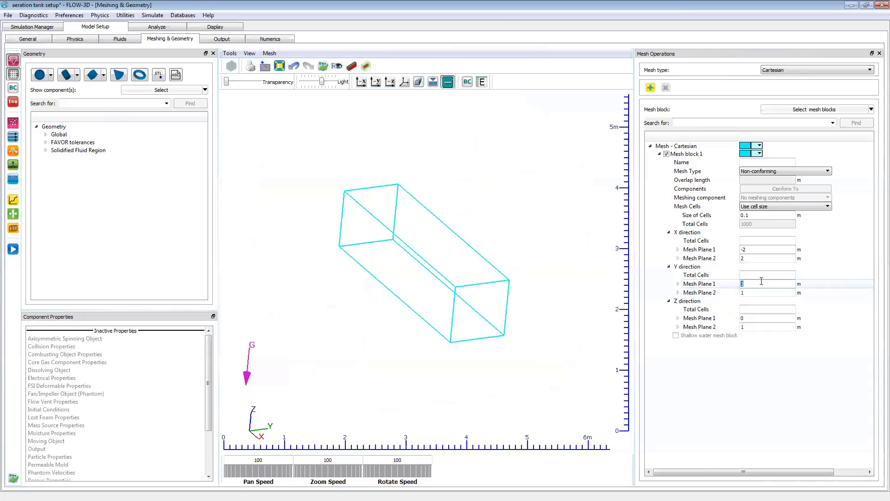
{"action": "type", "text": "-2"}
{"action": "key", "text": "Tab"}
{"action": "type", "text": "2"}
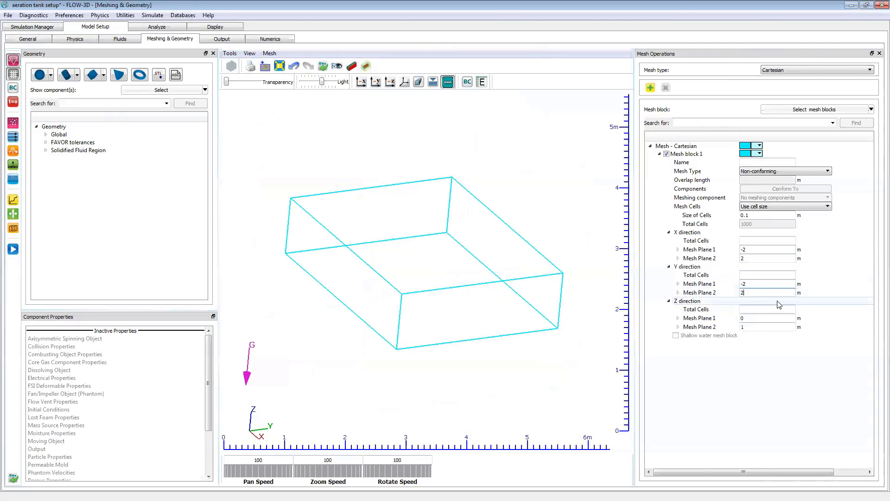
{"action": "left_click", "coordinate": [766, 327]}
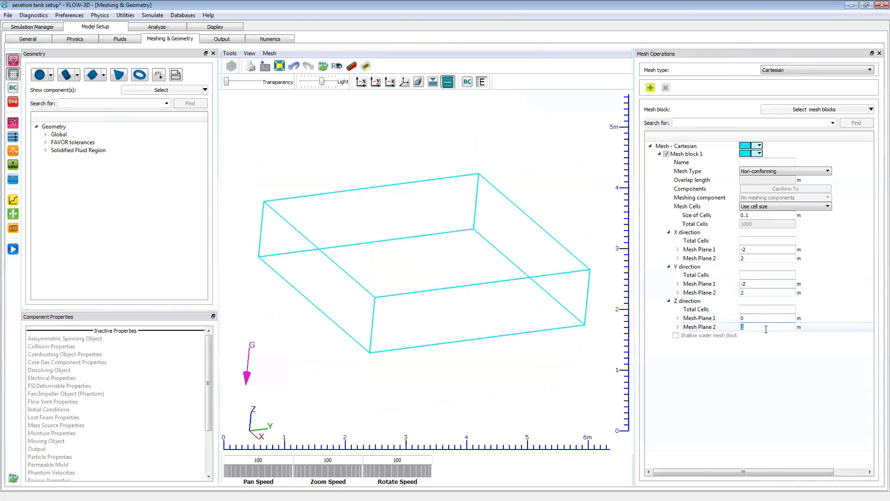
{"action": "type", "text": "4"}
{"action": "key", "text": "Tab"}
Set the mesh cell size to 0.05 m.
{"action": "left_click_drag", "start_coordinate": [547, 283], "coordinate": [584, 312]}
{"action": "left_click", "coordinate": [717, 217]}
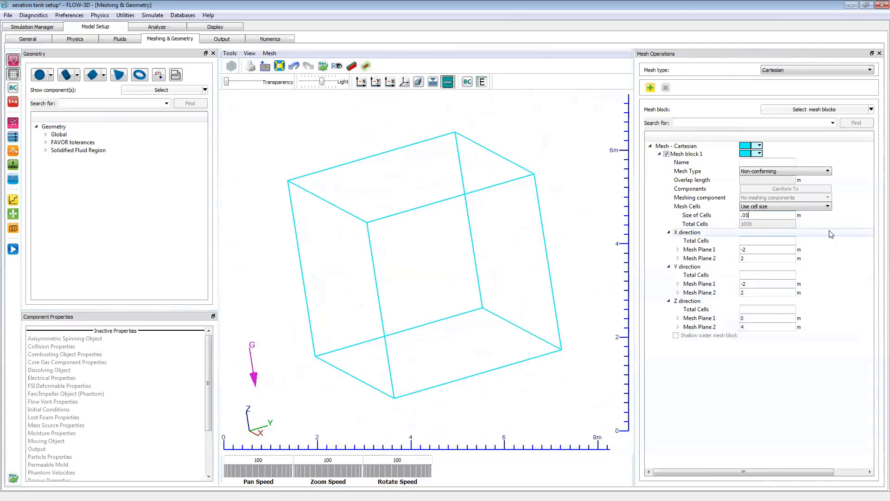
{"action": "left_click_drag", "start_coordinate": [401, 180], "coordinate": [408, 203]}
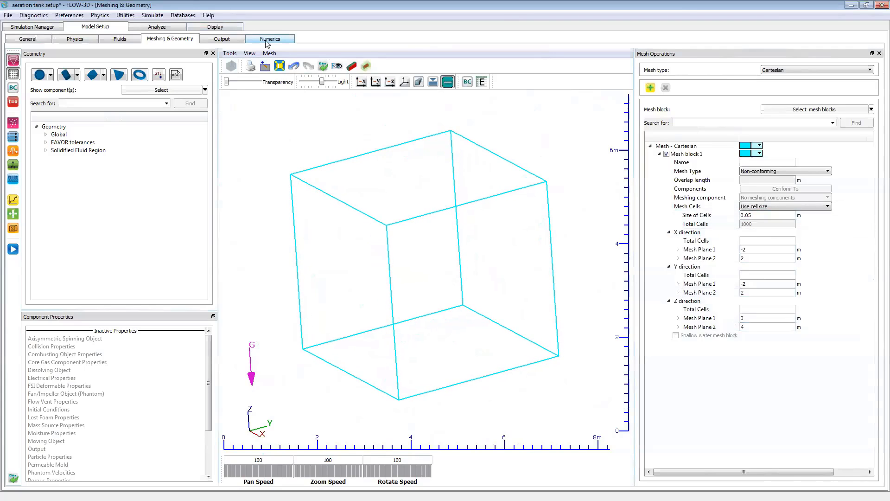
{"action": "left_click", "coordinate": [270, 53]}
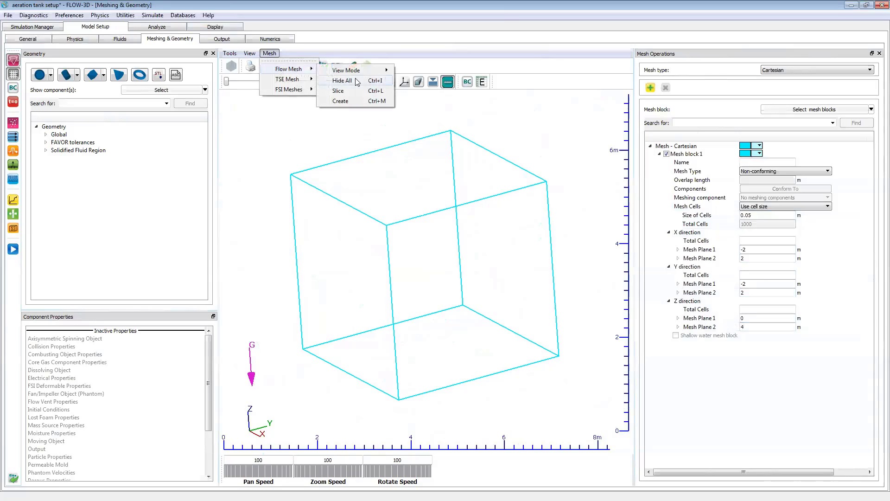
{"action": "mouse_move", "coordinate": [364, 71]}
{"action": "left_click", "coordinate": [425, 93]}
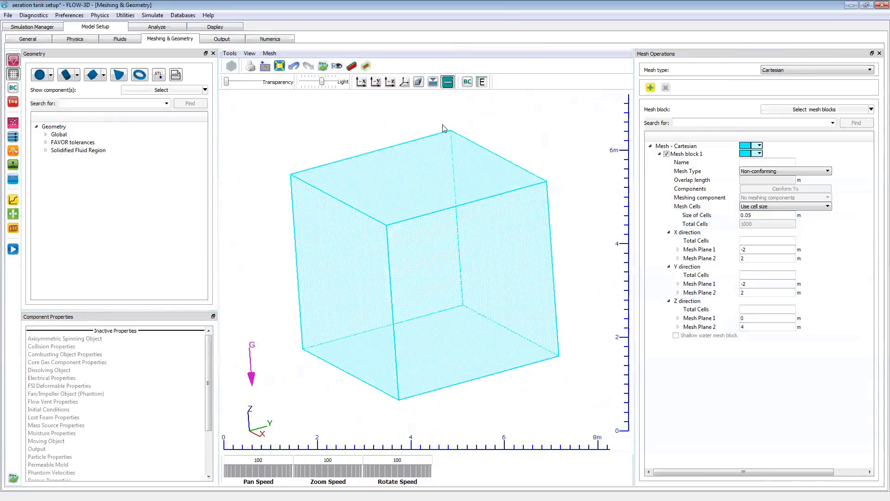
{"action": "scroll", "coordinate": [357, 214], "scroll_direction": "up", "scroll_amount": 5}
{"action": "scroll", "coordinate": [357, 214], "scroll_direction": "down", "scroll_amount": 8}
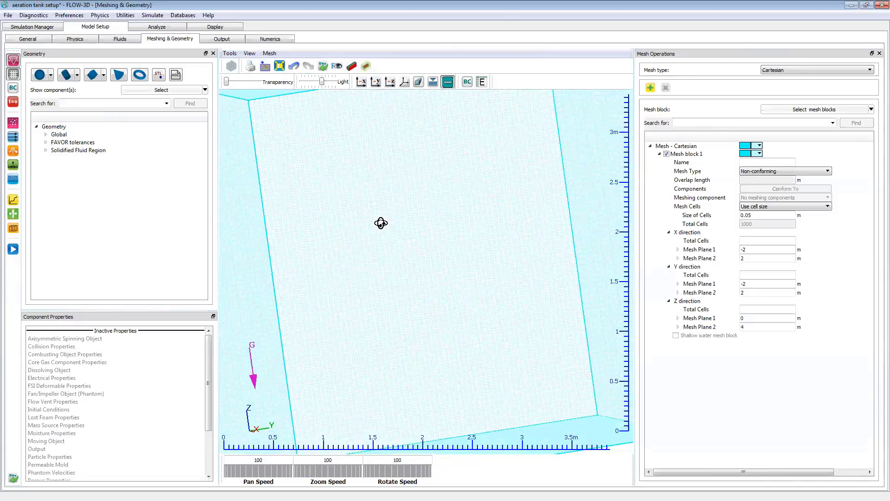
{"action": "left_click_drag", "start_coordinate": [427, 298], "coordinate": [435, 314]}
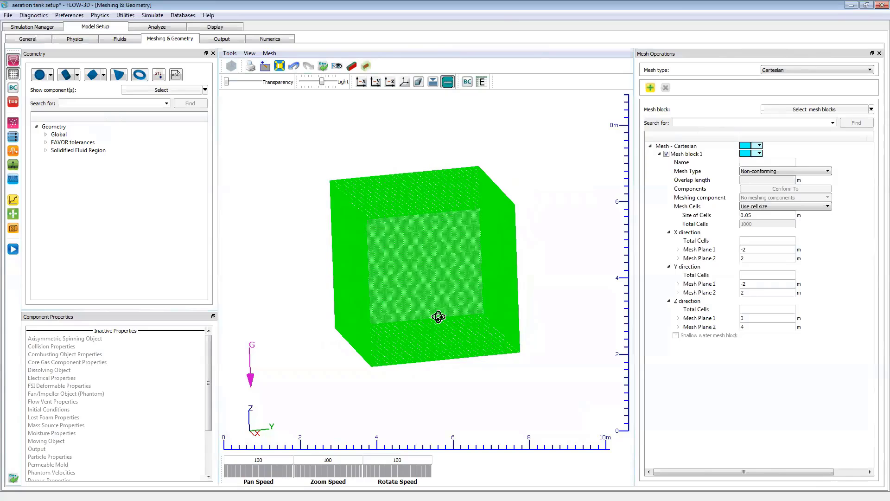
{"action": "left_click", "coordinate": [269, 53]}
{"action": "mouse_move", "coordinate": [278, 71]}
{"action": "mouse_move", "coordinate": [351, 72]}
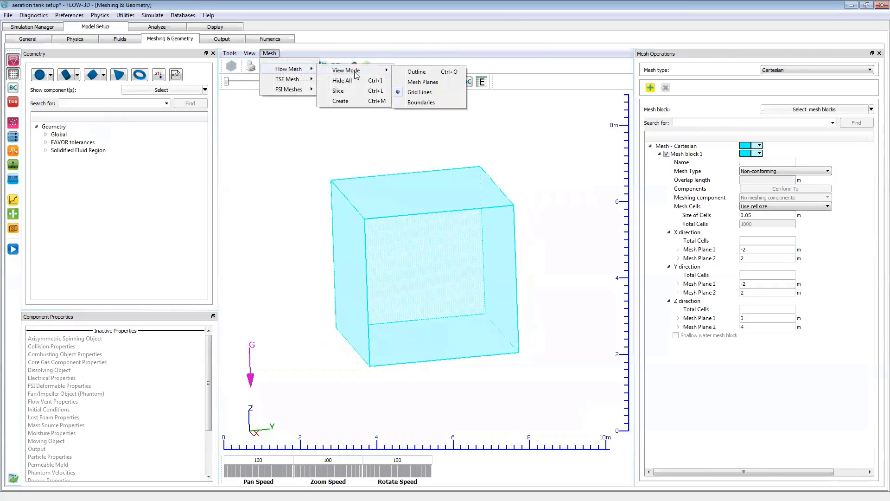
{"action": "left_click", "coordinate": [405, 73]}
{"action": "left_click_drag", "start_coordinate": [405, 151], "coordinate": [400, 215]}
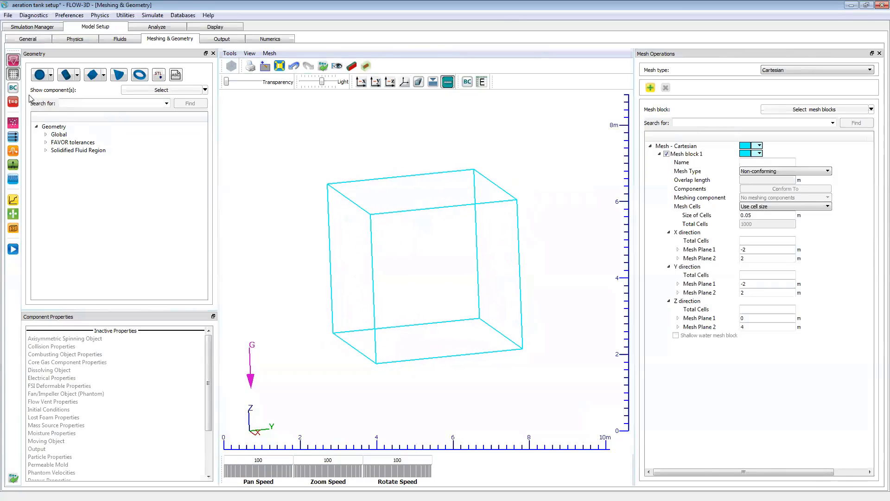
Display Mesh block 1's boundary conditions and rotate to inspect its six symmetry faces.
{"action": "left_click", "coordinate": [469, 83]}
{"action": "left_click_drag", "start_coordinate": [370, 214], "coordinate": [420, 234]}
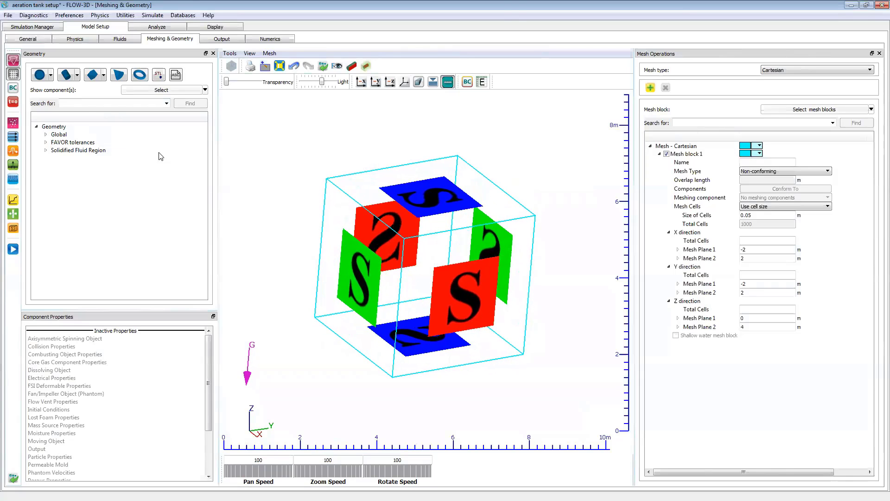
{"action": "left_click", "coordinate": [13, 87]}
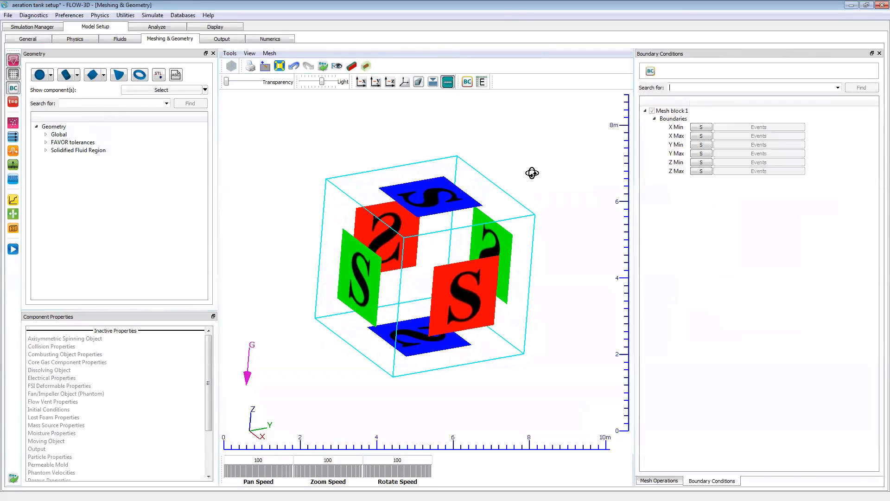
{"action": "left_click_drag", "start_coordinate": [533, 173], "coordinate": [425, 260]}
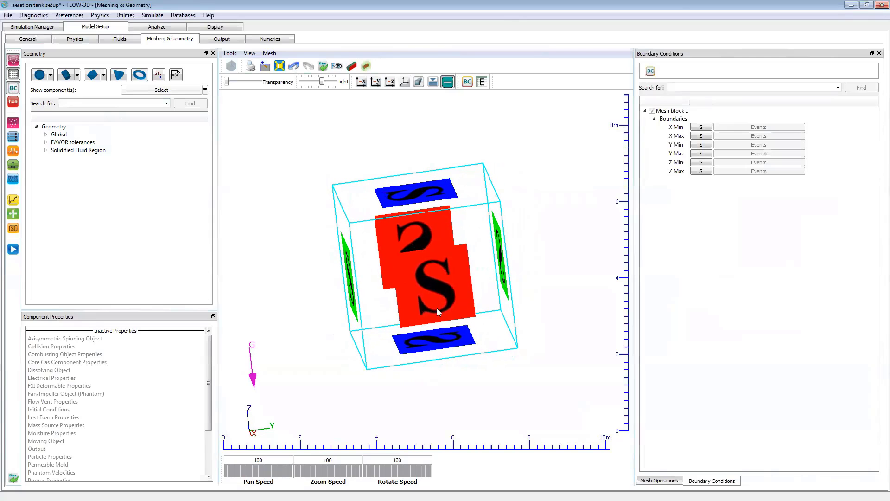
{"action": "left_click_drag", "start_coordinate": [437, 308], "coordinate": [384, 291]}
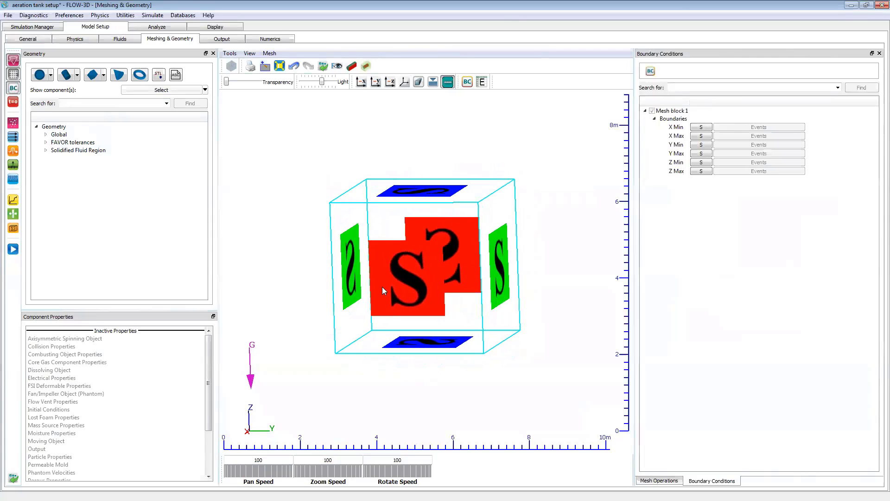
{"action": "left_click_drag", "start_coordinate": [348, 256], "coordinate": [344, 243]}
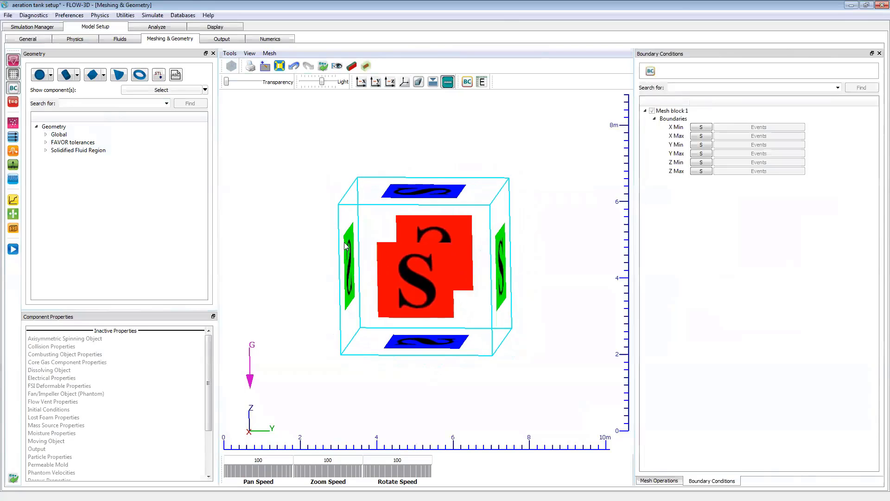
{"action": "mouse_move", "coordinate": [365, 287]}
{"action": "left_mouse_down"}
{"action": "mouse_move", "coordinate": [400, 301]}
{"action": "mouse_move", "coordinate": [440, 284]}
{"action": "mouse_move", "coordinate": [372, 289]}
{"action": "mouse_move", "coordinate": [403, 294]}
{"action": "mouse_move", "coordinate": [350, 275]}
{"action": "mouse_move", "coordinate": [367, 277]}
{"action": "left_mouse_up"}
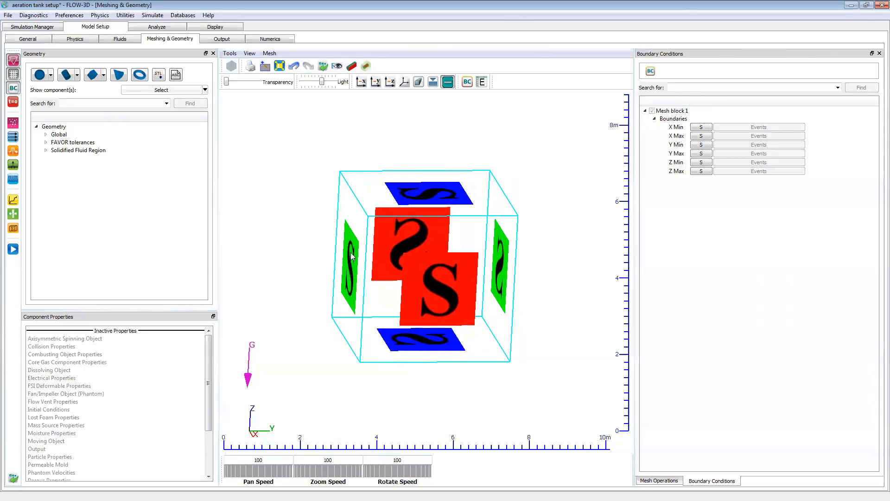
{"action": "left_click_drag", "start_coordinate": [356, 242], "coordinate": [476, 294]}
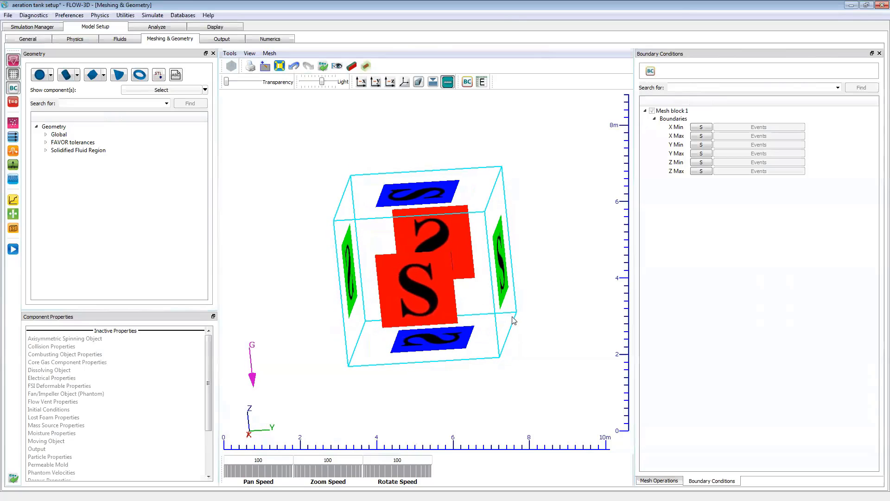
{"action": "left_click_drag", "start_coordinate": [514, 320], "coordinate": [456, 249]}
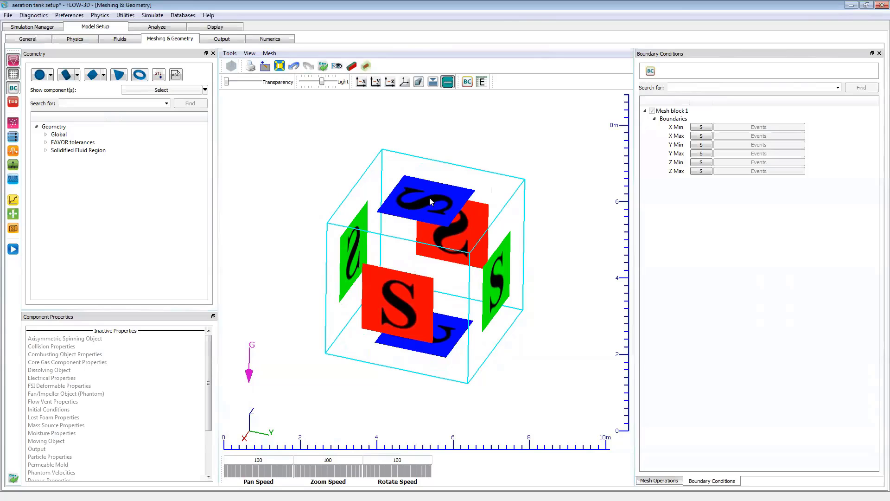
Set Mesh block 1's Z Max face to Specified pressure with fluid fraction 0.
{"action": "double_click", "coordinate": [454, 193]}
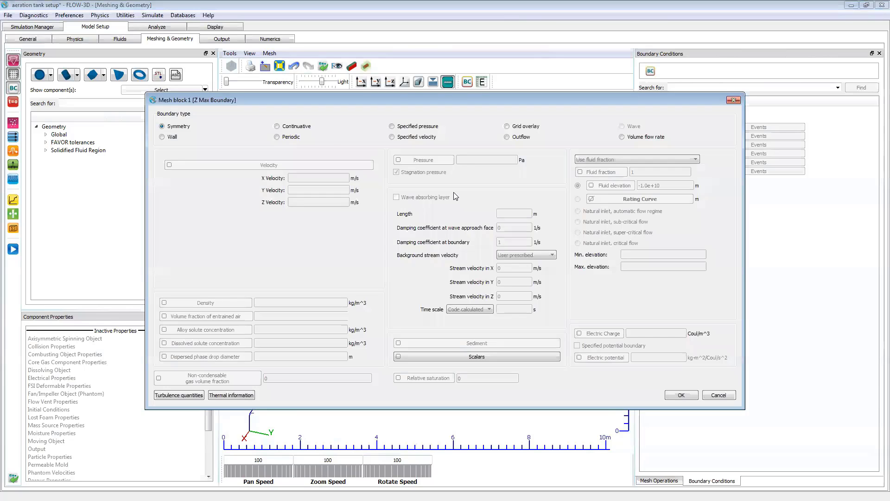
{"action": "left_click", "coordinate": [431, 126]}
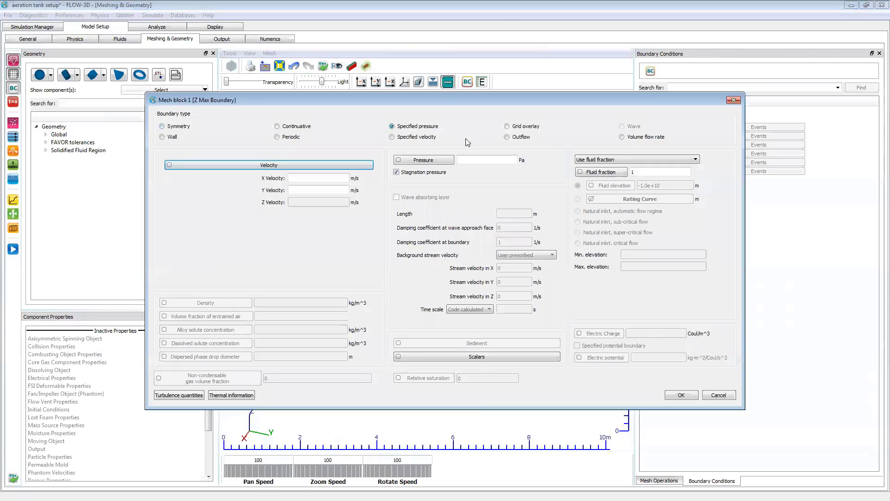
{"action": "double_click", "coordinate": [634, 172]}
{"action": "type", "text": "0"}
{"action": "left_click", "coordinate": [680, 395]}
{"action": "left_click_drag", "start_coordinate": [463, 331], "coordinate": [520, 183]}
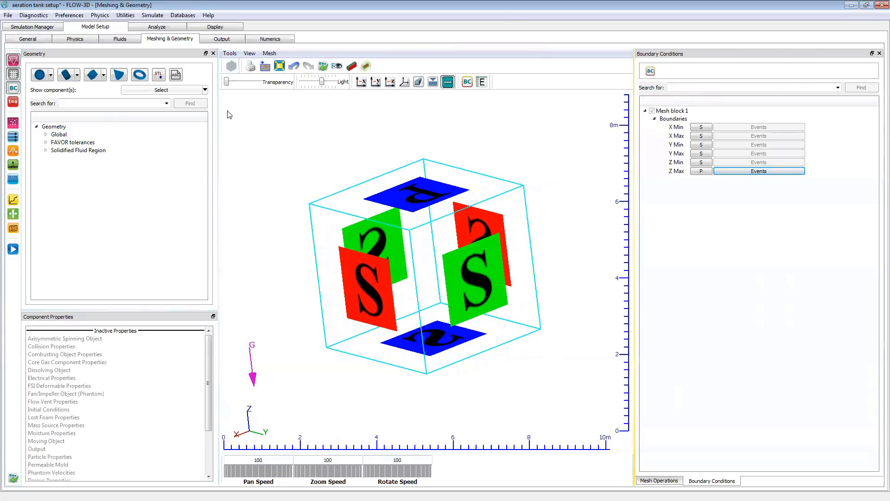
{"action": "left_click", "coordinate": [14, 101]}
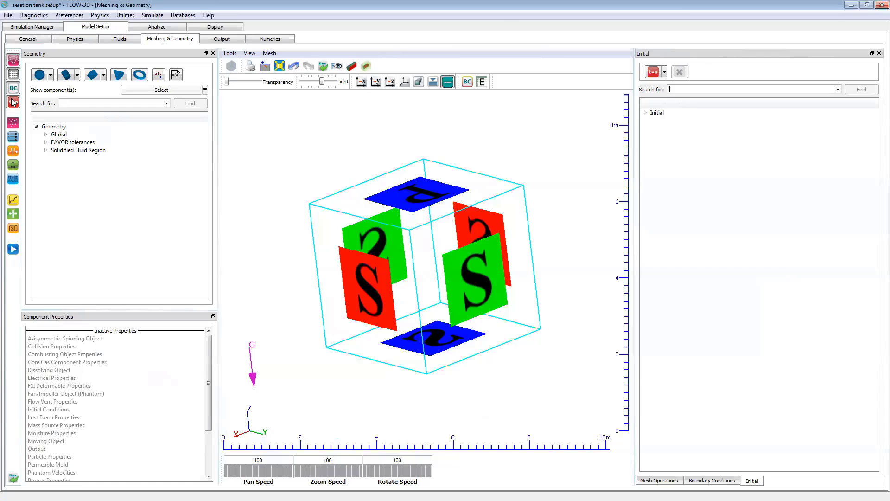
Initialize the global fluid from a fluid elevation of 3 m.
{"action": "left_click", "coordinate": [468, 82]}
{"action": "left_click_drag", "start_coordinate": [457, 224], "coordinate": [588, 191]}
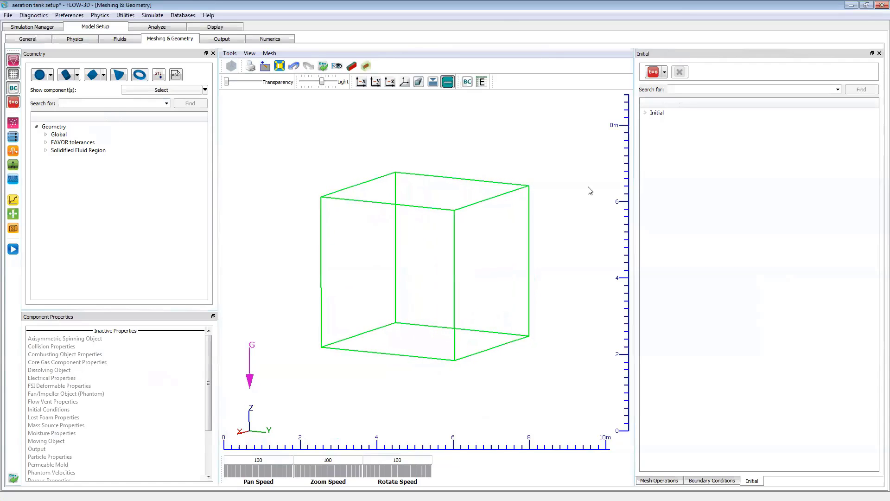
{"action": "left_click", "coordinate": [646, 113]}
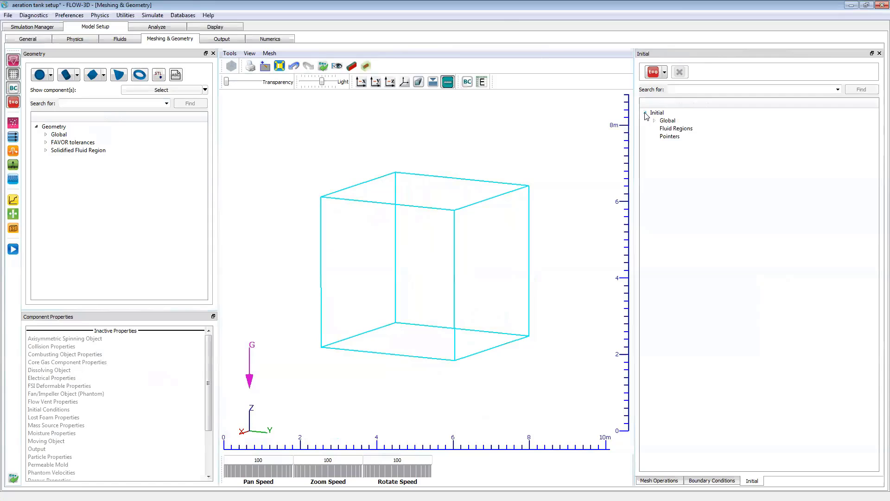
{"action": "left_click", "coordinate": [655, 121]}
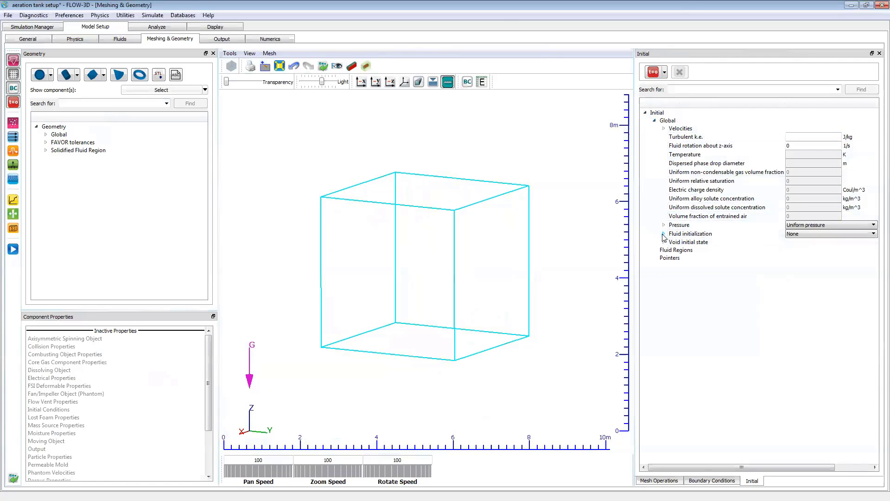
{"action": "left_click", "coordinate": [663, 234]}
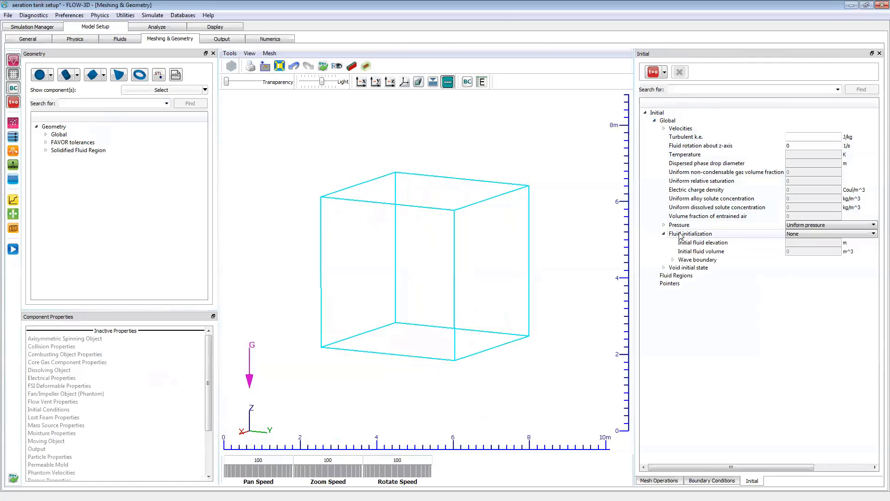
{"action": "left_click", "coordinate": [799, 234]}
{"action": "left_click", "coordinate": [789, 243]}
{"action": "left_click", "coordinate": [787, 242]}
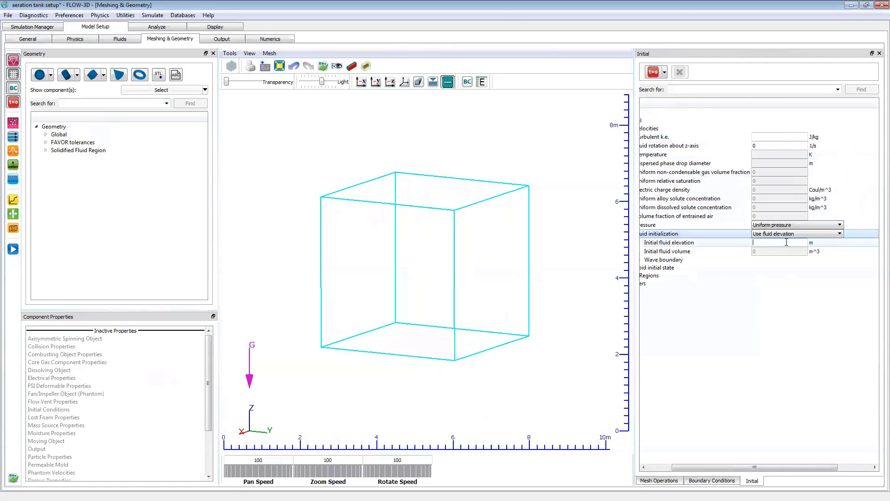
{"action": "type", "text": "3"}
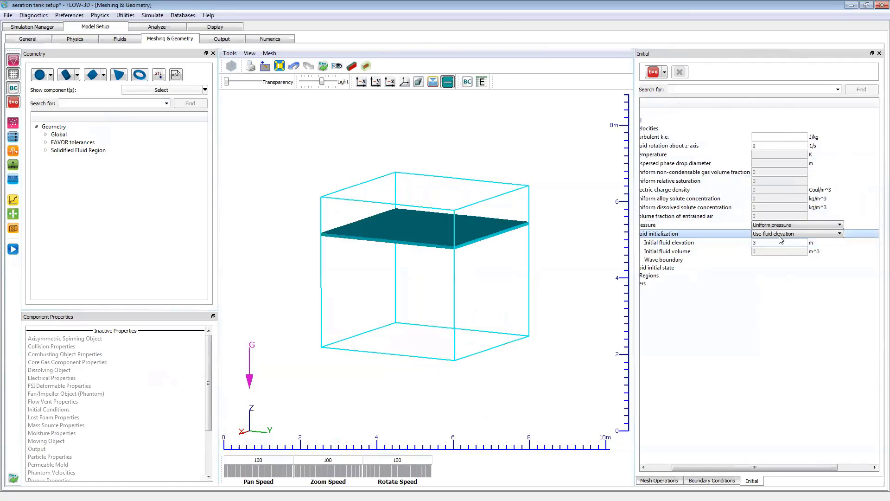
Set the initial pressure to Hydrostatic pressure and orbit to view the water surface.
{"action": "left_click", "coordinate": [781, 225]}
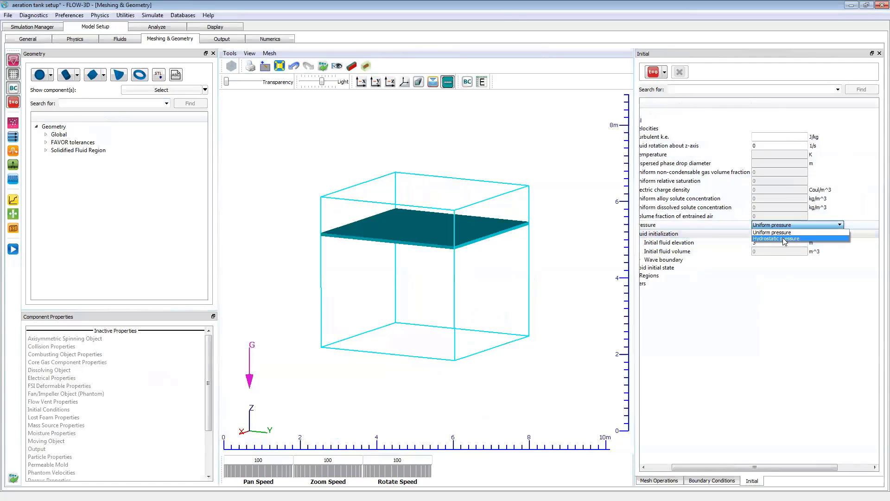
{"action": "left_click", "coordinate": [785, 238]}
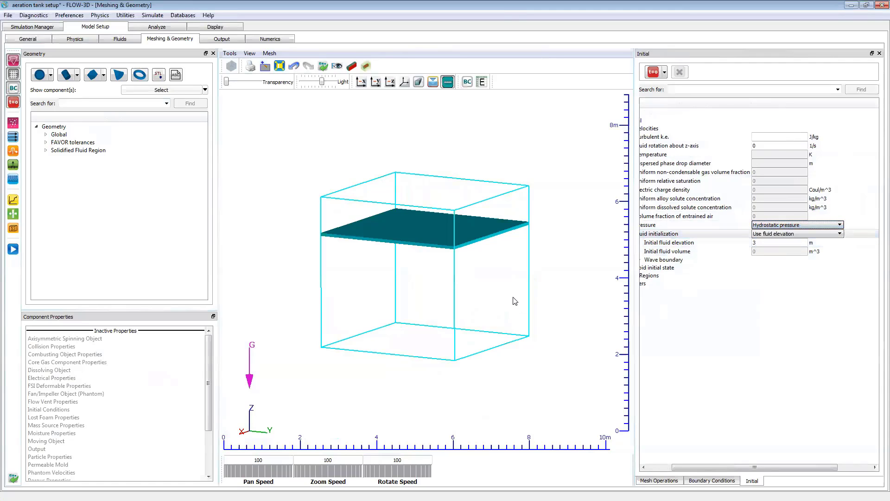
{"action": "left_click_drag", "start_coordinate": [458, 282], "coordinate": [398, 278]}
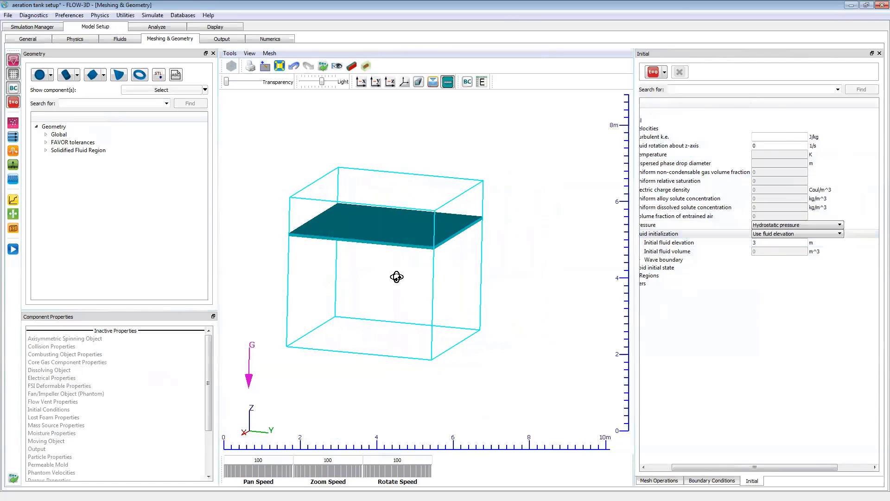
{"action": "left_click_drag", "start_coordinate": [718, 467], "coordinate": [683, 467]}
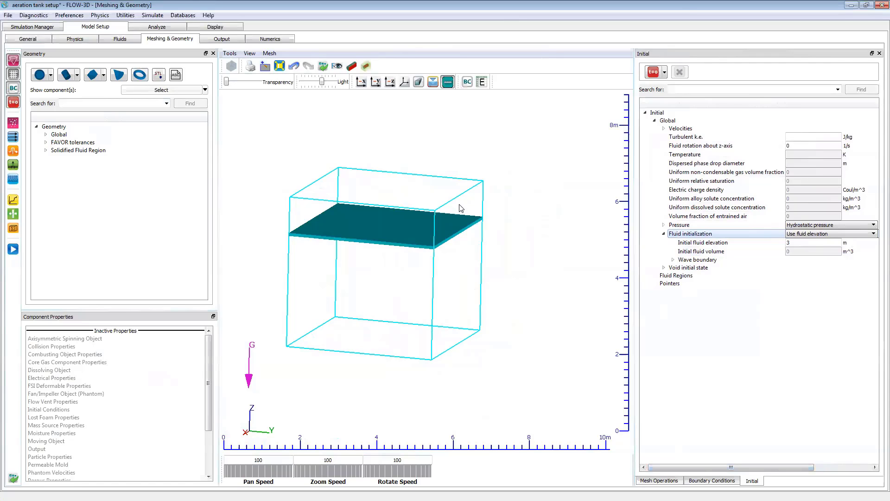
{"action": "left_click_drag", "start_coordinate": [433, 238], "coordinate": [348, 220]}
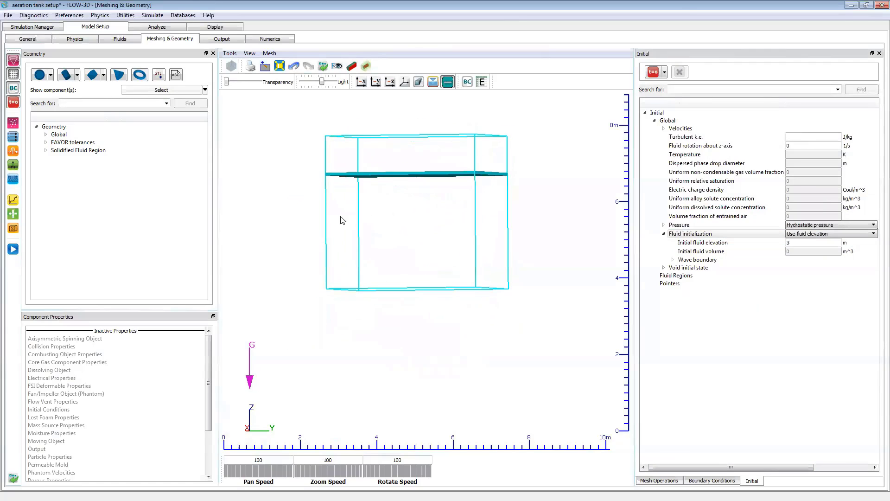
{"action": "mouse_move", "coordinate": [428, 222]}
{"action": "left_mouse_down"}
{"action": "mouse_move", "coordinate": [377, 250]}
{"action": "mouse_move", "coordinate": [407, 254]}
{"action": "mouse_move", "coordinate": [362, 207]}
{"action": "left_mouse_up"}
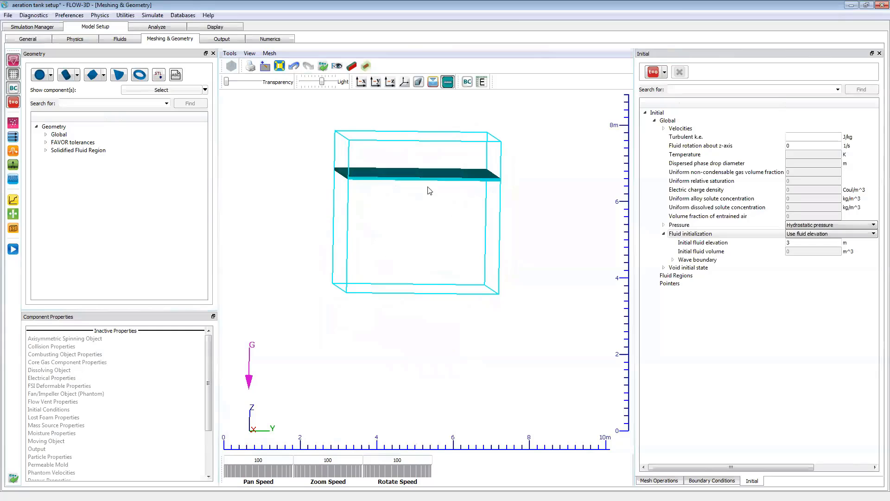
{"action": "left_click_drag", "start_coordinate": [427, 191], "coordinate": [569, 228]}
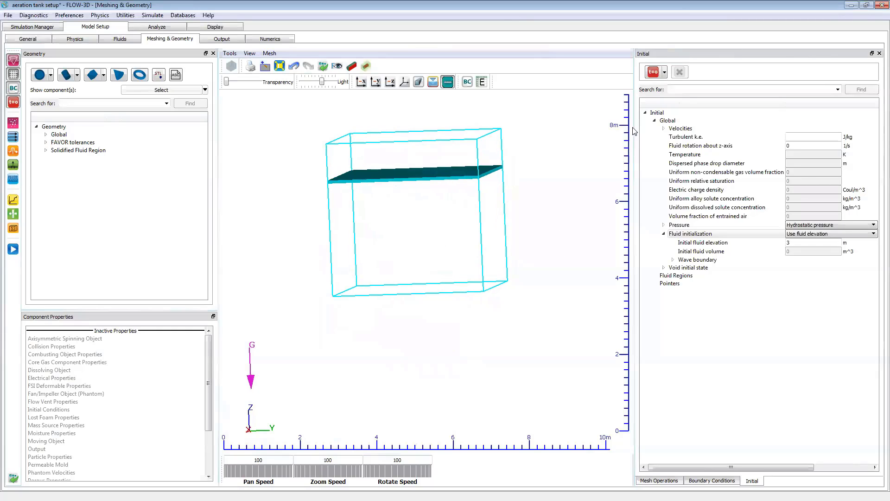
{"action": "left_click", "coordinate": [665, 73]}
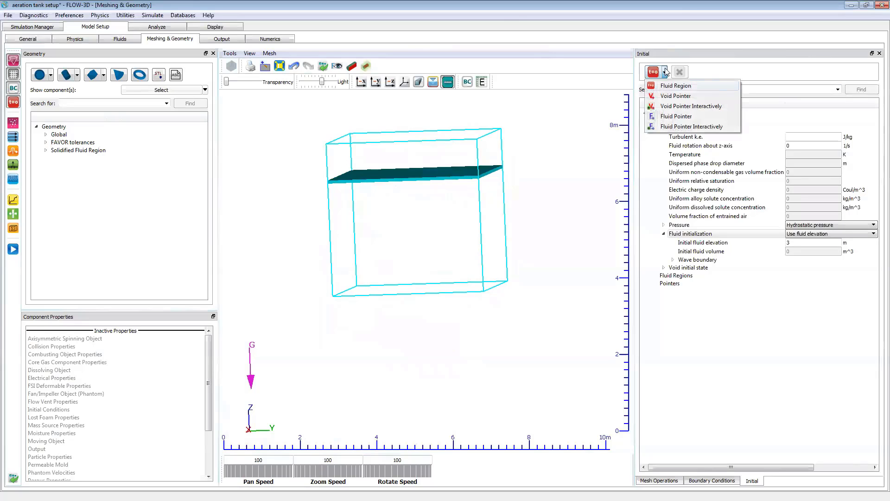
Add a Fluid Region limited to Z Low 1 and Z High 2.
{"action": "left_click", "coordinate": [676, 86]}
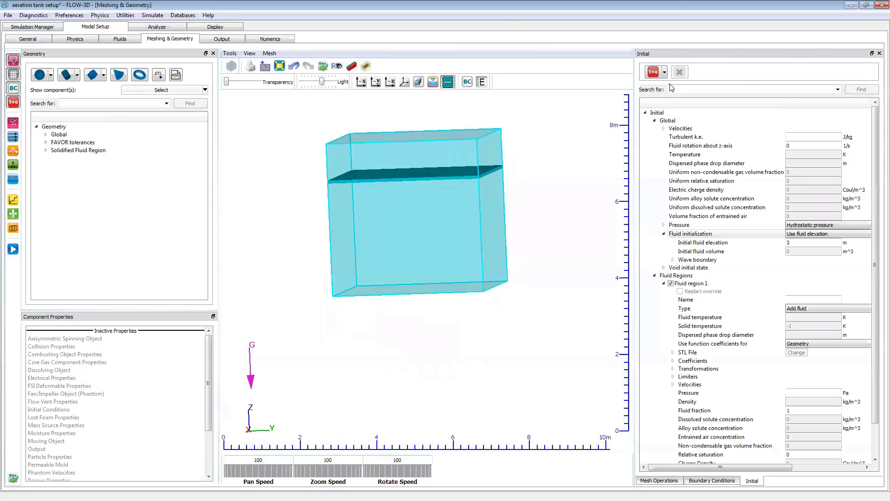
{"action": "left_click", "coordinate": [655, 121]}
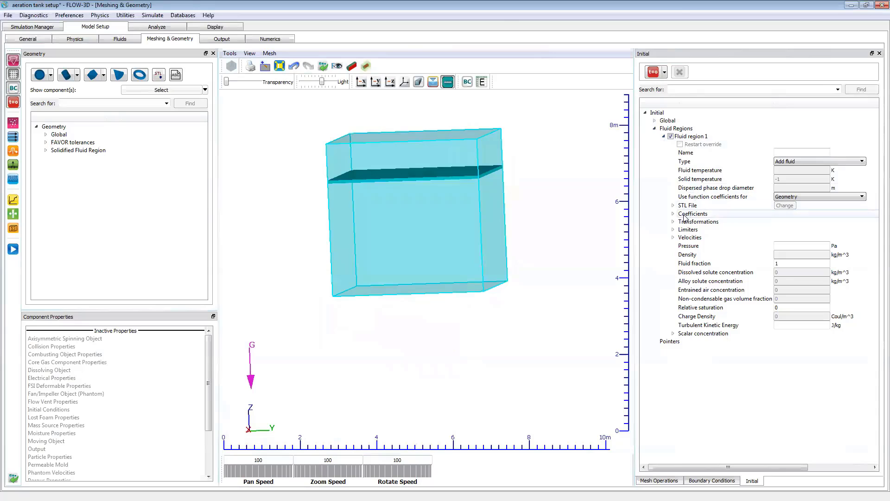
{"action": "left_click", "coordinate": [674, 230]}
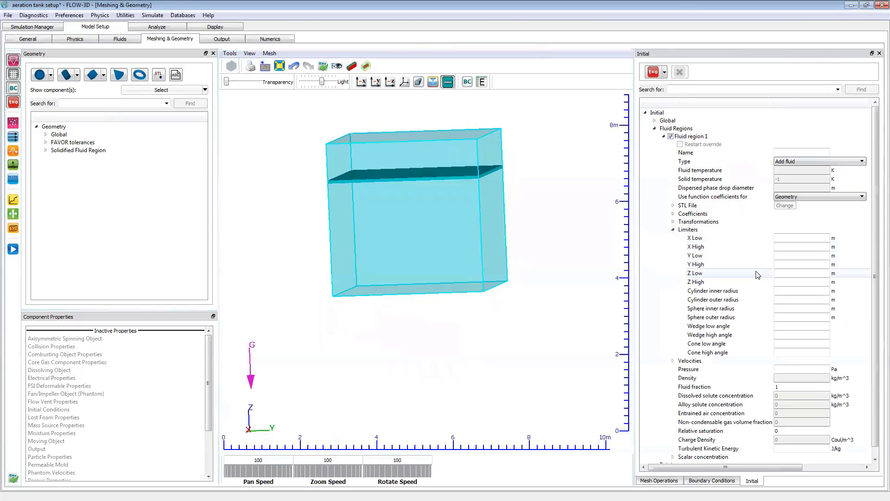
{"action": "left_click", "coordinate": [790, 274]}
{"action": "type", "text": "1"}
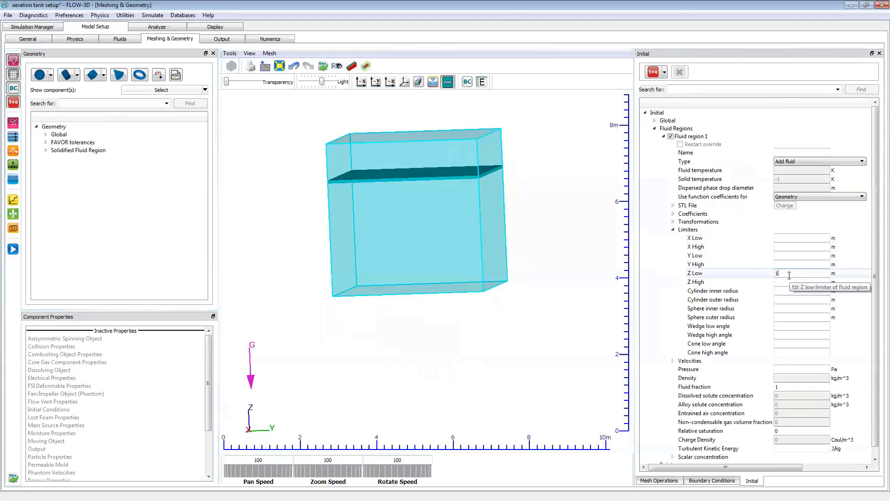
{"action": "left_click", "coordinate": [788, 282]}
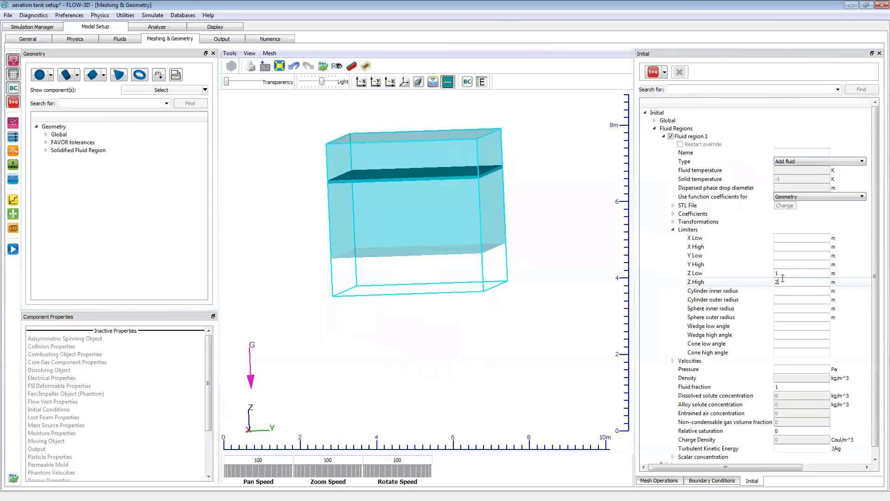
{"action": "key", "text": "Return"}
{"action": "scroll", "coordinate": [728, 308], "scroll_direction": "down", "scroll_amount": 1}
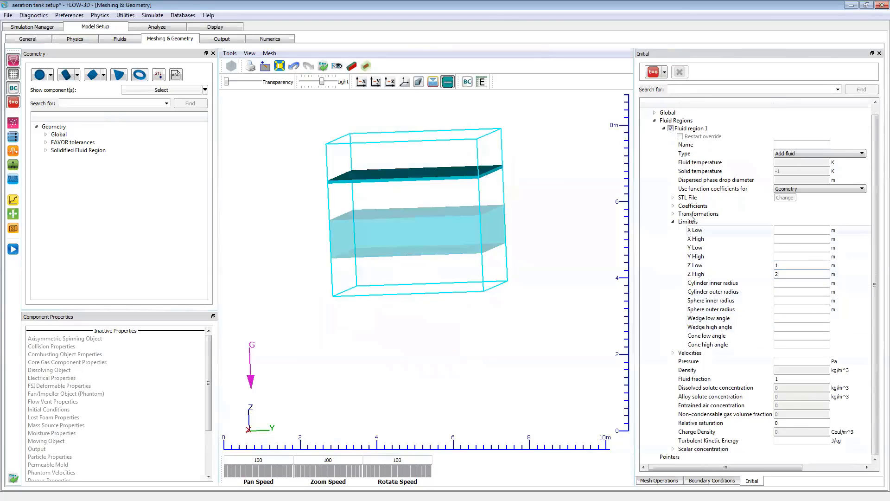
{"action": "left_click", "coordinate": [675, 222]}
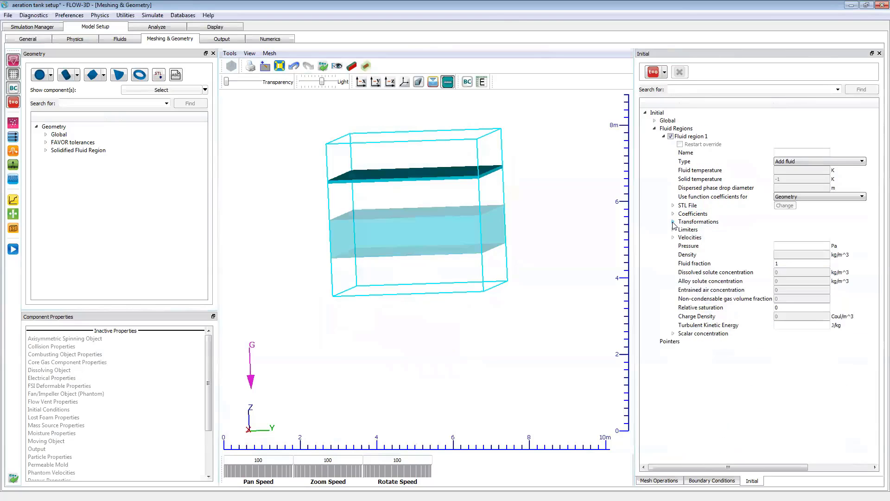
Set the fluid region's tracer scalar concentration to 1 and orbit to inspect the layer.
{"action": "left_click", "coordinate": [673, 333]}
{"action": "left_click", "coordinate": [794, 351]}
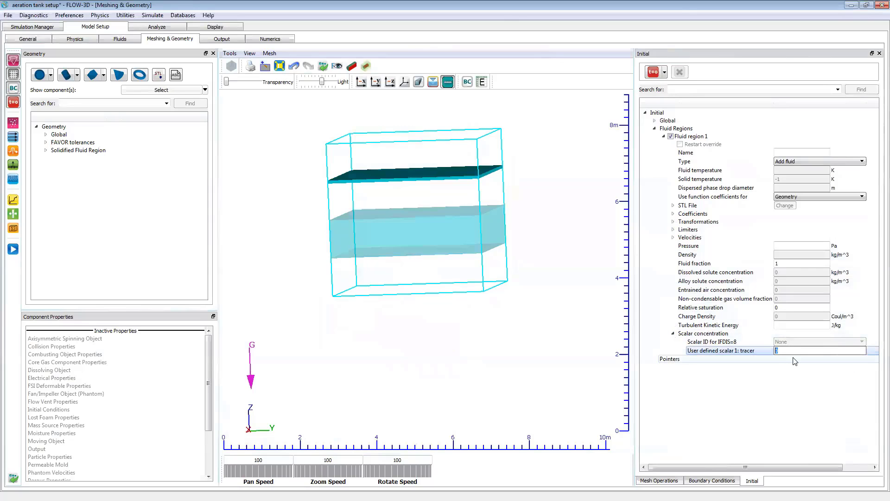
{"action": "type", "text": "1"}
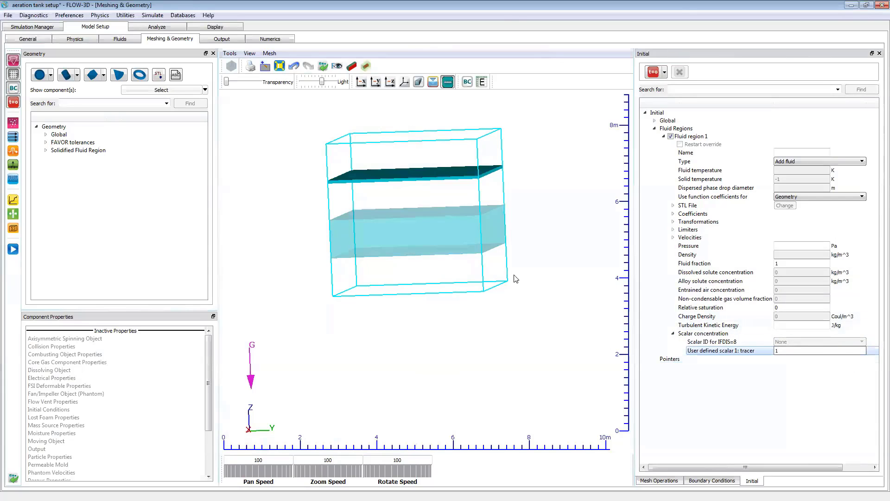
{"action": "left_click_drag", "start_coordinate": [420, 218], "coordinate": [376, 184]}
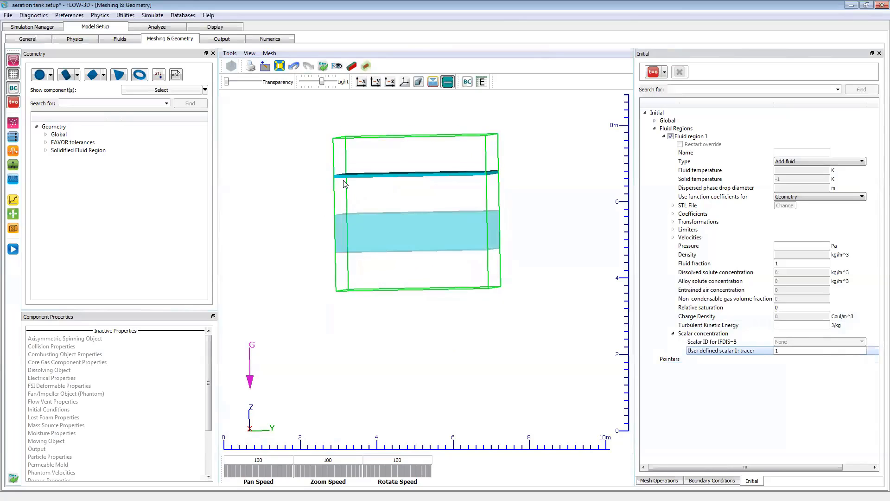
{"action": "scroll", "coordinate": [394, 201], "scroll_direction": "up", "scroll_amount": 4}
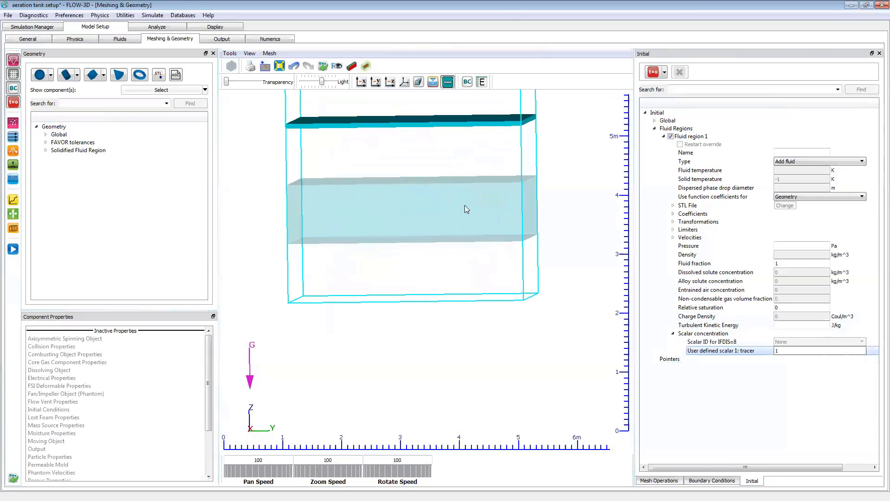
{"action": "left_click_drag", "start_coordinate": [519, 235], "coordinate": [507, 217]}
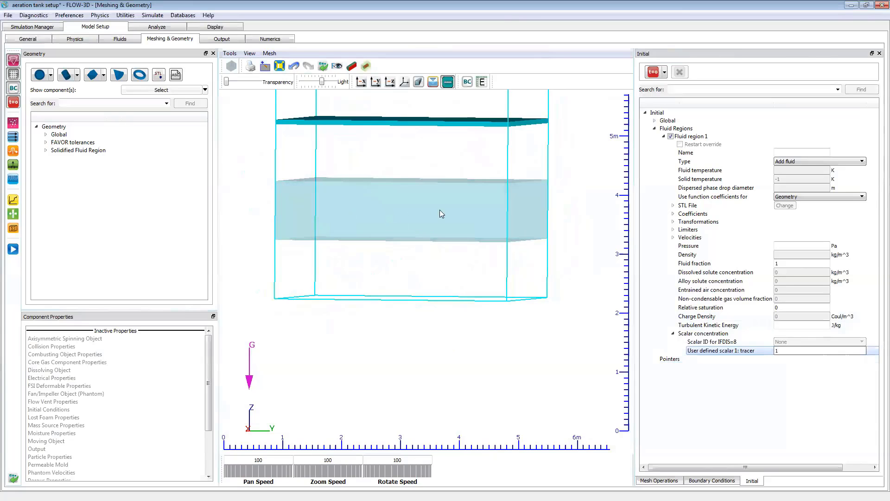
{"action": "left_click_drag", "start_coordinate": [386, 212], "coordinate": [462, 196]}
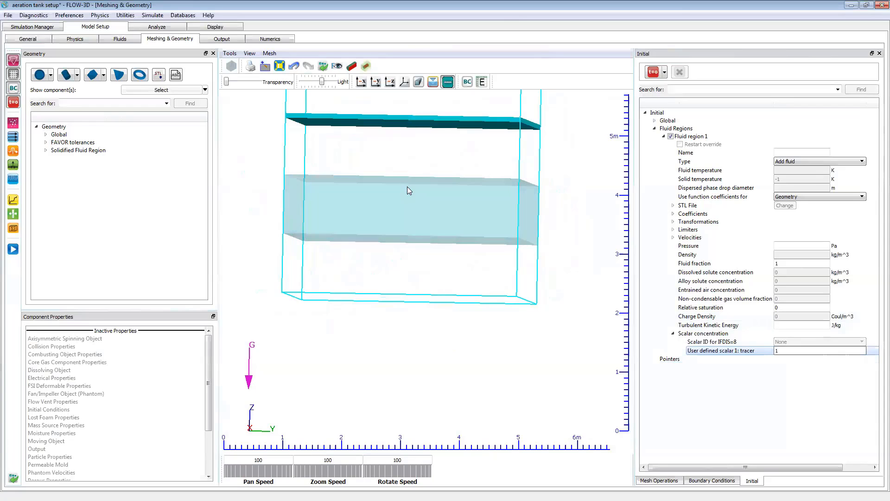
{"action": "left_click_drag", "start_coordinate": [408, 190], "coordinate": [411, 225]}
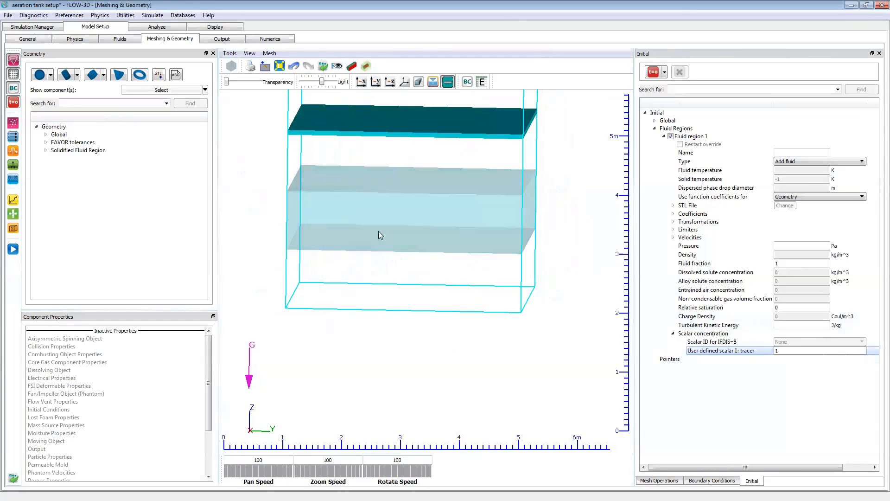
{"action": "left_click_drag", "start_coordinate": [567, 293], "coordinate": [445, 277]}
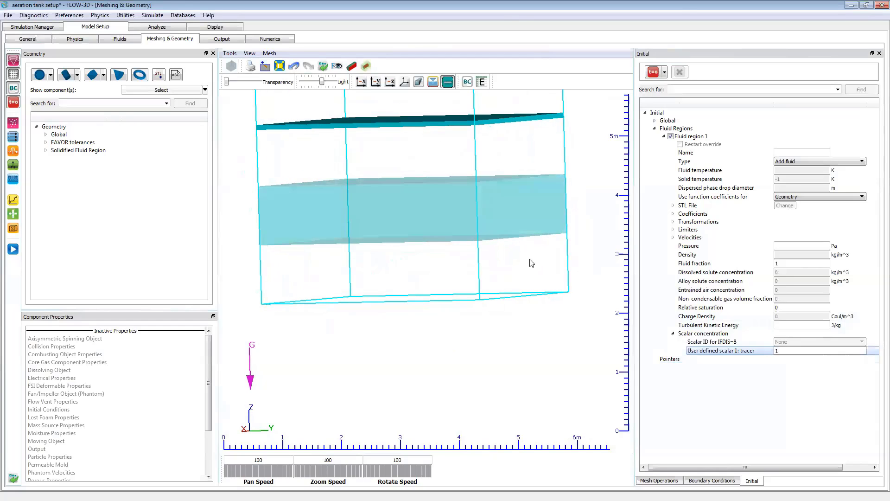
{"action": "left_click_drag", "start_coordinate": [538, 259], "coordinate": [416, 265]}
{"action": "scroll", "coordinate": [442, 263], "scroll_direction": "down", "scroll_amount": 3}
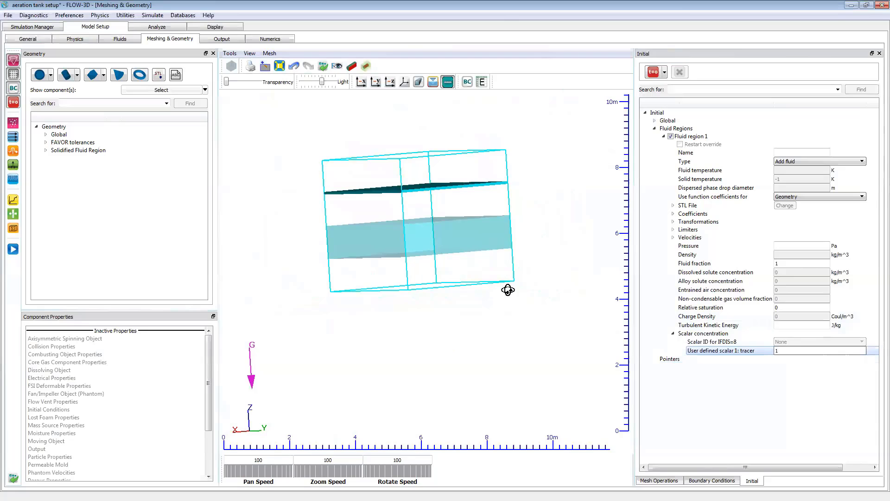
{"action": "left_click_drag", "start_coordinate": [472, 292], "coordinate": [494, 283]}
{"action": "left_click_drag", "start_coordinate": [462, 224], "coordinate": [440, 200]}
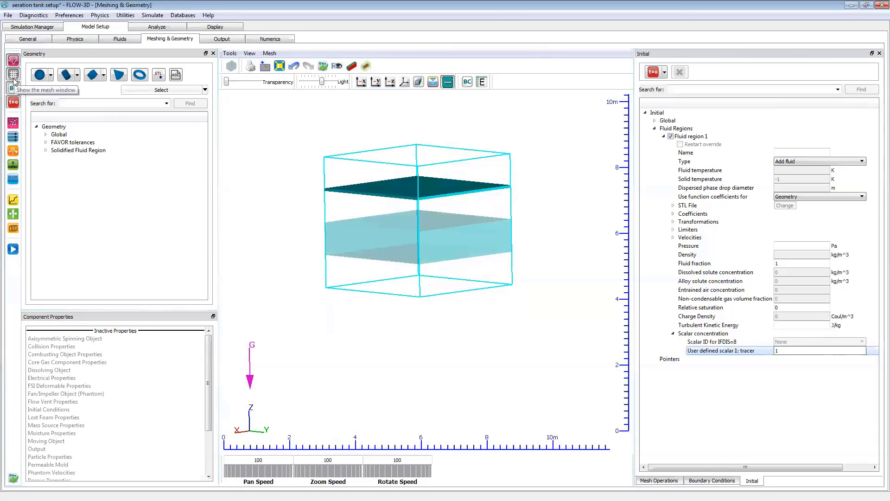
{"action": "left_click", "coordinate": [13, 123]}
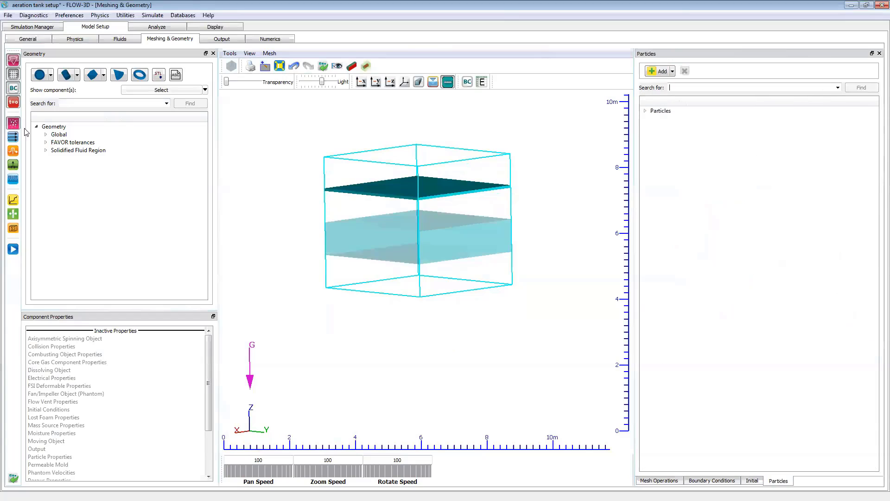
Add Particle Source 'Source 1' in the Particles tree and inspect its markers in the tank.
{"action": "left_click", "coordinate": [646, 111]}
{"action": "left_click", "coordinate": [672, 72]}
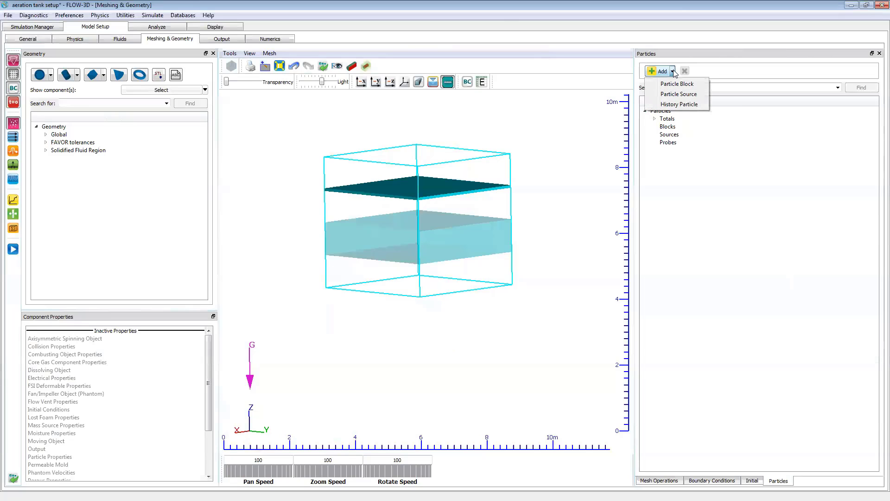
{"action": "left_click", "coordinate": [675, 95]}
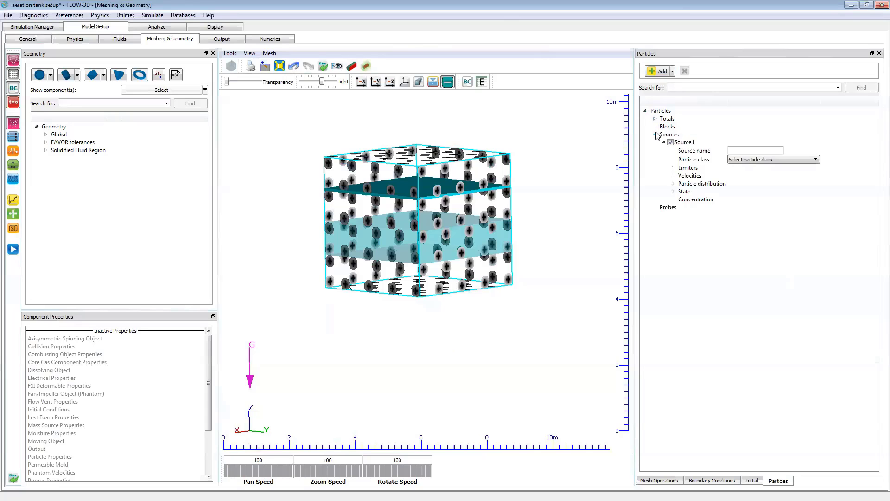
{"action": "left_click_drag", "start_coordinate": [510, 205], "coordinate": [478, 223]}
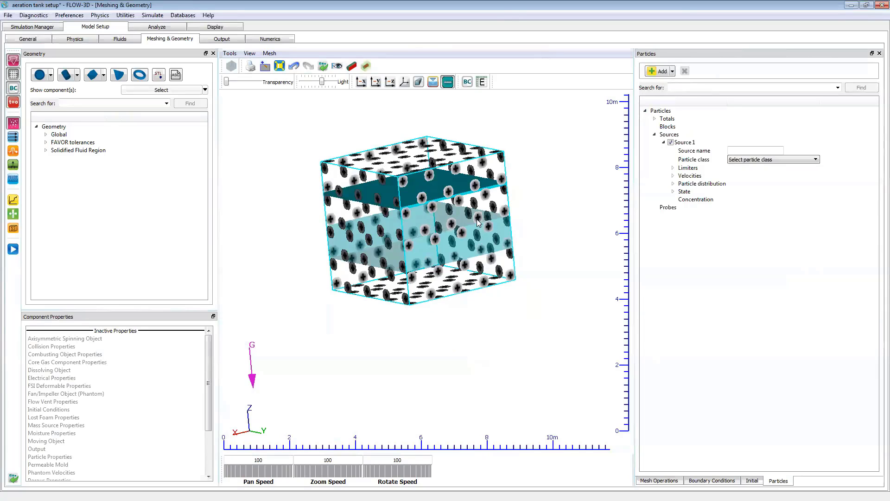
Limit Source 1 in X from -0.6 to 0.6 m.
{"action": "left_click", "coordinate": [674, 169]}
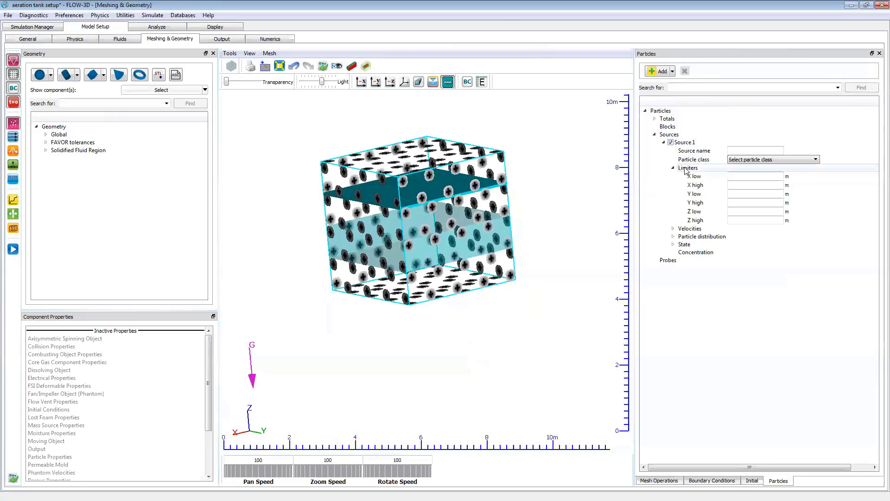
{"action": "left_click", "coordinate": [730, 177]}
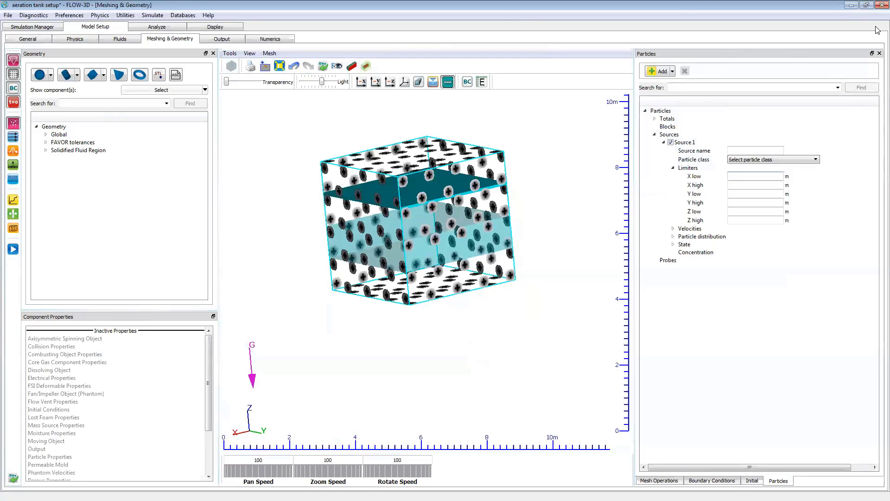
{"action": "type", "text": "-0.6"}
{"action": "key", "text": "Tab"}
{"action": "type", "text": "0.6"}
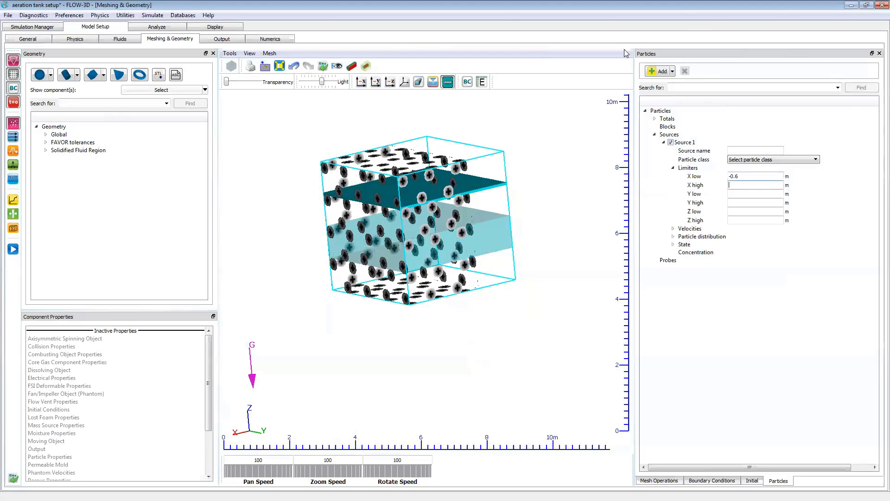
{"action": "key", "text": "Tab"}
{"action": "left_click_drag", "start_coordinate": [445, 307], "coordinate": [429, 327]}
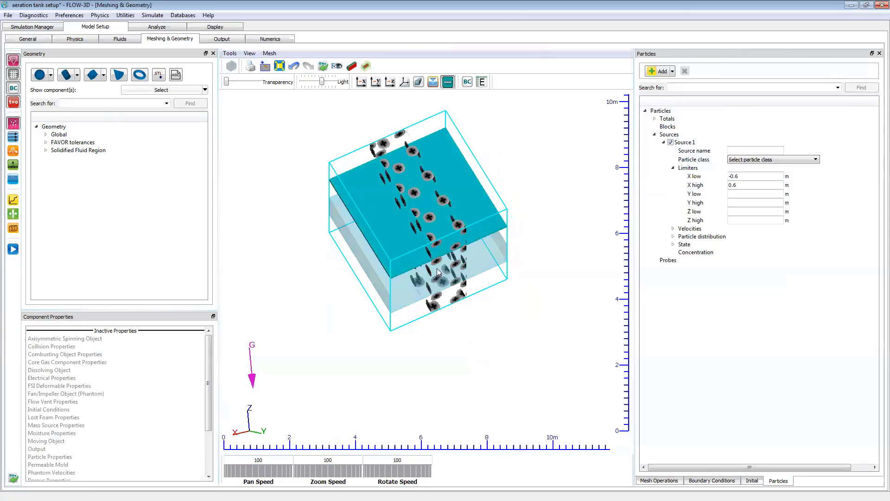
Limit Source 1 in Y from -0.125 to 0.125 m.
{"action": "left_click", "coordinate": [761, 194]}
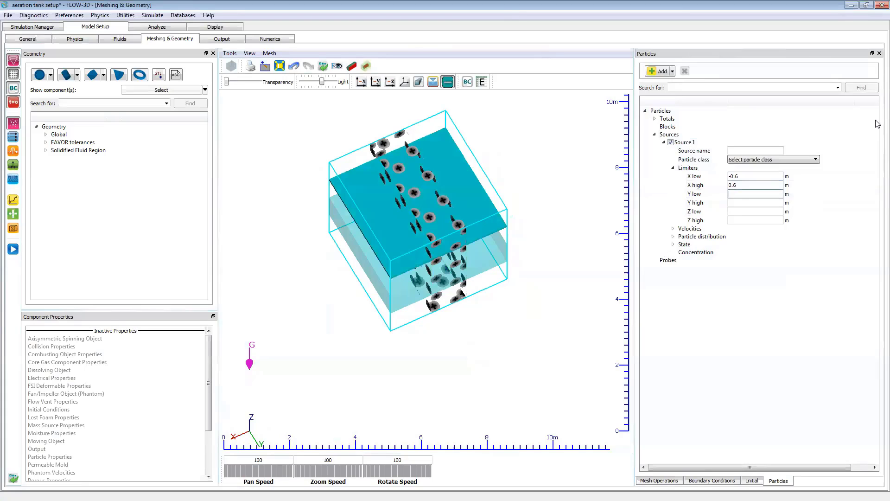
{"action": "type", "text": "-0.125"}
{"action": "left_click", "coordinate": [741, 203]}
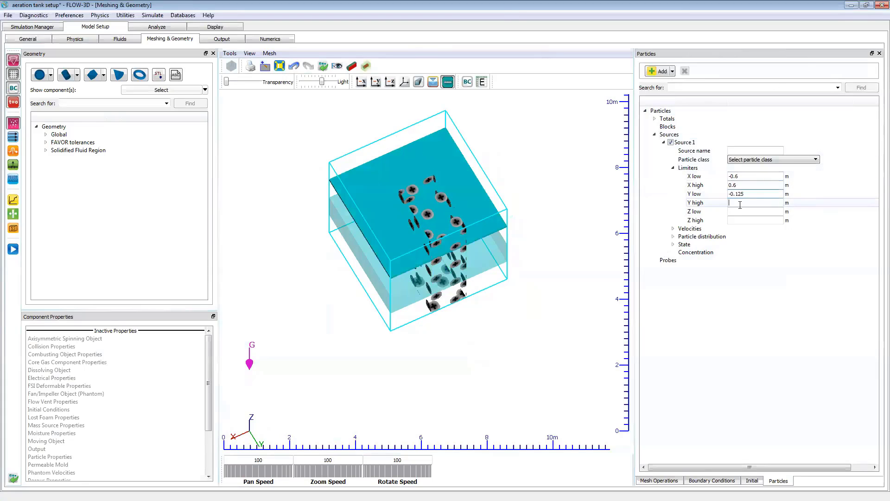
{"action": "type", "text": "0.125"}
{"action": "key", "text": "Return"}
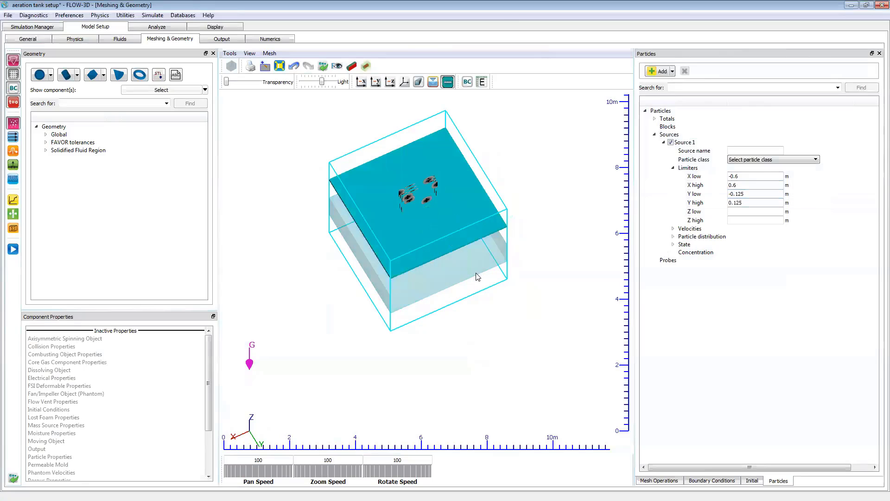
Limit Source 1 in Z from 0.25 to 0.5 m and view the source.
{"action": "left_click", "coordinate": [732, 212]}
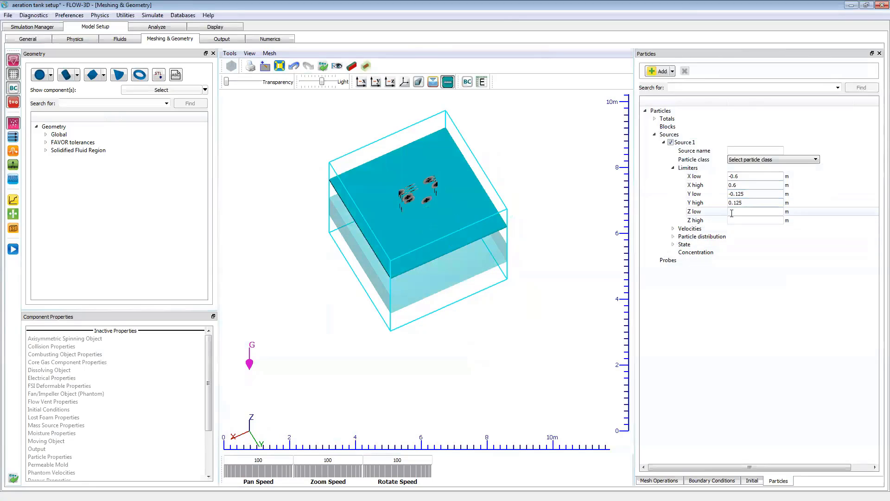
{"action": "type", "text": "75"}
{"action": "key", "text": "Return"}
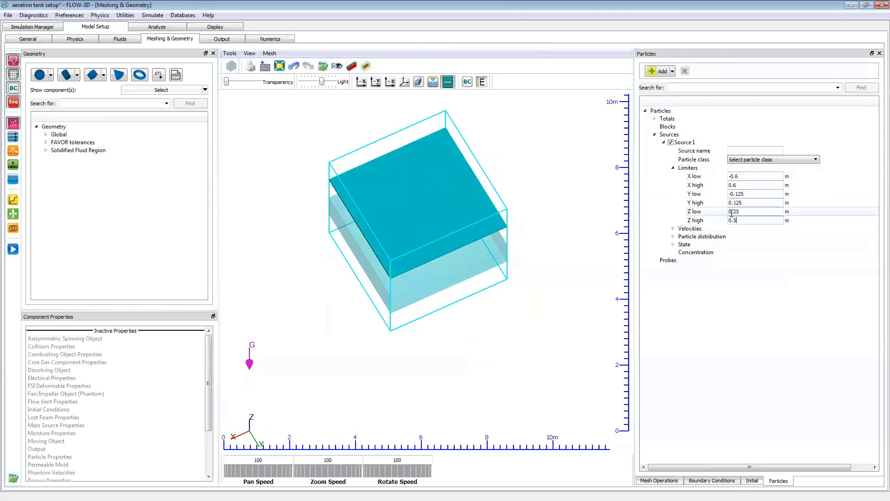
{"action": "left_click_drag", "start_coordinate": [418, 194], "coordinate": [535, 196]}
{"action": "scroll", "coordinate": [467, 172], "scroll_direction": "up", "scroll_amount": 3}
{"action": "scroll", "coordinate": [388, 200], "scroll_direction": "up", "scroll_amount": 3}
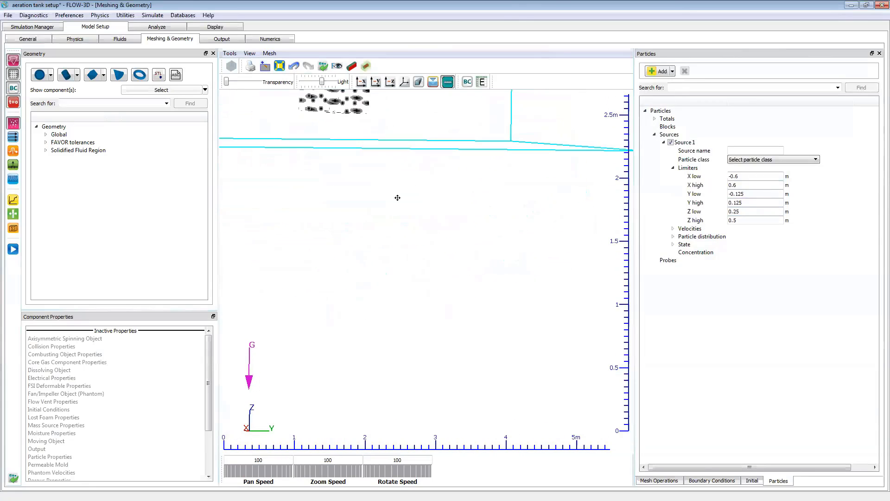
{"action": "left_click_drag", "start_coordinate": [378, 174], "coordinate": [436, 231]}
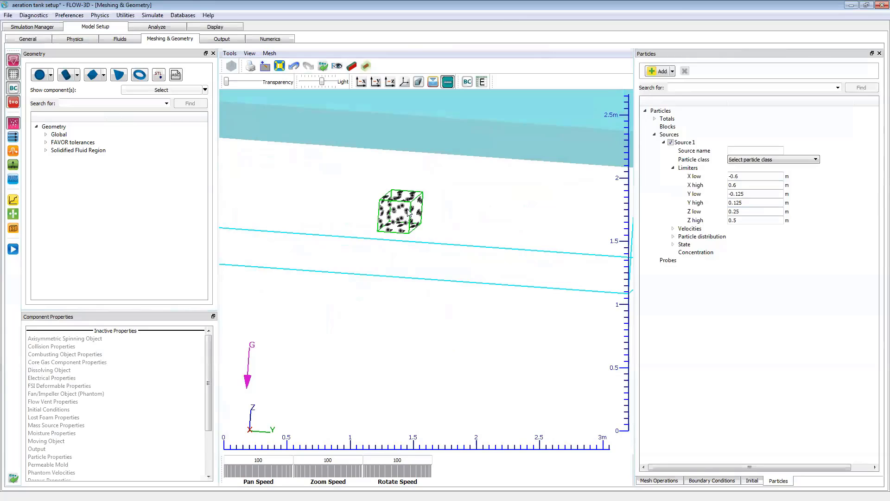
{"action": "scroll", "coordinate": [409, 210], "scroll_direction": "down", "scroll_amount": 3}
{"action": "left_click_drag", "start_coordinate": [408, 208], "coordinate": [468, 244]}
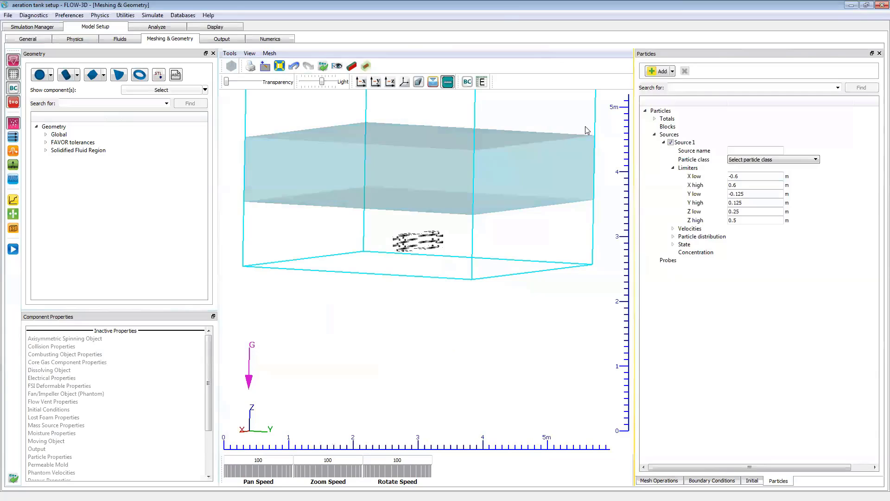
Make Source 1 emit Gas particles with a rate of generation of 140000.
{"action": "left_click", "coordinate": [742, 160]}
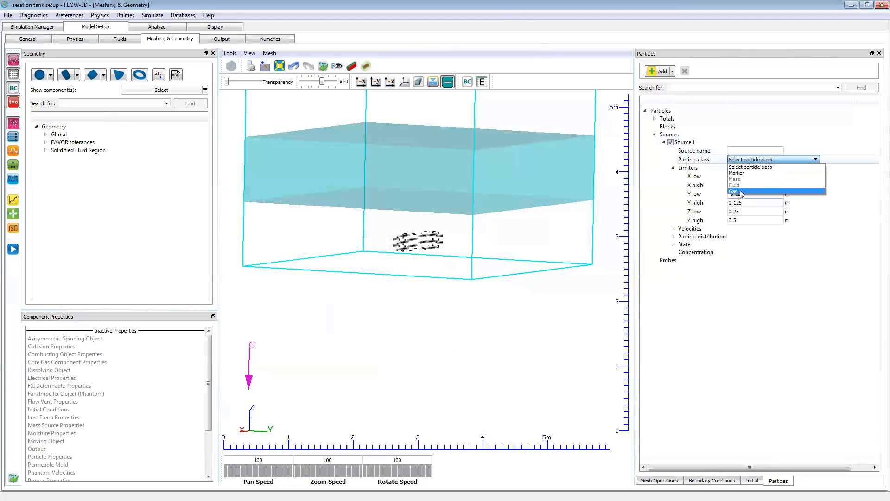
{"action": "left_click", "coordinate": [739, 189]}
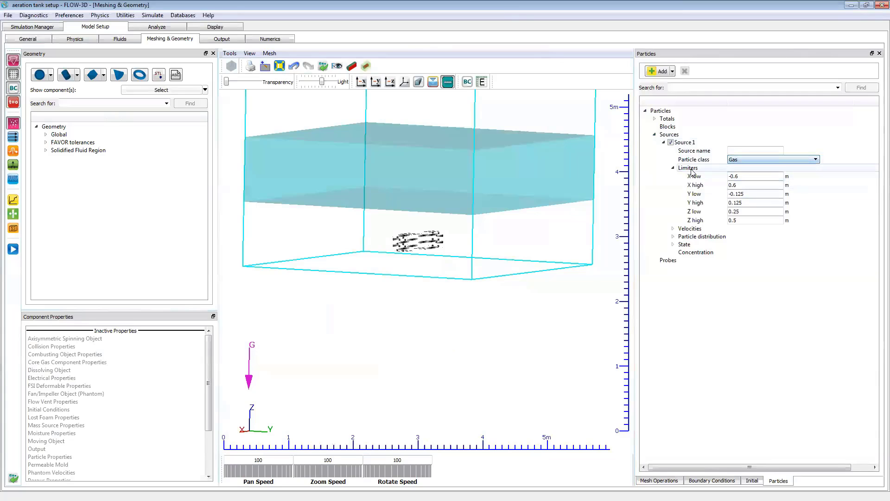
{"action": "left_click", "coordinate": [673, 168]}
{"action": "left_click", "coordinate": [674, 176]}
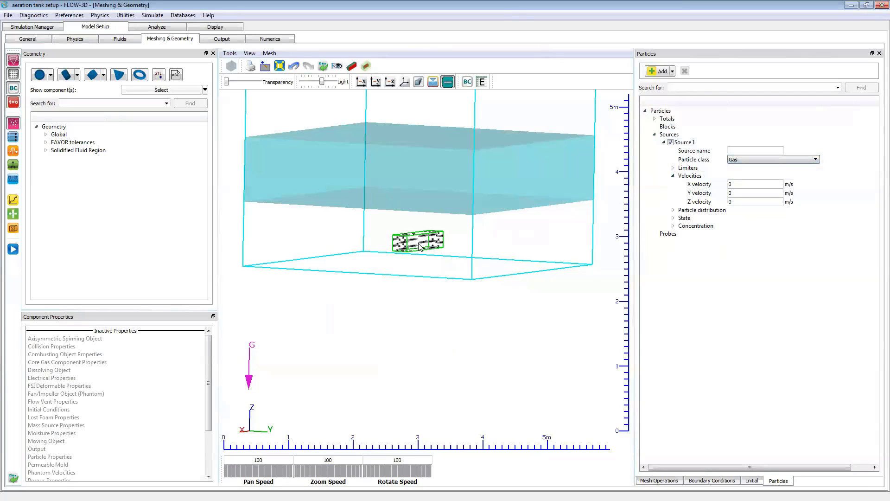
{"action": "left_click", "coordinate": [674, 176]}
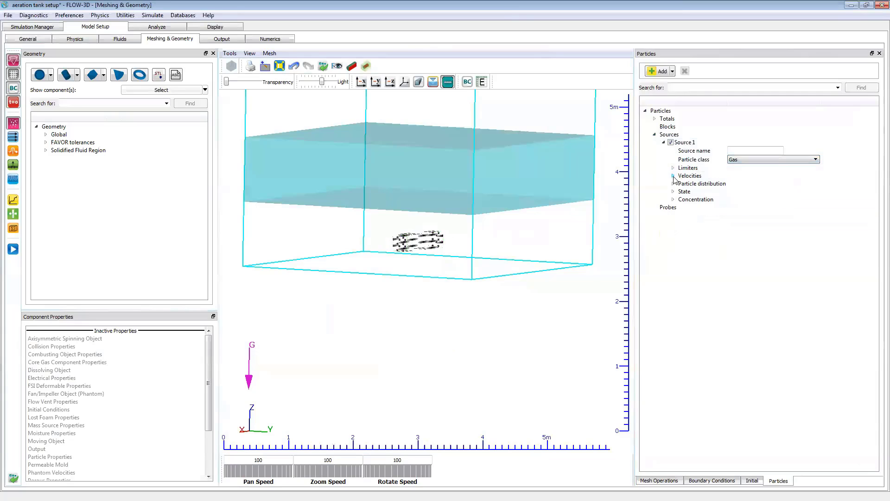
{"action": "left_click", "coordinate": [674, 184]}
{"action": "left_click", "coordinate": [788, 192]}
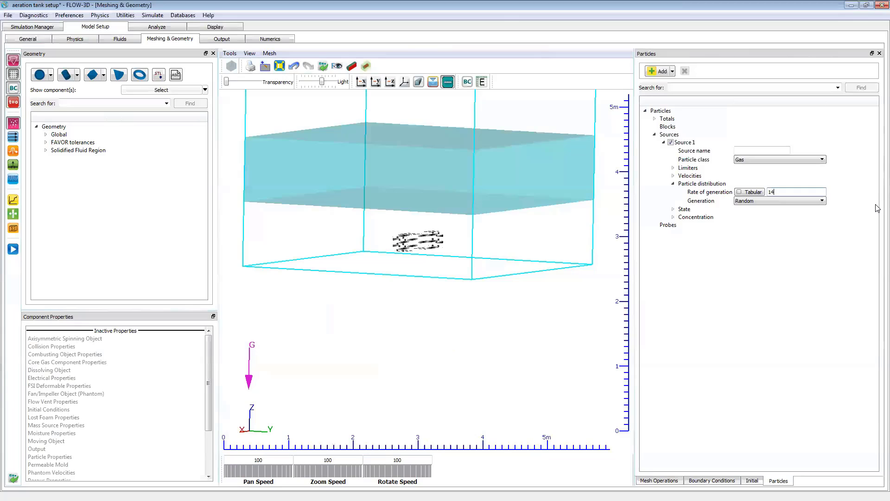
{"action": "type", "text": "140000"}
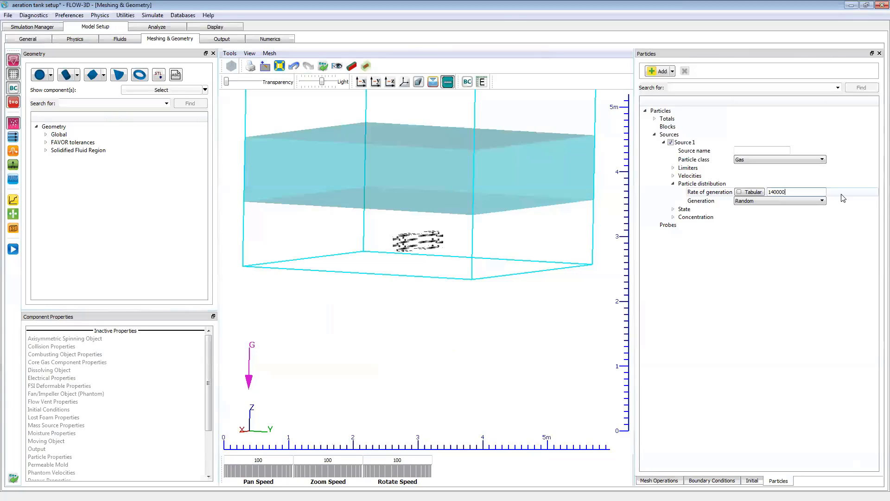
{"action": "double_click", "coordinate": [684, 210]}
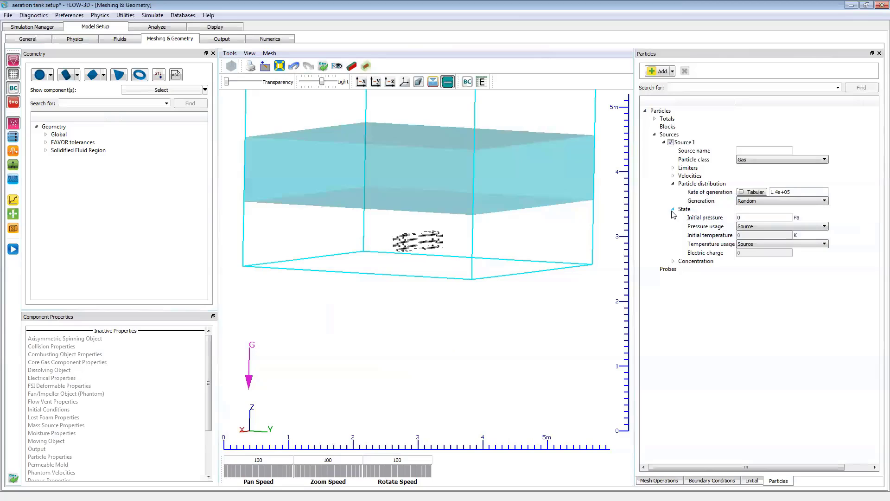
Set the Species 1, 2 and 3 concentrations each to 1.
{"action": "left_click", "coordinate": [674, 209]}
{"action": "left_click", "coordinate": [673, 217]}
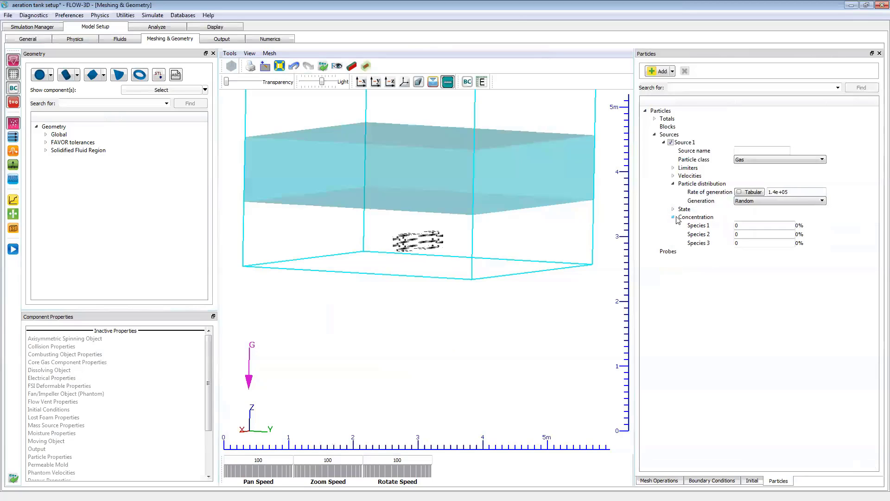
{"action": "left_click", "coordinate": [745, 226]}
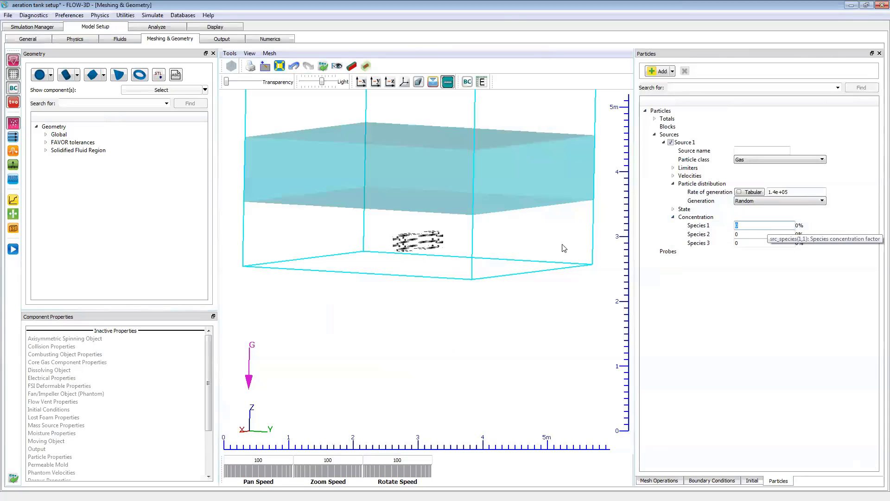
{"action": "type", "text": "1"}
{"action": "left_click", "coordinate": [746, 233]}
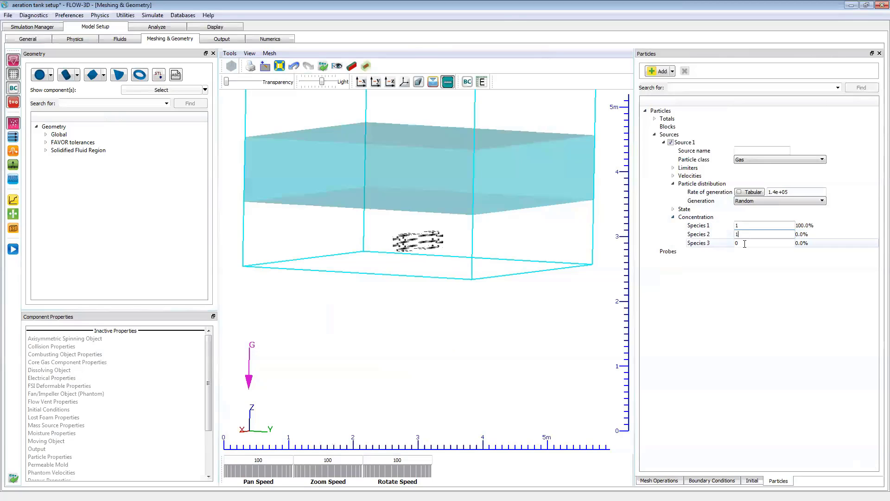
{"action": "type", "text": "1"}
{"action": "left_click", "coordinate": [739, 243]}
{"action": "type", "text": "1"}
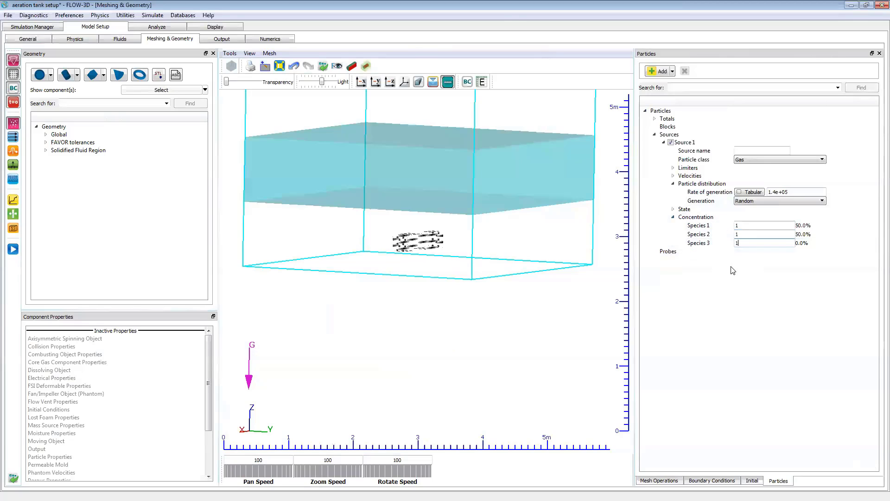
{"action": "left_click", "coordinate": [755, 228]}
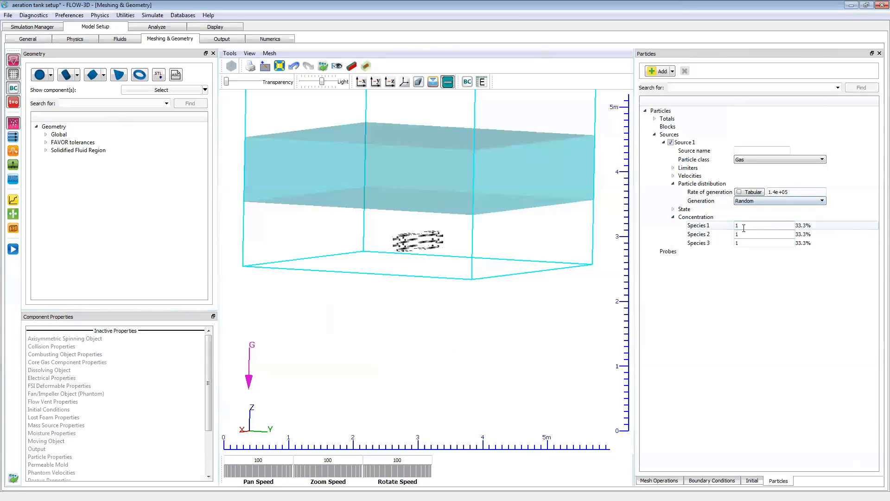
Fold the Concentration and Source 1 nodes away and view the whole tank.
{"action": "left_click_drag", "start_coordinate": [794, 192], "coordinate": [764, 192]}
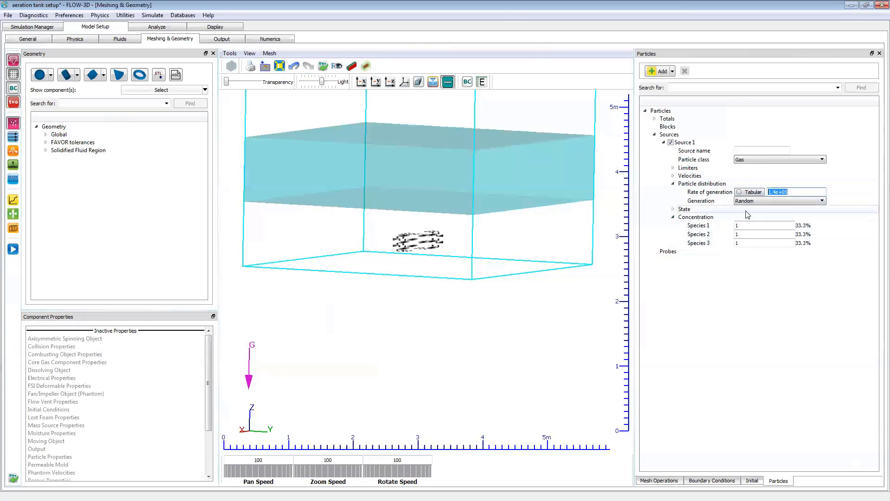
{"action": "left_click", "coordinate": [674, 217]}
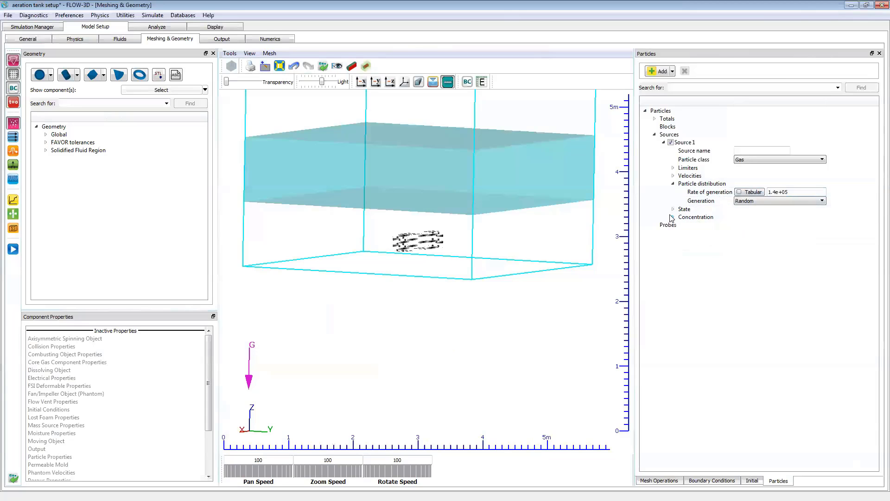
{"action": "left_click_drag", "start_coordinate": [546, 217], "coordinate": [536, 255]}
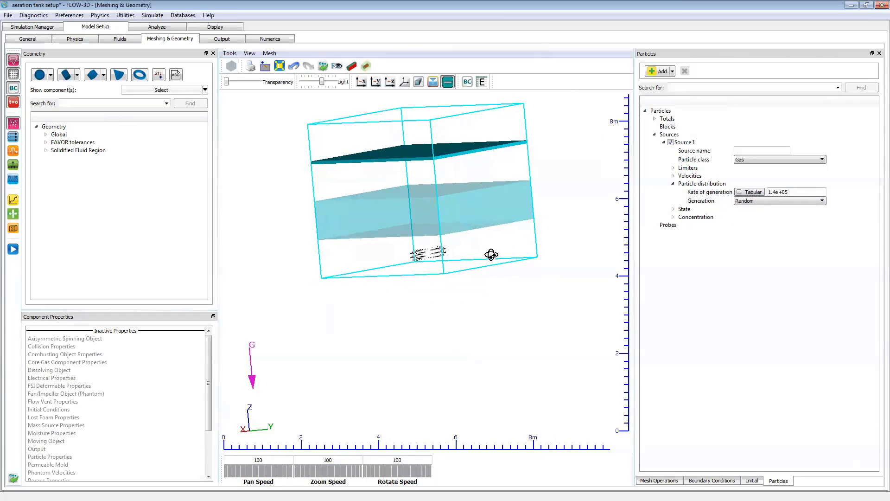
{"action": "left_click", "coordinate": [664, 142]}
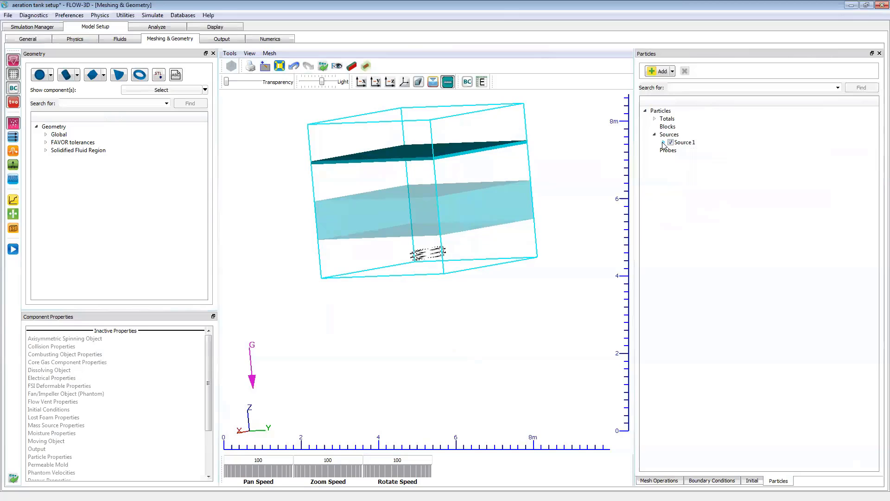
{"action": "left_click_drag", "start_coordinate": [423, 254], "coordinate": [446, 254]}
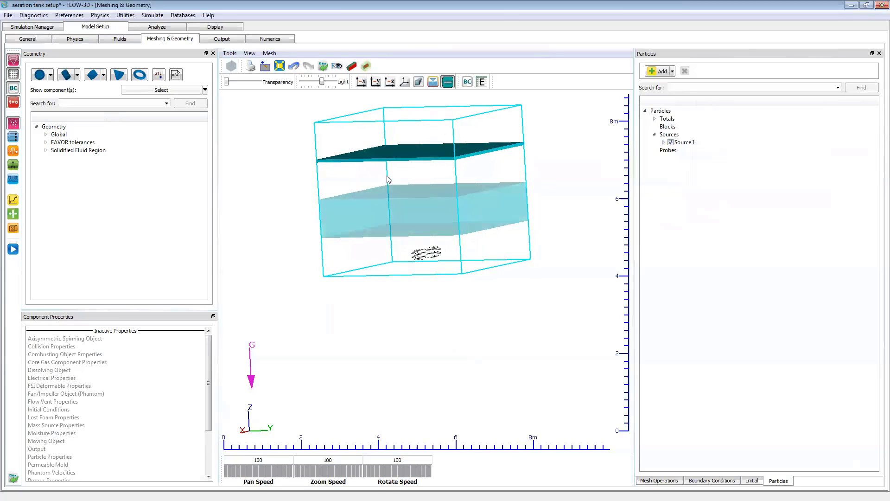
Add a particle block with its Z high limit set to 3 m.
{"action": "left_click", "coordinate": [673, 71]}
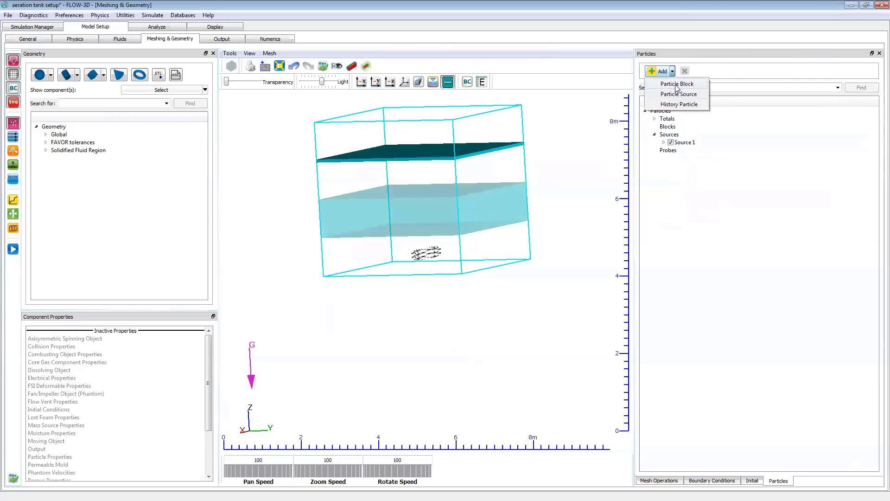
{"action": "left_click", "coordinate": [677, 85]}
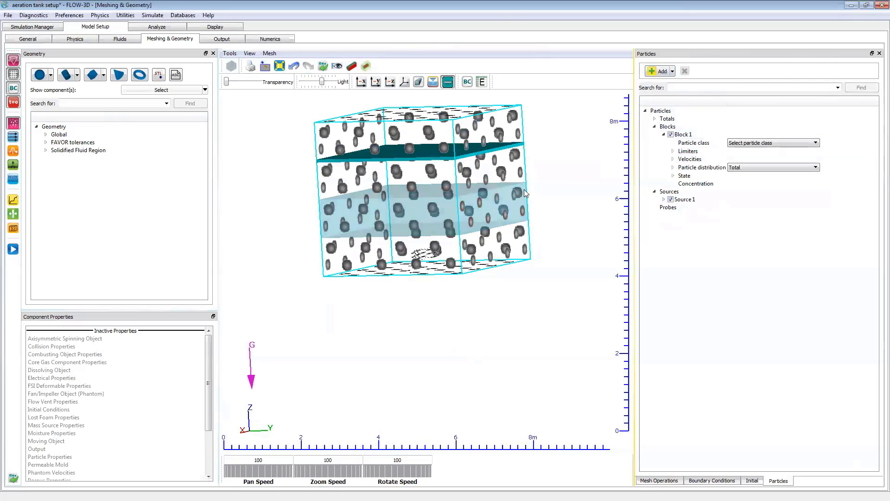
{"action": "left_click_drag", "start_coordinate": [526, 192], "coordinate": [414, 199]}
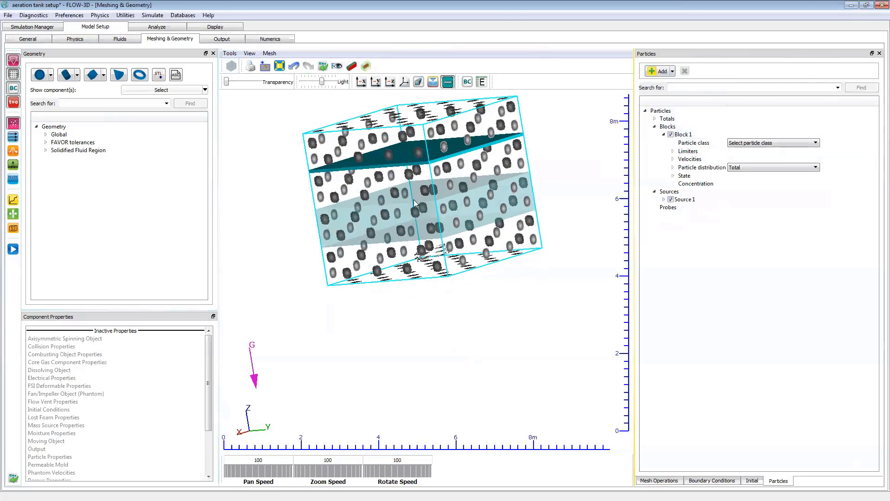
{"action": "left_click", "coordinate": [673, 151]}
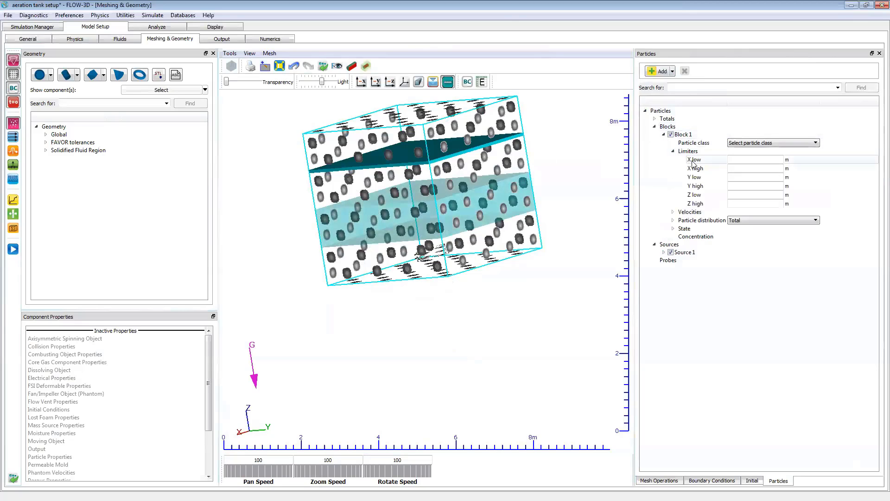
{"action": "left_click", "coordinate": [733, 204]}
{"action": "type", "text": "3"}
{"action": "key", "text": "Return"}
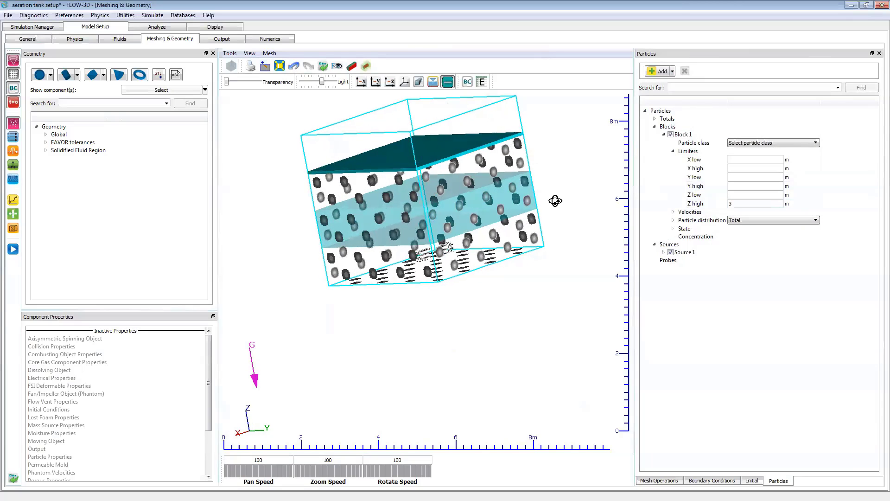
Make Block 1 use Marker particles with 200 total particles, then fold the tree.
{"action": "left_click", "coordinate": [744, 143]}
{"action": "left_click", "coordinate": [738, 157]}
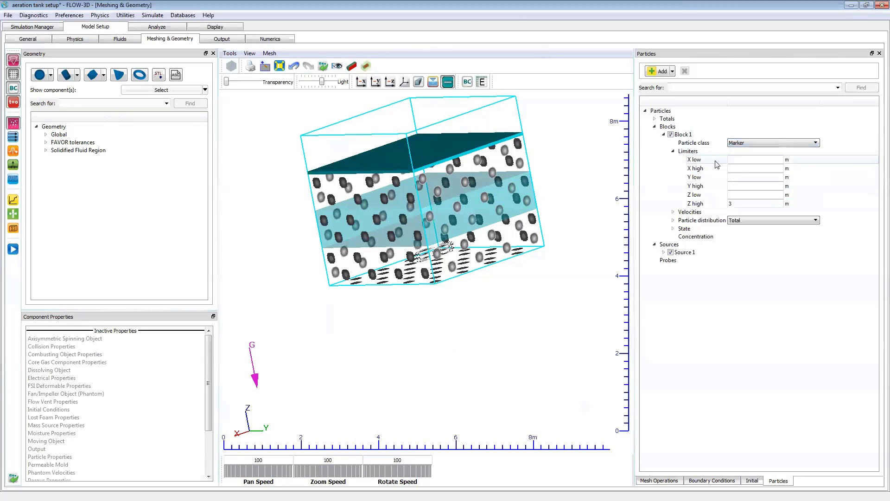
{"action": "left_click", "coordinate": [673, 152]}
{"action": "left_click", "coordinate": [673, 159]}
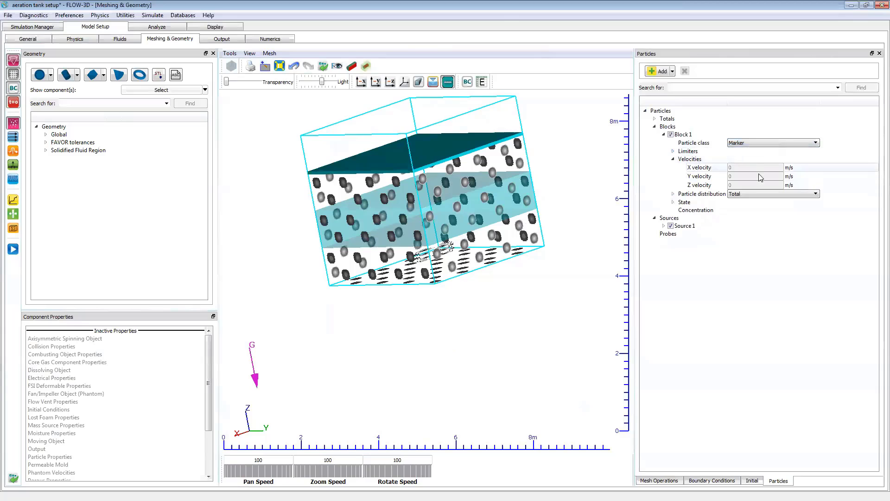
{"action": "left_click", "coordinate": [673, 194]}
{"action": "double_click", "coordinate": [755, 203]}
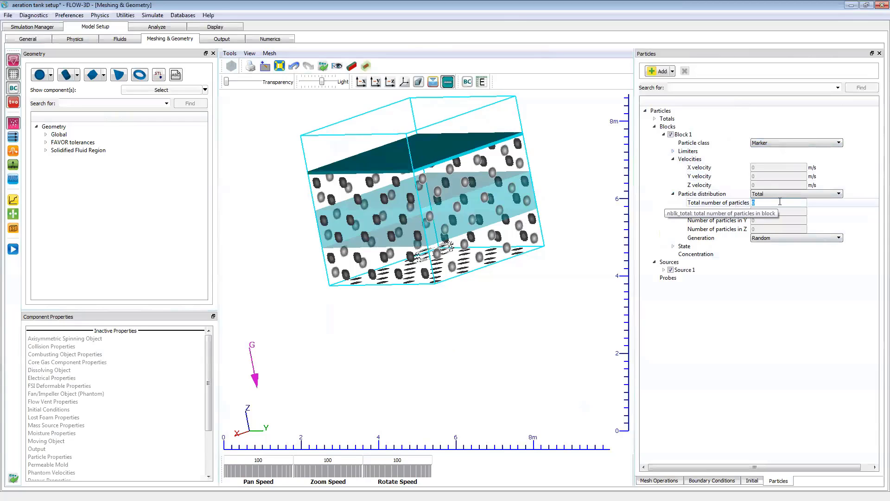
{"action": "type", "text": "200"}
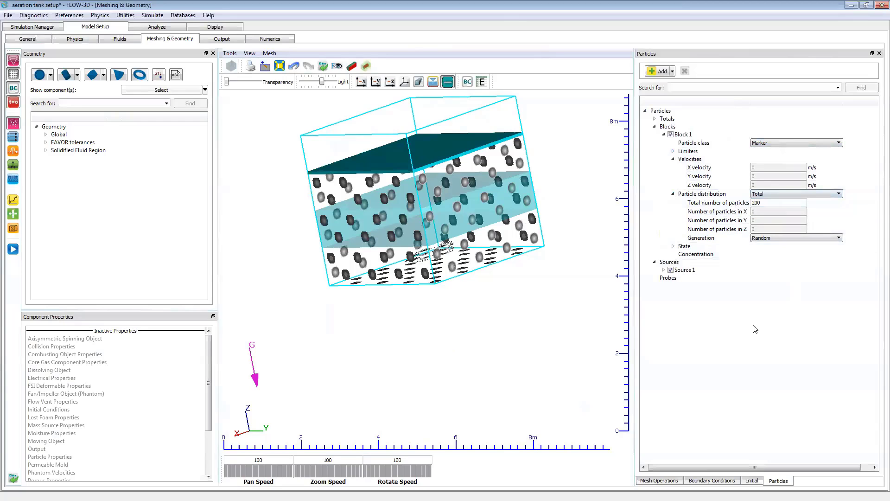
{"action": "left_click", "coordinate": [663, 134]}
{"action": "left_click", "coordinate": [655, 127]}
{"action": "left_click", "coordinate": [655, 134]}
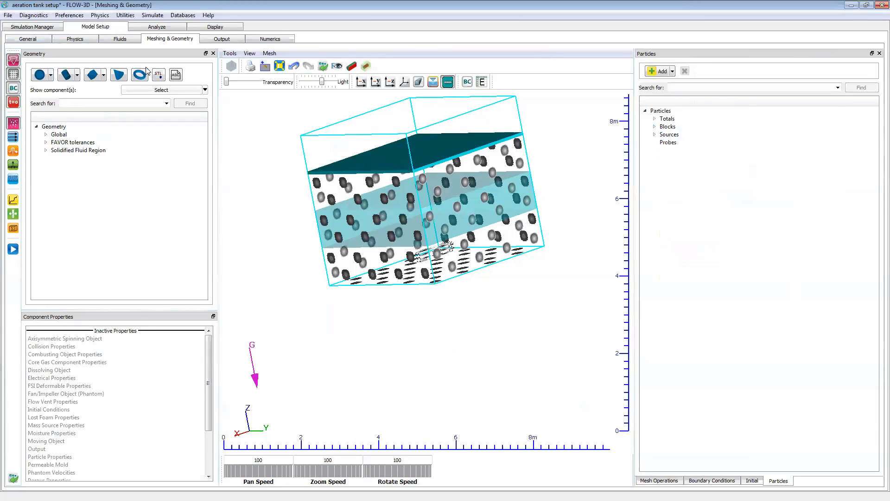
Enable output of Fluid velocities, Particle information and User defined scalar 1: tracer.
{"action": "left_click", "coordinate": [223, 39]}
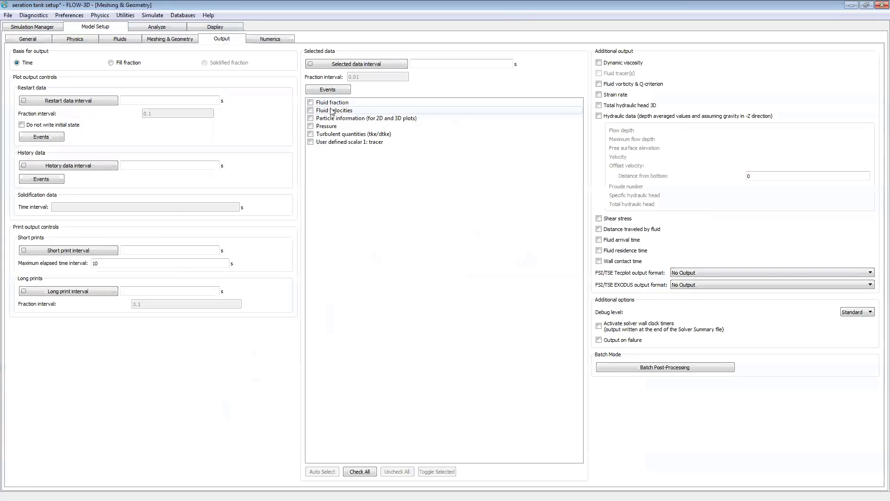
{"action": "left_click", "coordinate": [311, 111]}
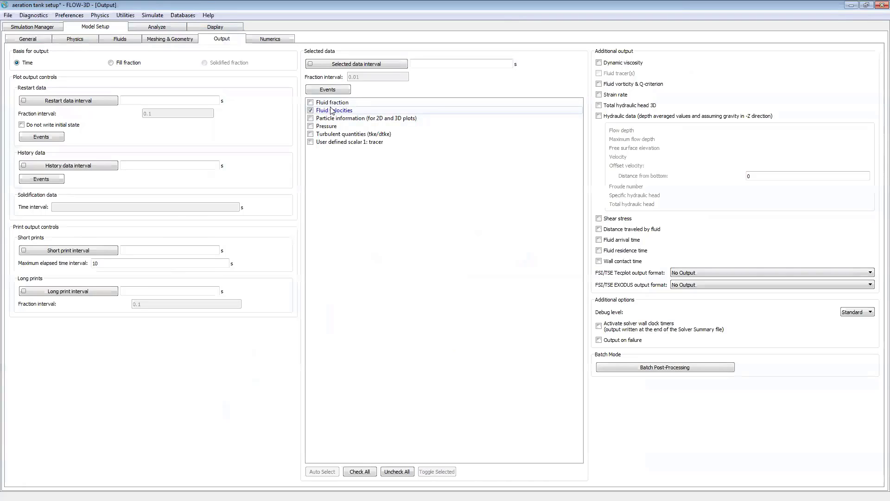
{"action": "left_click", "coordinate": [310, 119]}
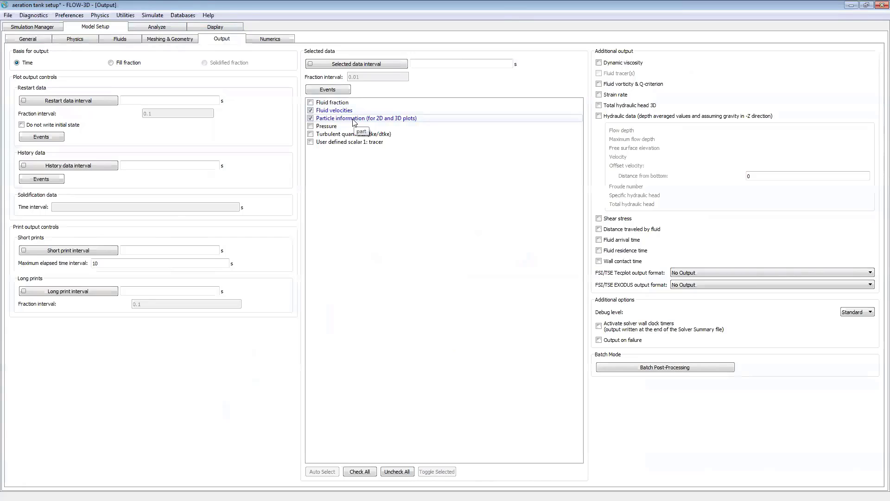
{"action": "left_click", "coordinate": [311, 142]}
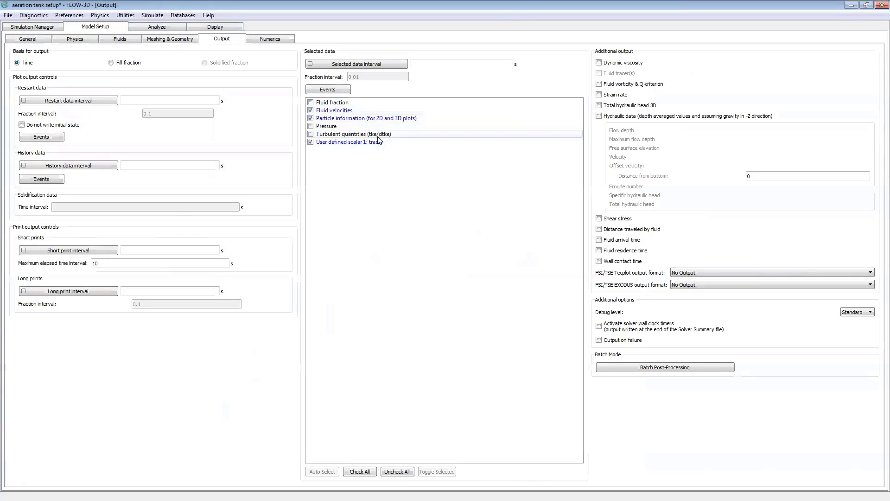
{"action": "left_click", "coordinate": [284, 40]}
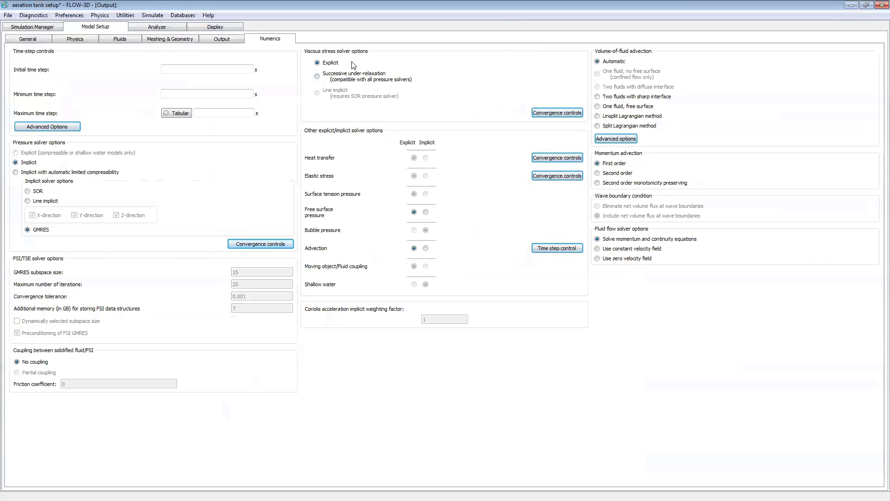
Run the 'aeration tank setup' simulation locally from the Simulation Manager.
{"action": "left_click", "coordinate": [43, 27]}
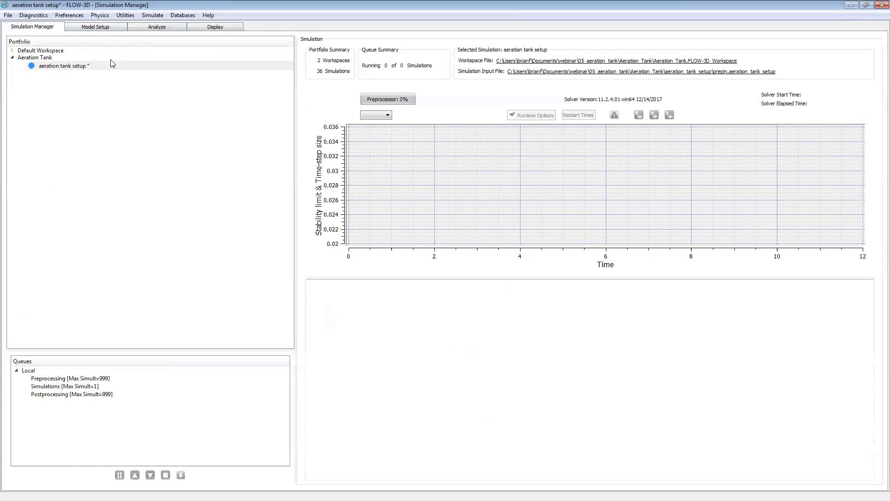
{"action": "right_click", "coordinate": [74, 65]}
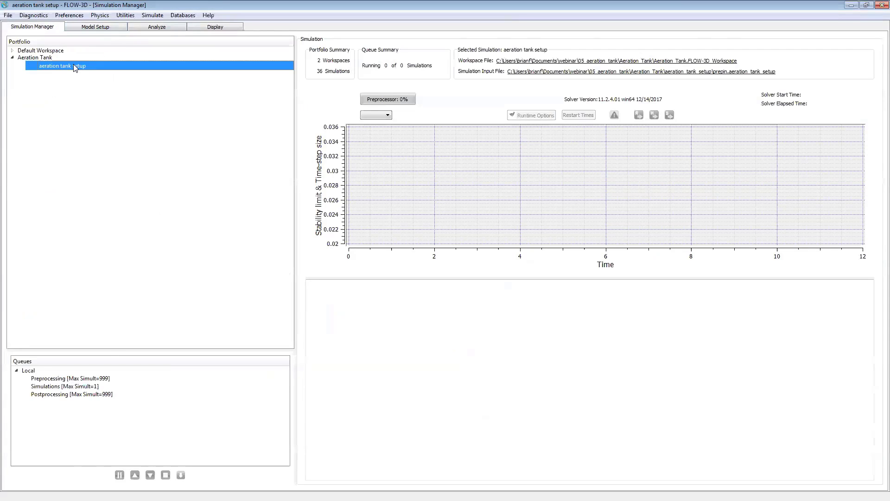
{"action": "mouse_move", "coordinate": [216, 92]}
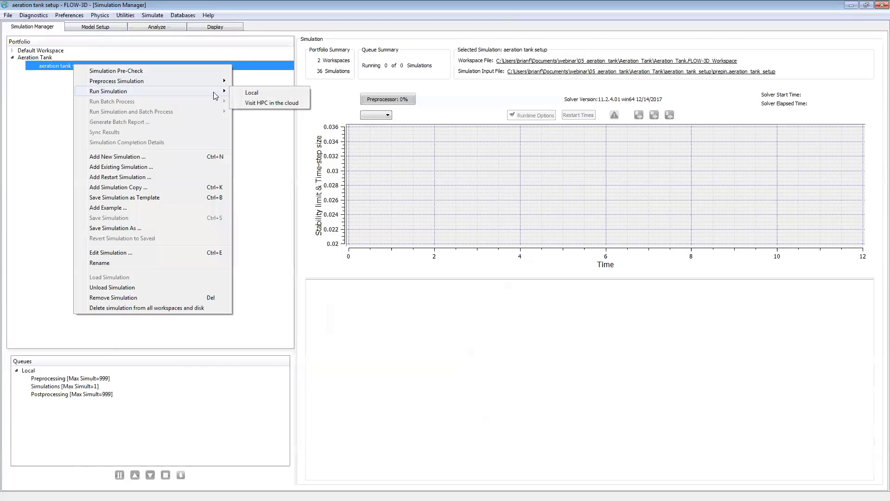
{"action": "left_click", "coordinate": [251, 93]}
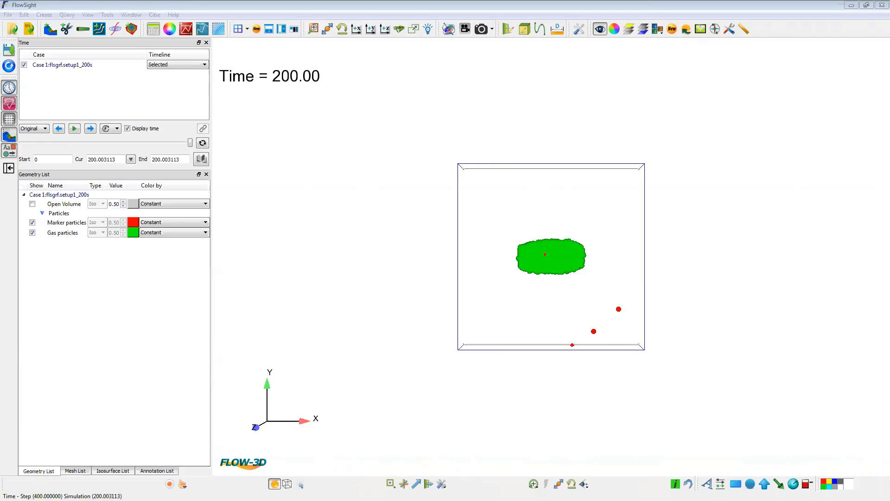
Uncheck the Fluid_Selected isosurface so the green gas plume and red marker particles show through.
{"action": "mouse_move", "coordinate": [575, 374]}
{"action": "left_mouse_down"}
{"action": "mouse_move", "coordinate": [555, 233]}
{"action": "mouse_move", "coordinate": [533, 242]}
{"action": "mouse_move", "coordinate": [521, 288]}
{"action": "mouse_move", "coordinate": [577, 276]}
{"action": "mouse_move", "coordinate": [559, 263]}
{"action": "mouse_move", "coordinate": [527, 291]}
{"action": "mouse_move", "coordinate": [532, 301]}
{"action": "left_mouse_up"}
{"action": "left_click", "coordinate": [113, 470]}
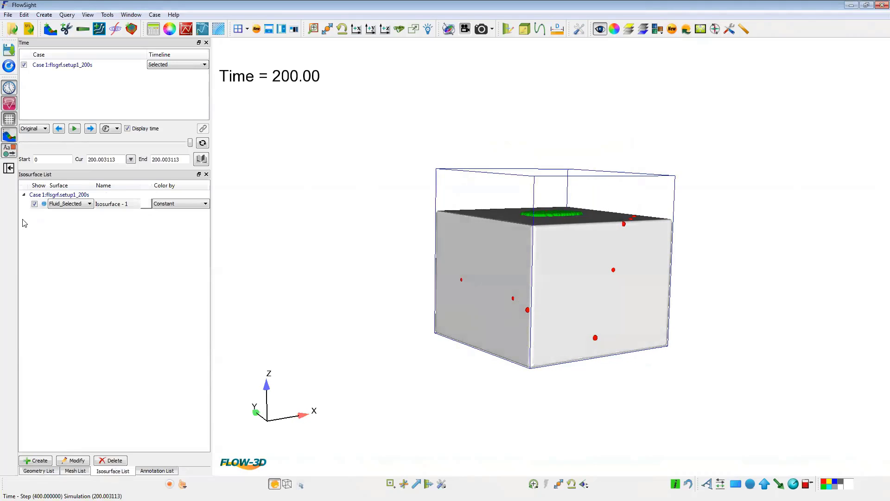
{"action": "left_click", "coordinate": [35, 205]}
{"action": "left_click", "coordinate": [34, 205]}
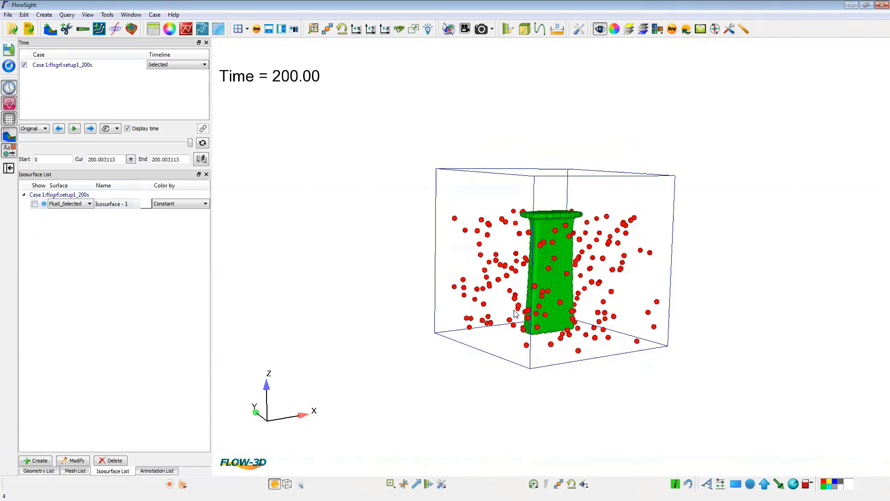
{"action": "scroll", "coordinate": [515, 314], "scroll_direction": "up", "scroll_amount": 2}
{"action": "scroll", "coordinate": [516, 313], "scroll_direction": "up", "scroll_amount": 3}
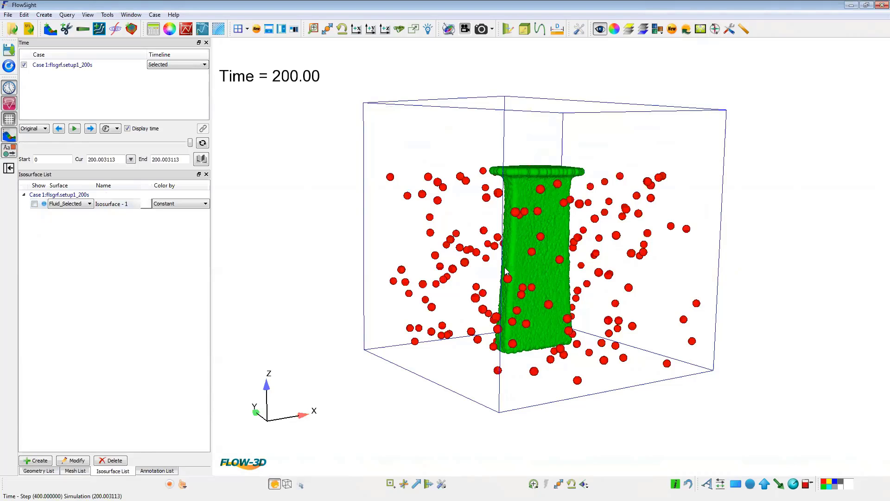
{"action": "left_click_drag", "start_coordinate": [510, 278], "coordinate": [522, 228]}
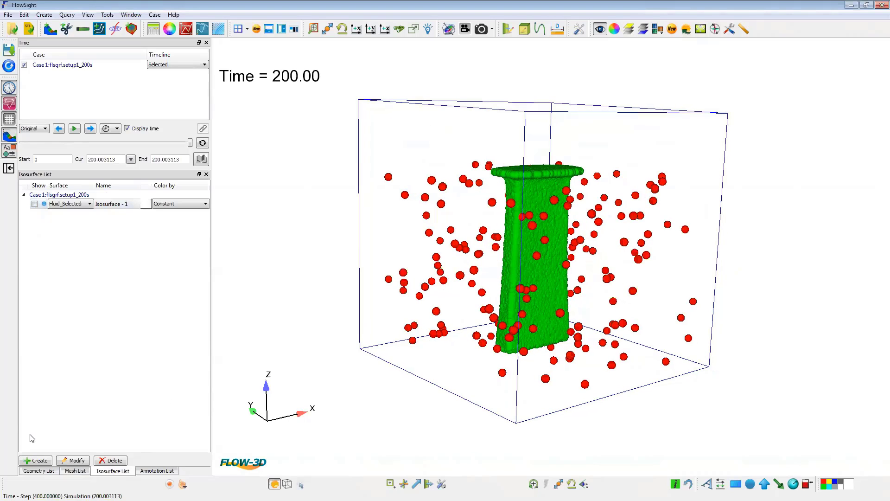
{"action": "left_click", "coordinate": [39, 472]}
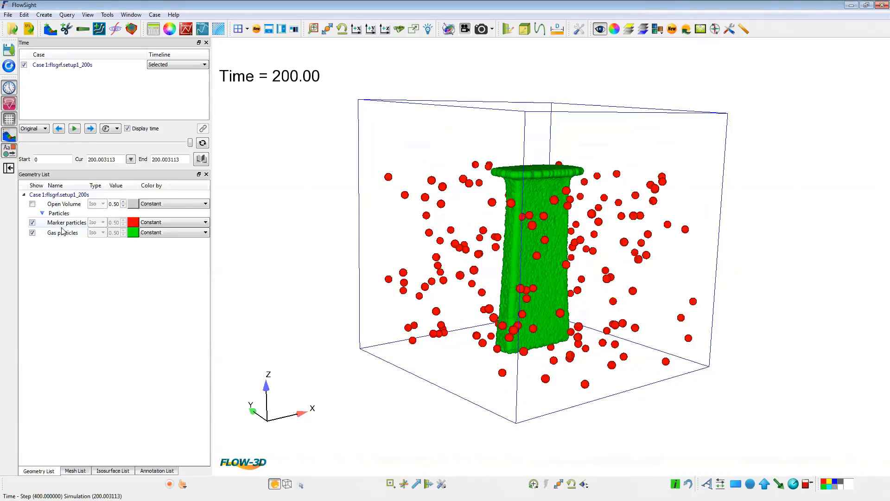
Toggle the gas and marker particles off and back on.
{"action": "left_click", "coordinate": [32, 232]}
{"action": "left_click", "coordinate": [32, 222]}
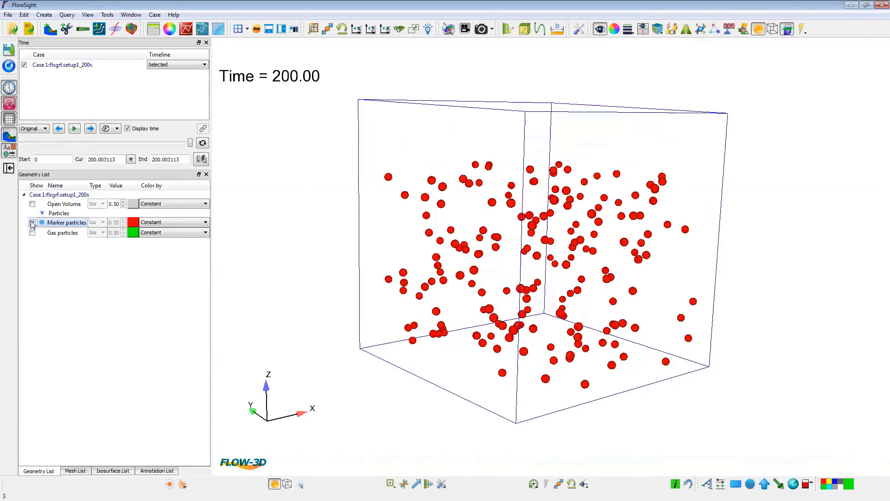
{"action": "left_click", "coordinate": [32, 222]}
{"action": "left_click", "coordinate": [32, 232]}
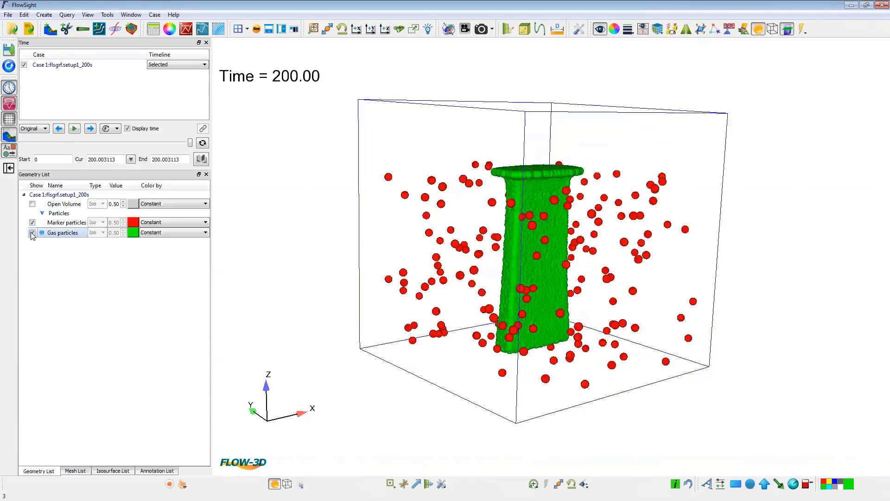
Lower the marker particles' Scale factor to 0.030835.
{"action": "right_click", "coordinate": [71, 226]}
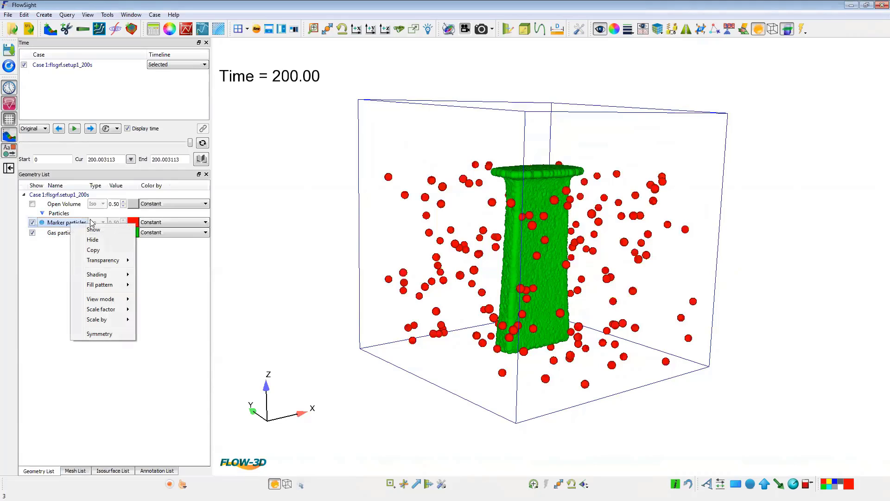
{"action": "mouse_move", "coordinate": [124, 262]}
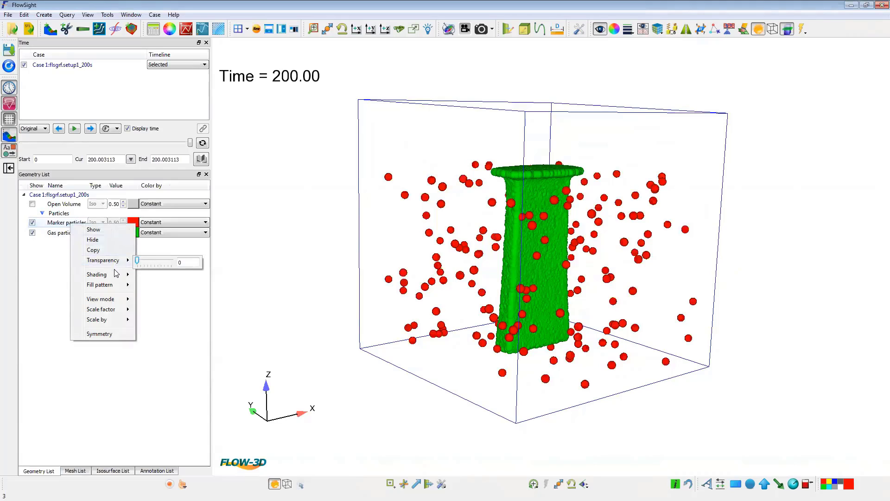
{"action": "mouse_move", "coordinate": [116, 287]}
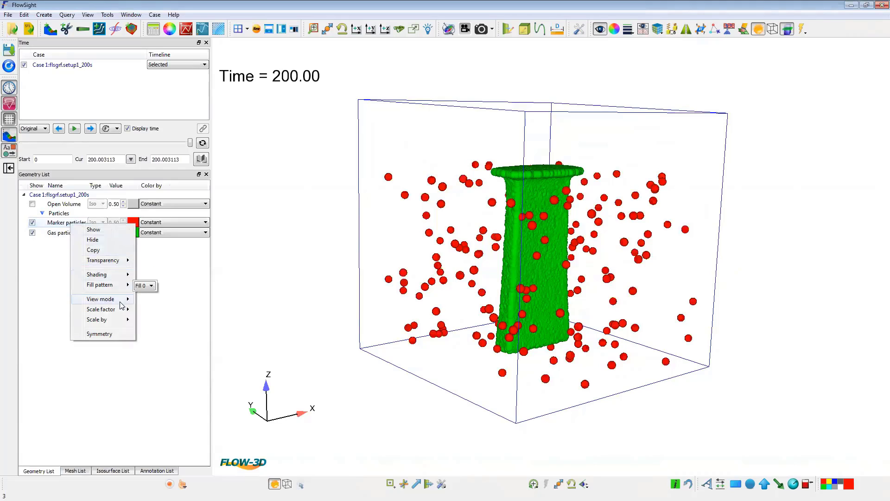
{"action": "mouse_move", "coordinate": [119, 314]}
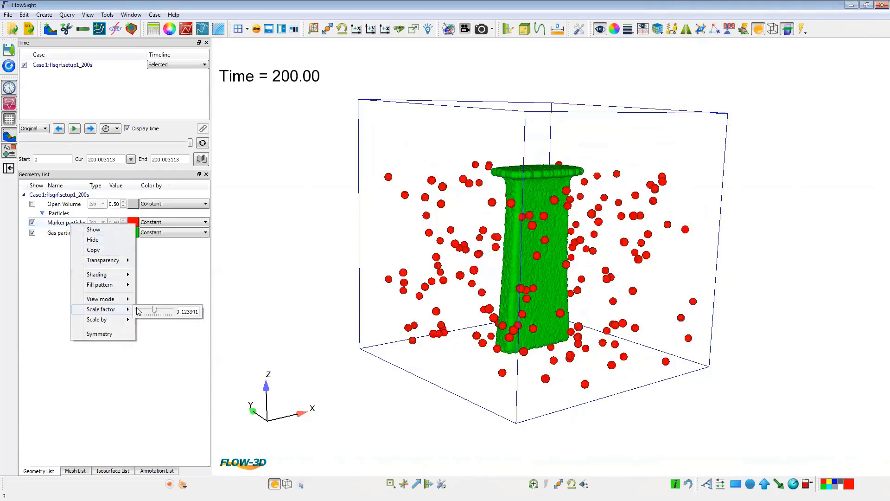
{"action": "left_click_drag", "start_coordinate": [153, 314], "coordinate": [150, 315]}
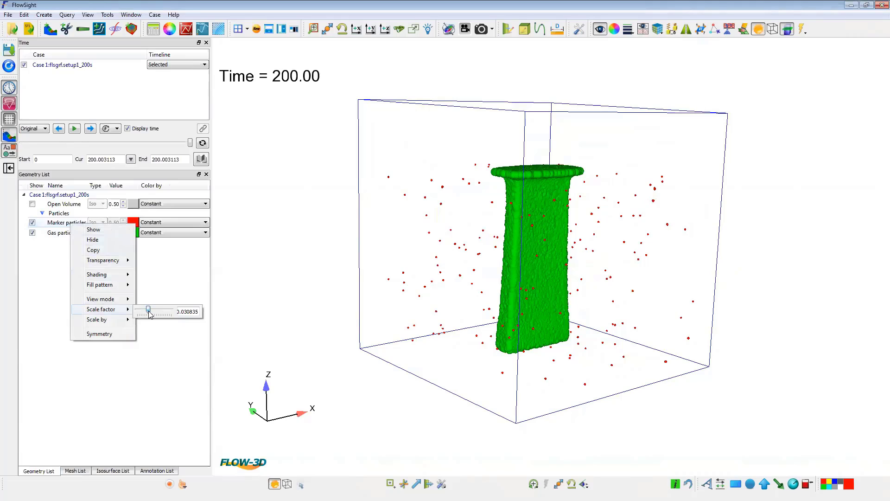
{"action": "left_click_drag", "start_coordinate": [149, 315], "coordinate": [148, 325]}
{"action": "left_click", "coordinate": [149, 354]}
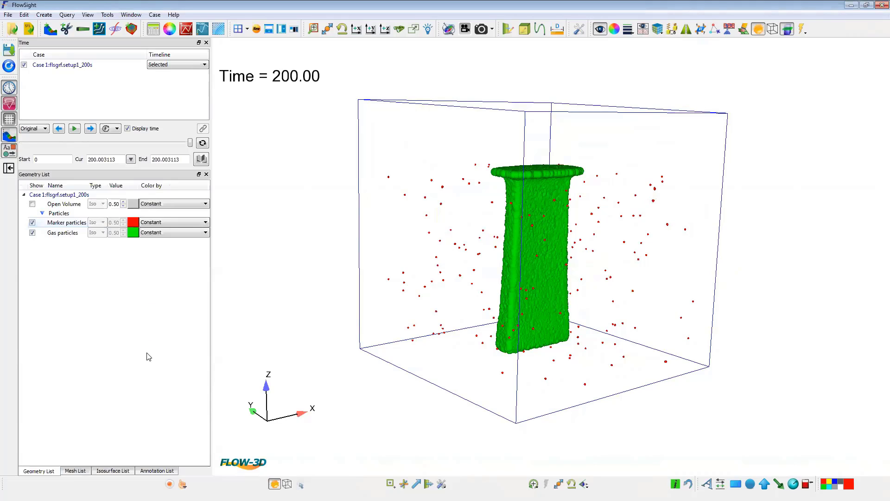
Lower the gas particles' Scale factor to 0.013705 so they appear as fine dots.
{"action": "left_click", "coordinate": [69, 232]}
{"action": "right_click", "coordinate": [67, 234]}
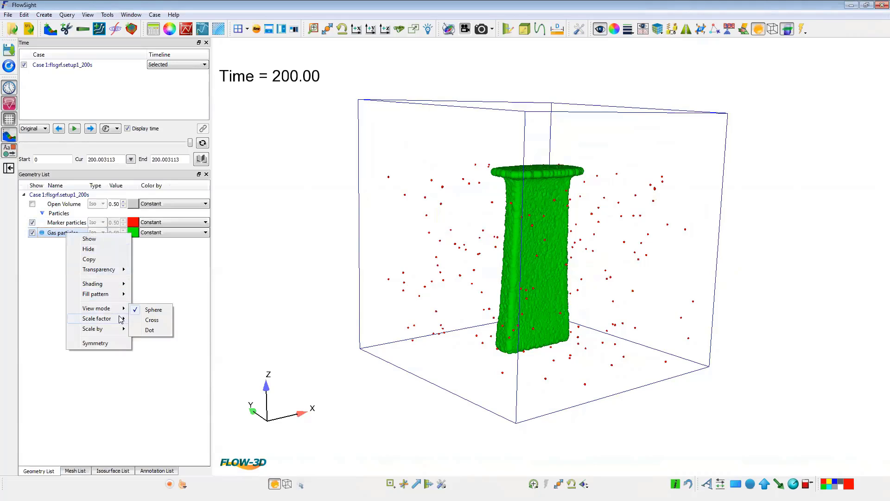
{"action": "mouse_move", "coordinate": [121, 319]}
{"action": "left_click_drag", "start_coordinate": [160, 320], "coordinate": [135, 329]}
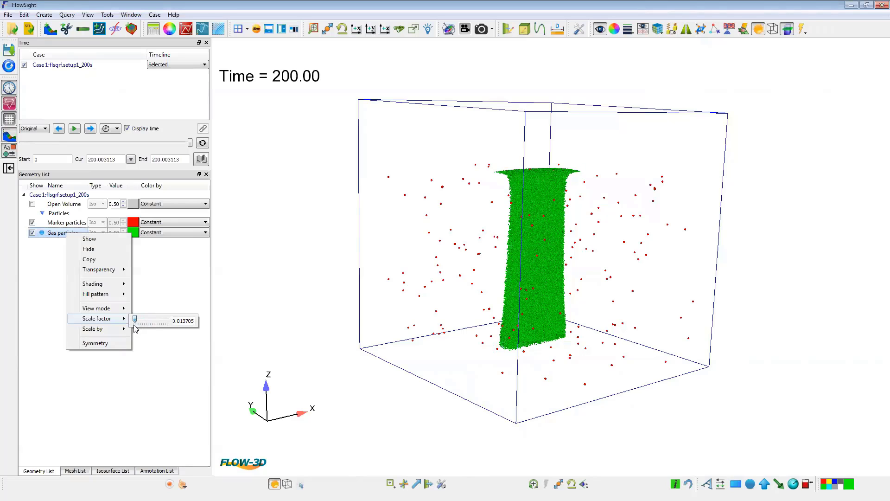
{"action": "left_click", "coordinate": [273, 363]}
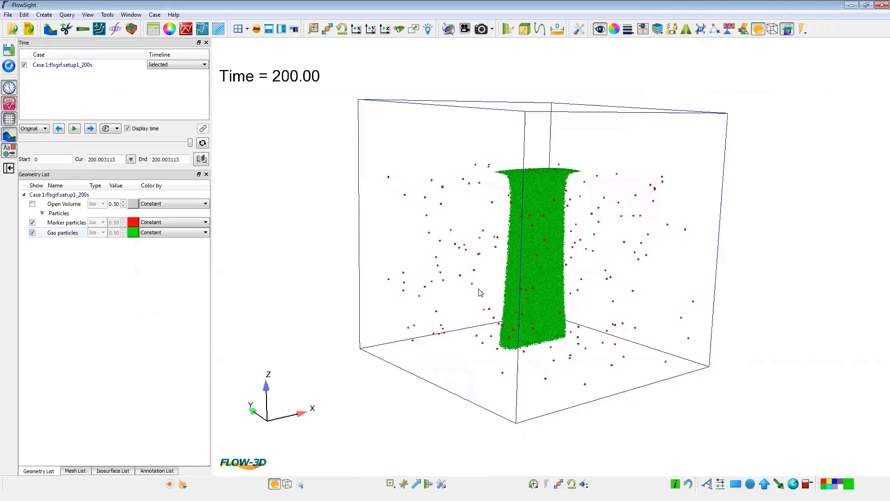
Colour the gas particles by particle diameter.
{"action": "scroll", "coordinate": [480, 292], "scroll_direction": "up", "scroll_amount": 5}
{"action": "scroll", "coordinate": [471, 293], "scroll_direction": "up", "scroll_amount": 1}
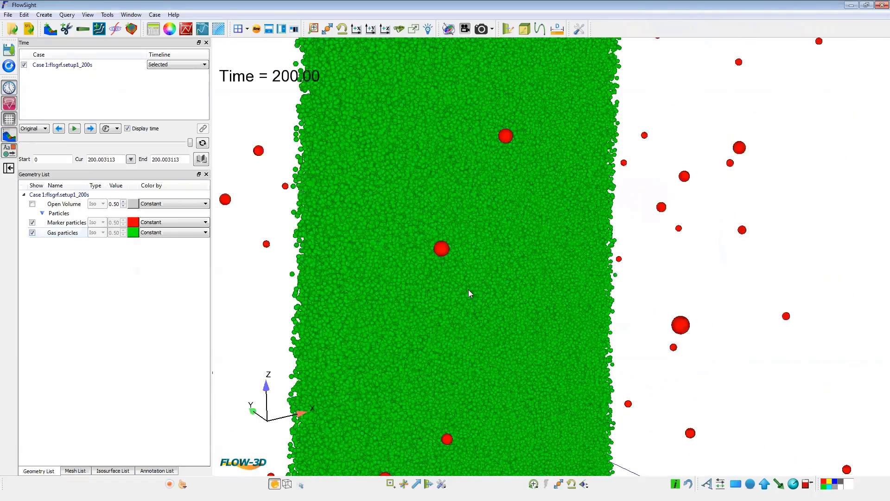
{"action": "left_click_drag", "start_coordinate": [485, 291], "coordinate": [348, 200]}
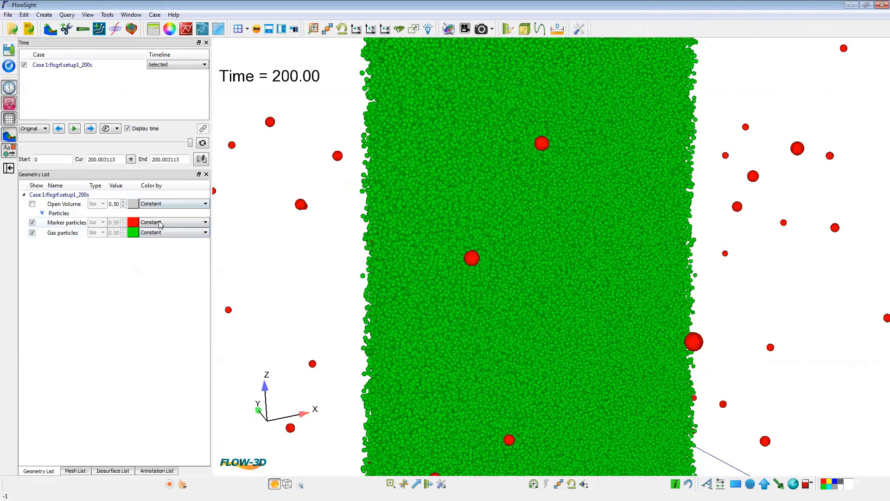
{"action": "left_click", "coordinate": [153, 233]}
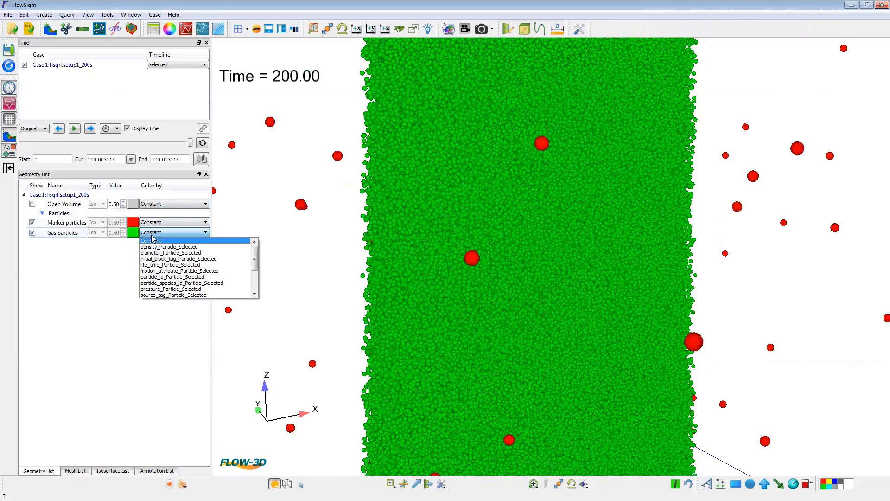
{"action": "scroll", "coordinate": [160, 260], "scroll_direction": "down", "scroll_amount": 2}
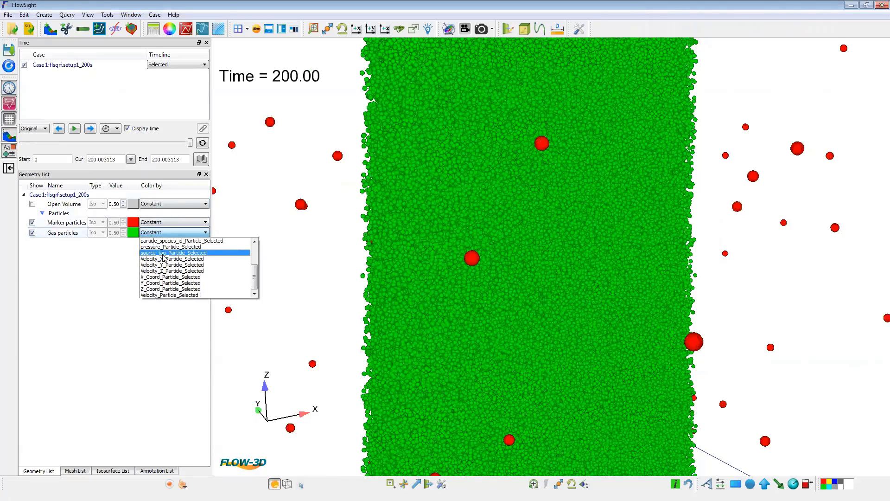
{"action": "scroll", "coordinate": [170, 280], "scroll_direction": "up", "scroll_amount": 2}
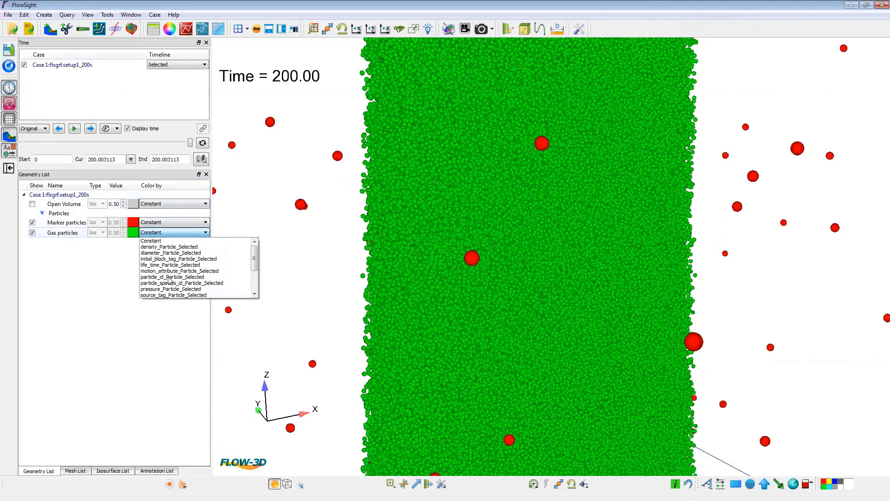
{"action": "left_click", "coordinate": [170, 253]}
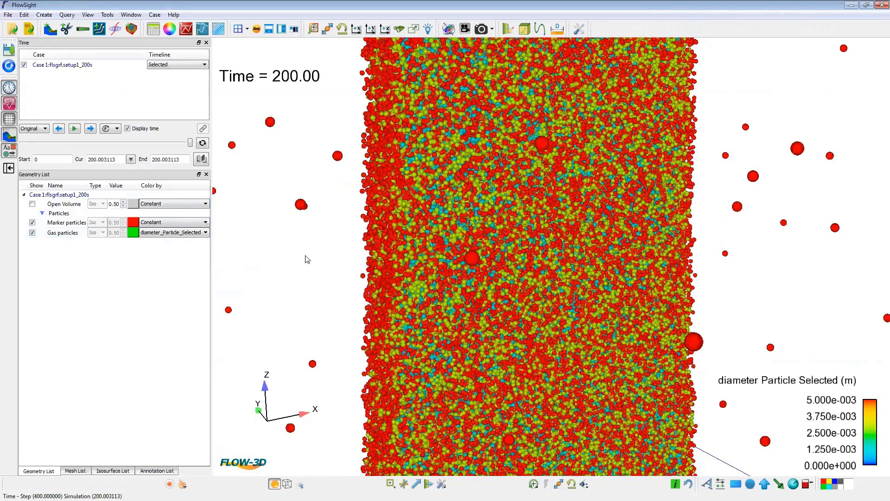
Recolour the gas particles by life time, then by velocity magnitude.
{"action": "scroll", "coordinate": [482, 234], "scroll_direction": "up", "scroll_amount": 5}
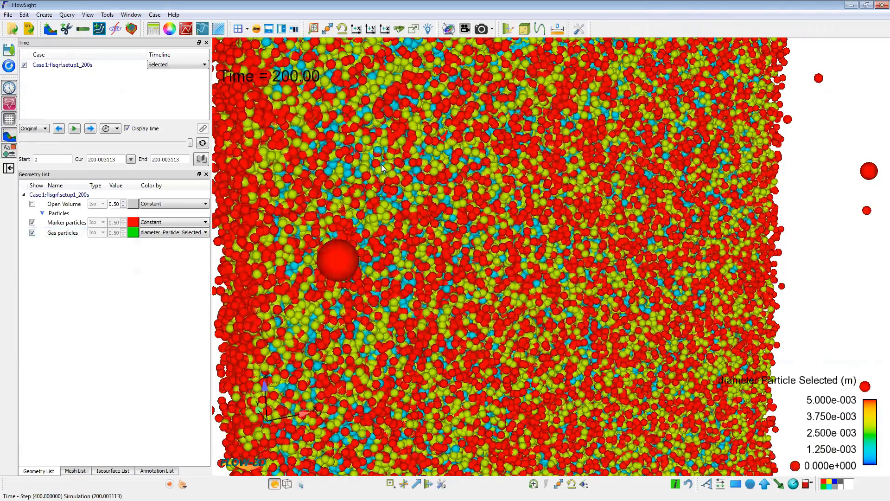
{"action": "left_click", "coordinate": [191, 233]}
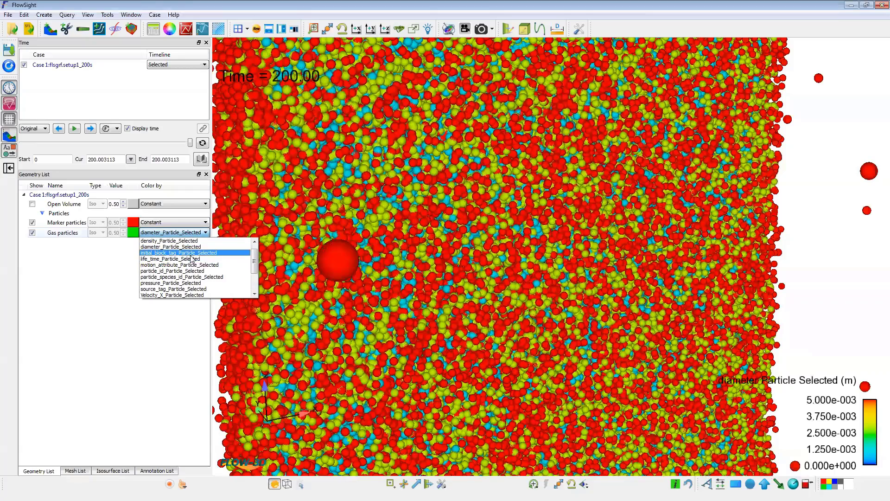
{"action": "left_click", "coordinate": [228, 258]}
{"action": "scroll", "coordinate": [374, 259], "scroll_direction": "down", "scroll_amount": 5}
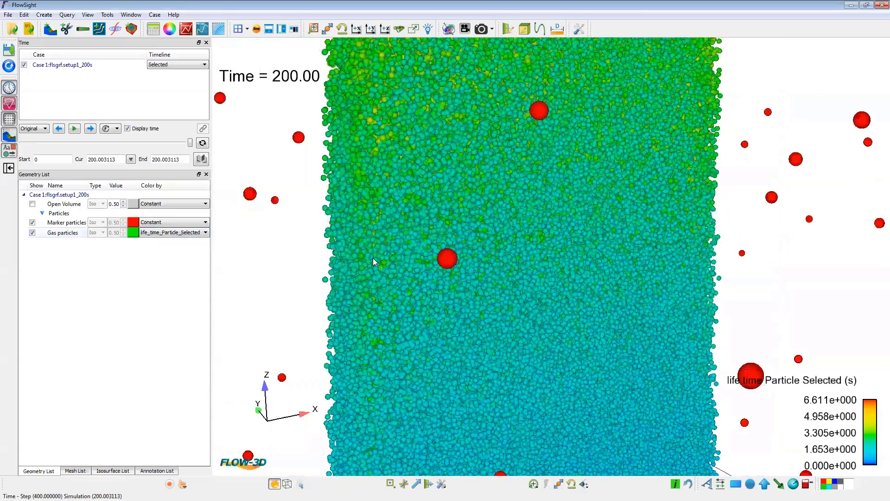
{"action": "scroll", "coordinate": [375, 262], "scroll_direction": "down", "scroll_amount": 4}
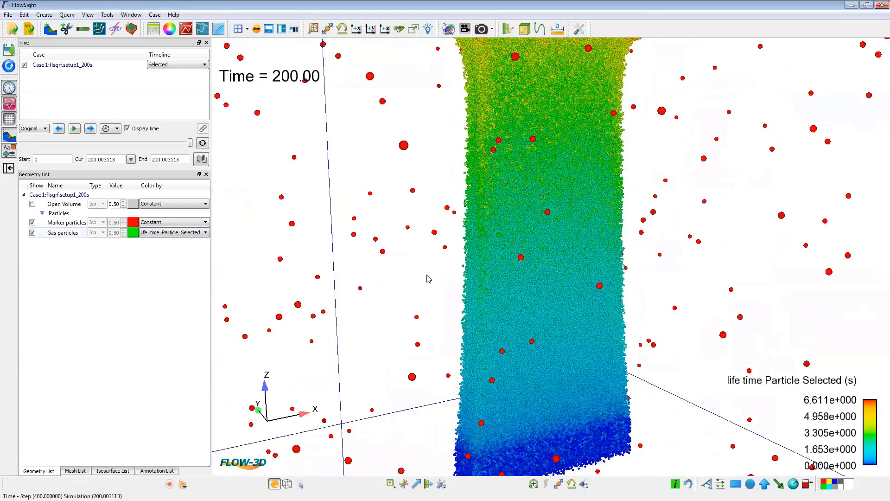
{"action": "scroll", "coordinate": [478, 287], "scroll_direction": "down", "scroll_amount": 5}
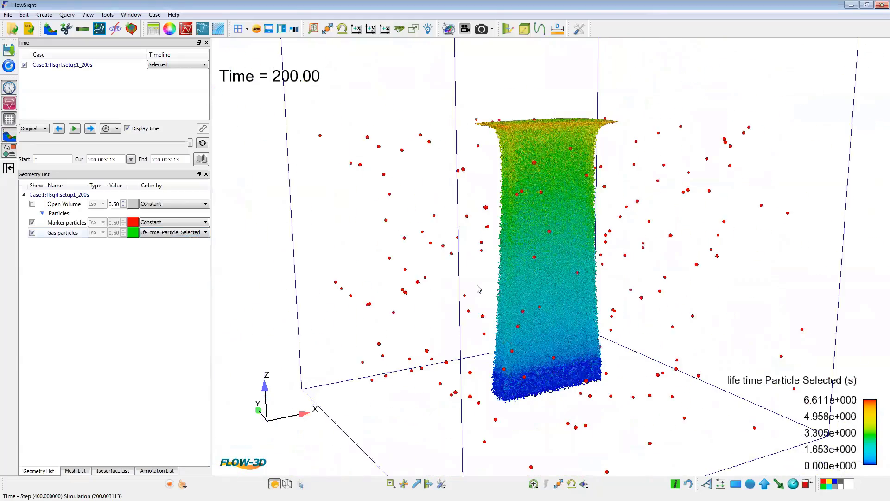
{"action": "left_click", "coordinate": [179, 233]}
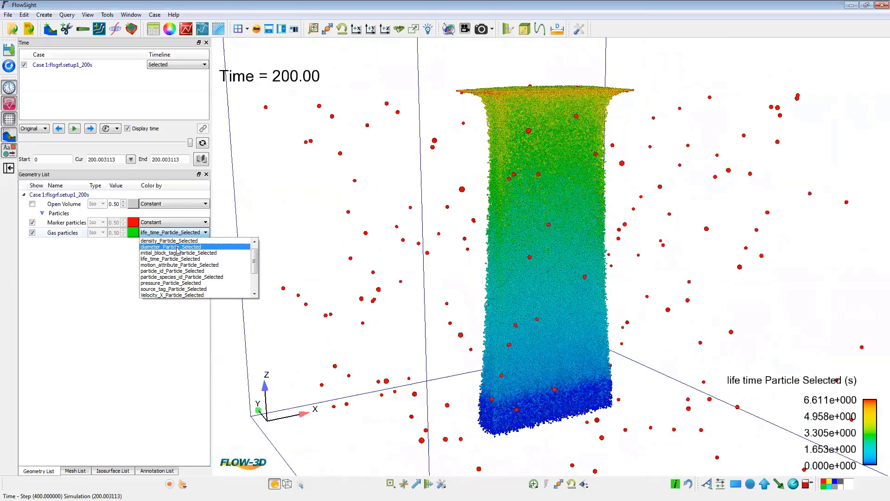
{"action": "scroll", "coordinate": [180, 253], "scroll_direction": "down", "scroll_amount": 2}
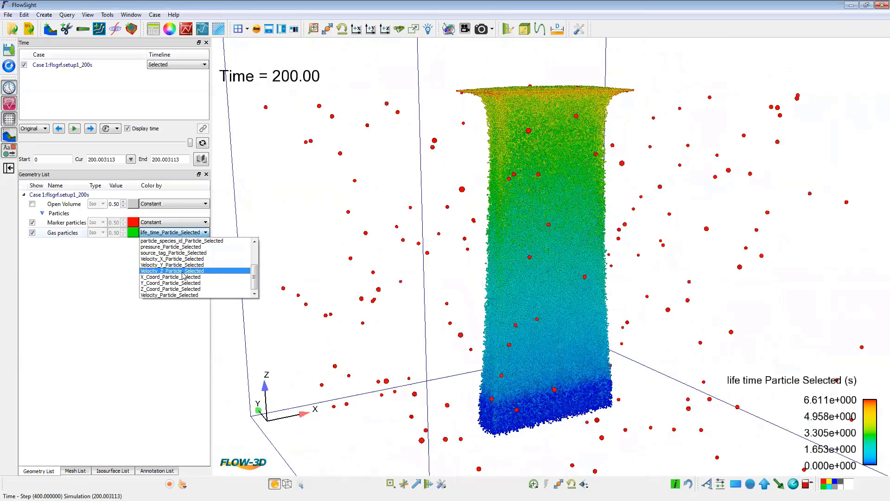
{"action": "left_click", "coordinate": [185, 295]}
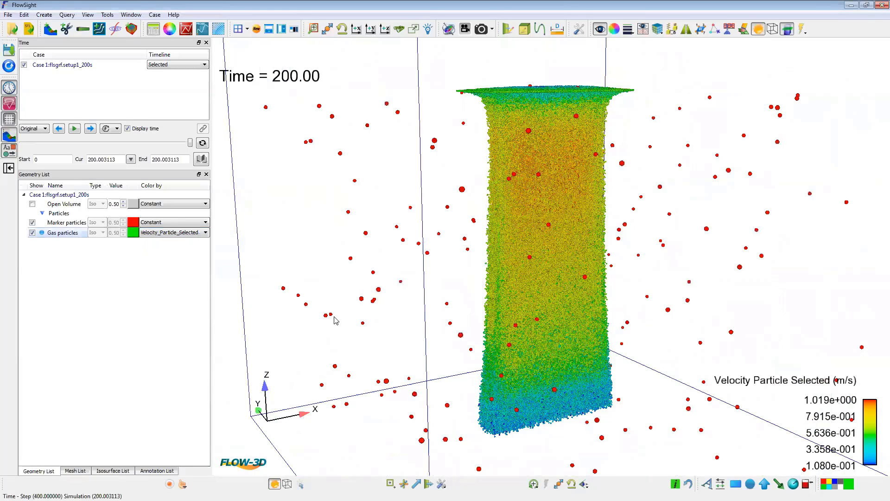
Colour the gas plume by Z_Coord_Particle_Selected, shading it by height from 0 to 3.034 m.
{"action": "left_click_drag", "start_coordinate": [588, 330], "coordinate": [529, 232]}
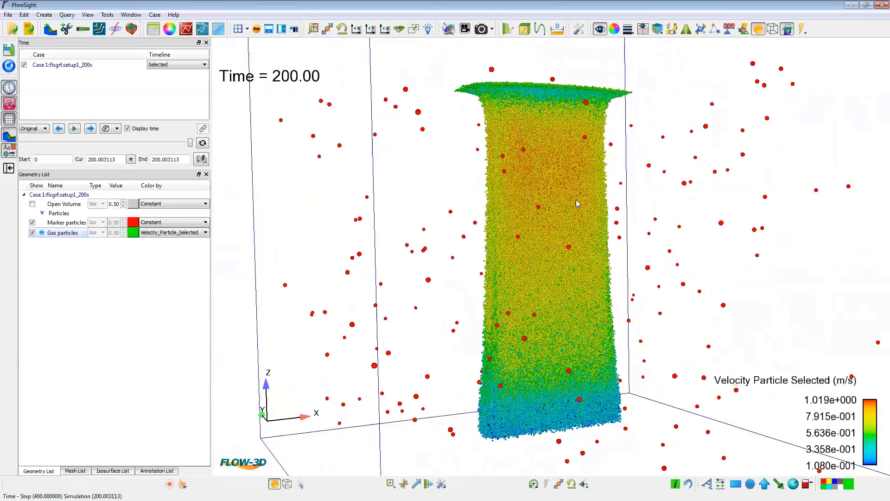
{"action": "left_click_drag", "start_coordinate": [559, 114], "coordinate": [534, 116]}
{"action": "left_click", "coordinate": [196, 232]}
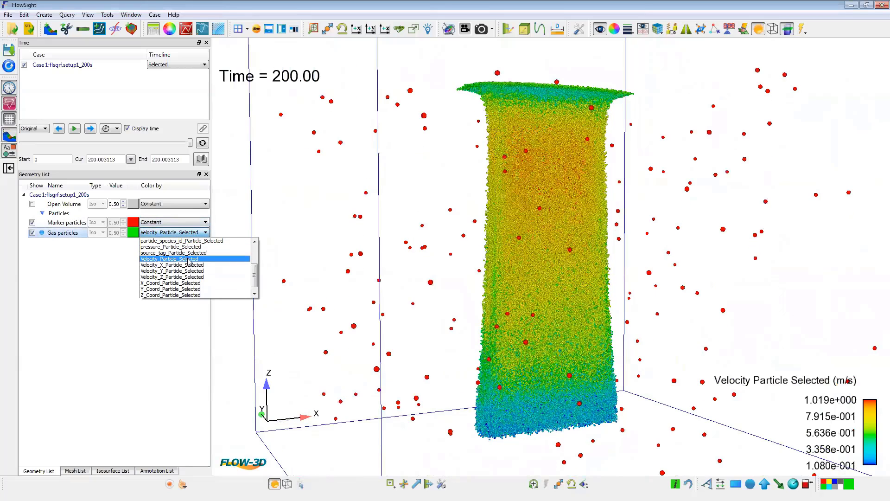
{"action": "left_click", "coordinate": [188, 296]}
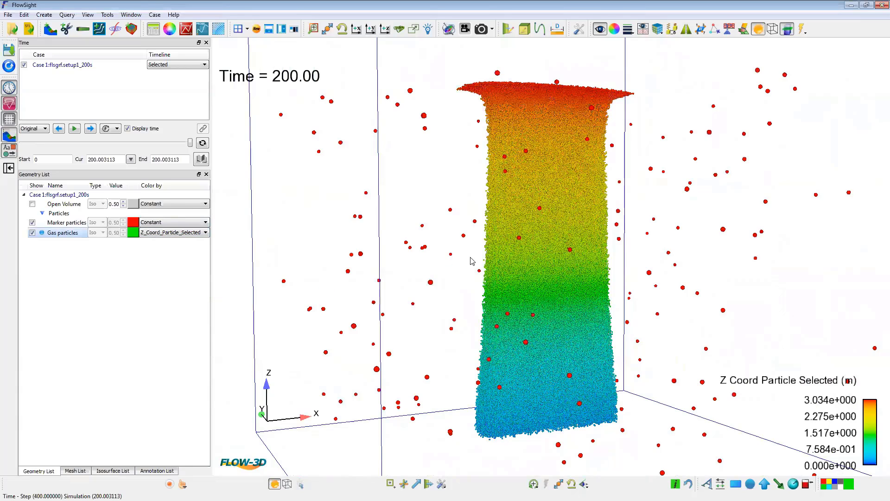
{"action": "left_click_drag", "start_coordinate": [474, 261], "coordinate": [634, 279]}
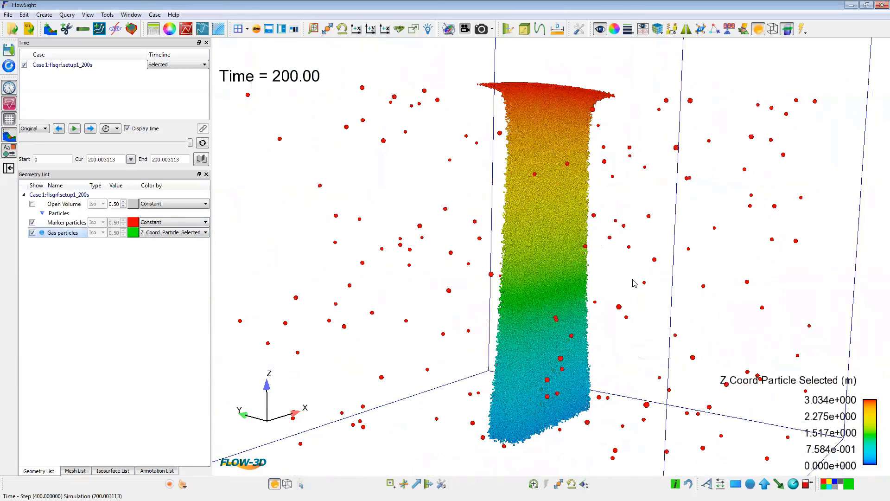
{"action": "scroll", "coordinate": [556, 312], "scroll_direction": "up", "scroll_amount": 10}
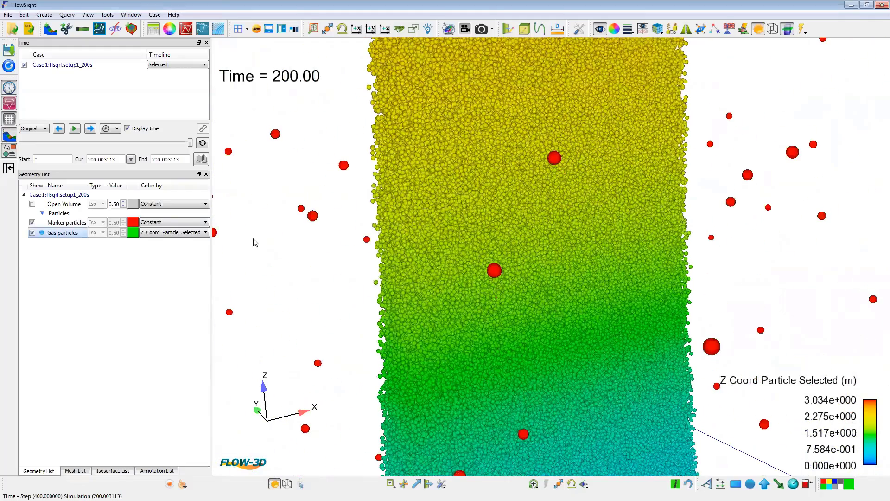
Colour the gas particles by diameter_Particle_Selected again.
{"action": "left_click", "coordinate": [194, 232]}
{"action": "scroll", "coordinate": [197, 249], "scroll_direction": "up", "scroll_amount": 2}
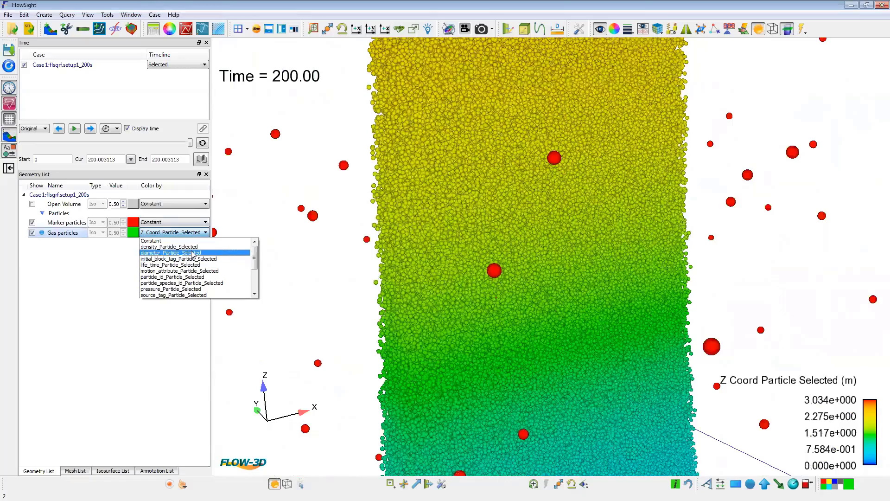
{"action": "left_click", "coordinate": [190, 252]}
{"action": "scroll", "coordinate": [512, 290], "scroll_direction": "up", "scroll_amount": 5}
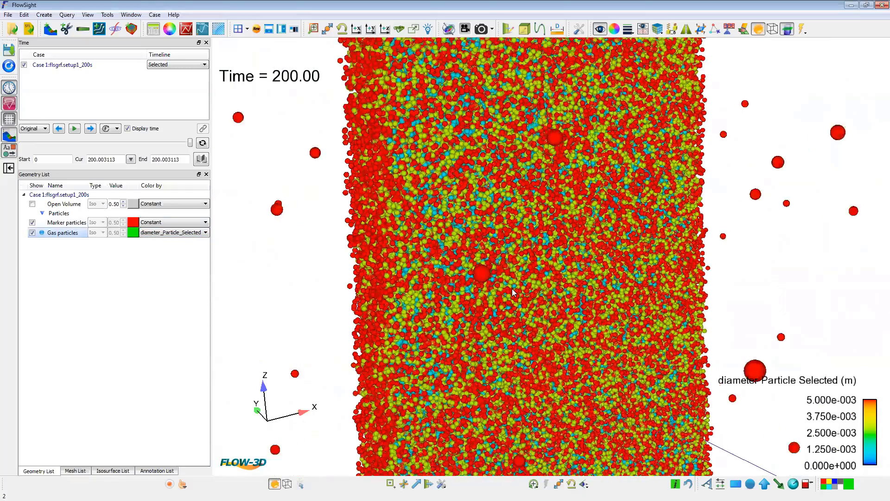
{"action": "left_click", "coordinate": [75, 251]}
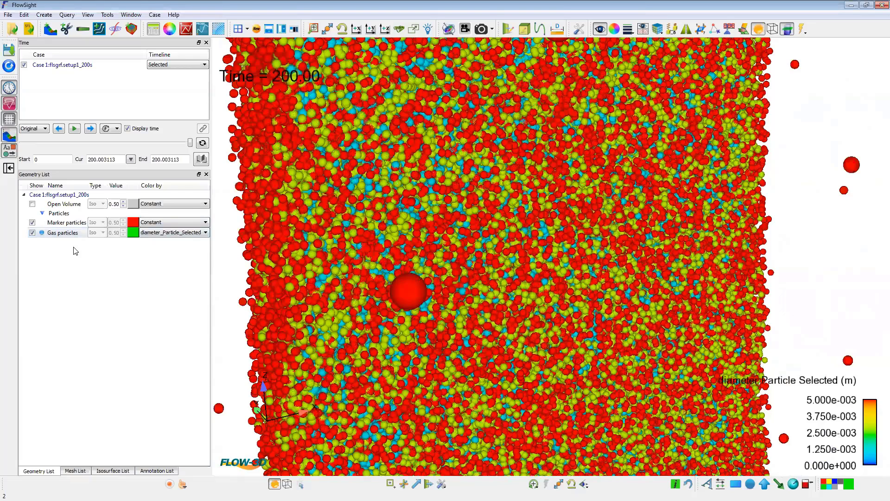
Size the gas particles by their diameter.
{"action": "right_click", "coordinate": [69, 234]}
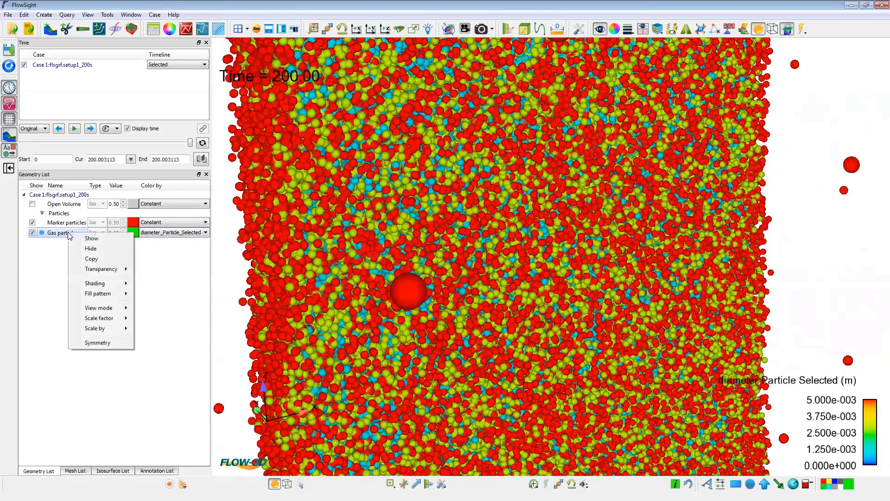
{"action": "mouse_move", "coordinate": [119, 330]}
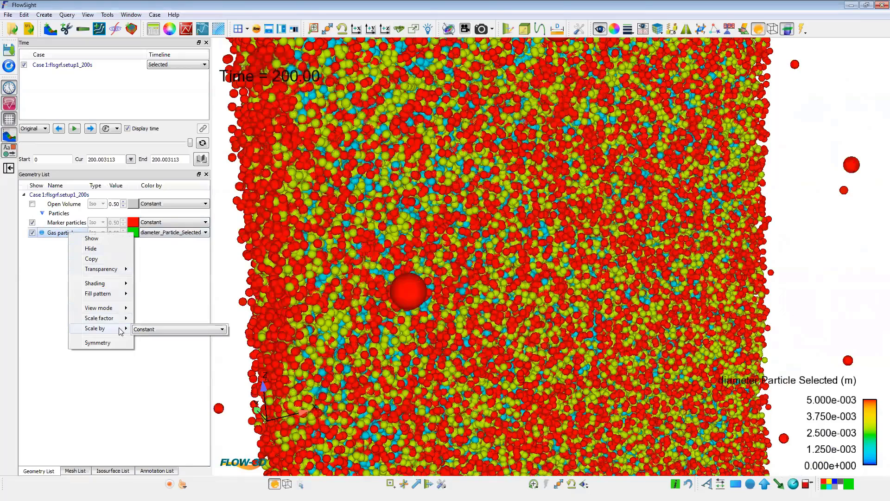
{"action": "left_click", "coordinate": [149, 331]}
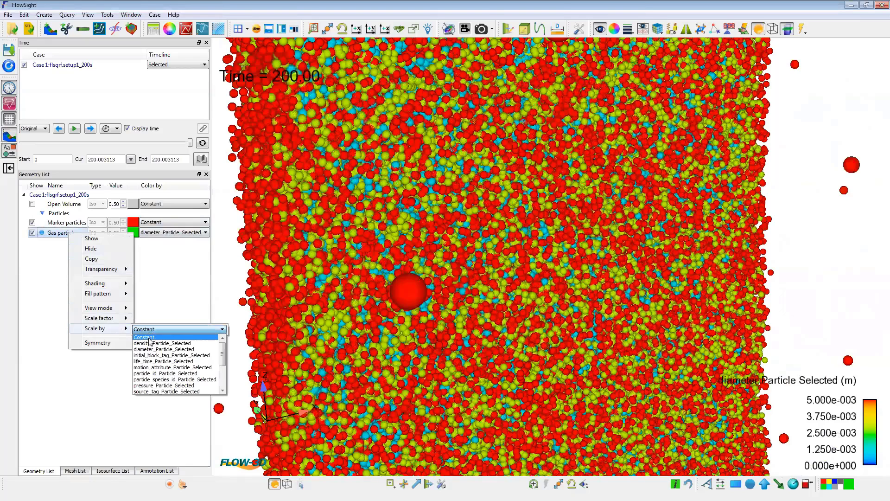
{"action": "scroll", "coordinate": [160, 384], "scroll_direction": "down", "scroll_amount": 3}
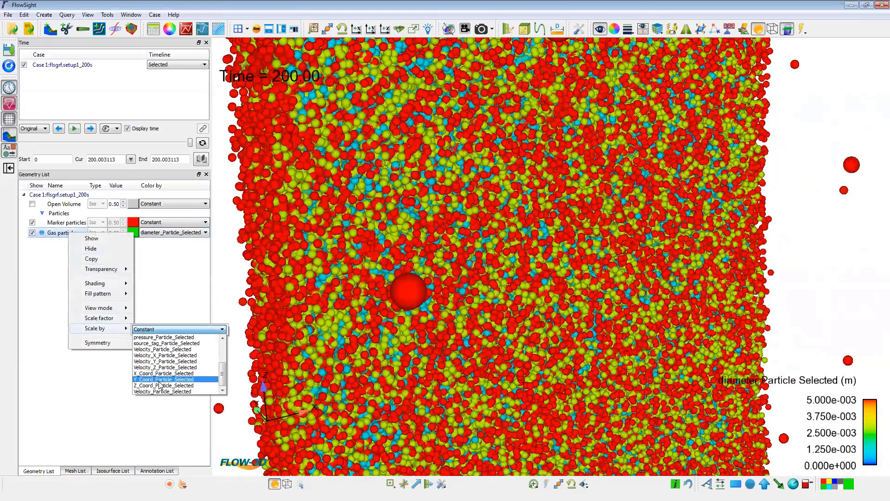
{"action": "scroll", "coordinate": [160, 384], "scroll_direction": "up", "scroll_amount": 3}
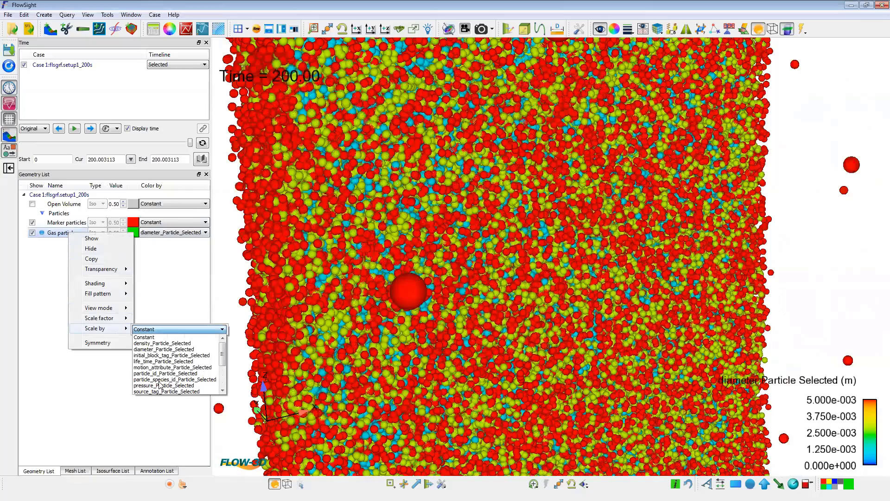
{"action": "left_click", "coordinate": [157, 350]}
{"action": "scroll", "coordinate": [418, 251], "scroll_direction": "up", "scroll_amount": 3}
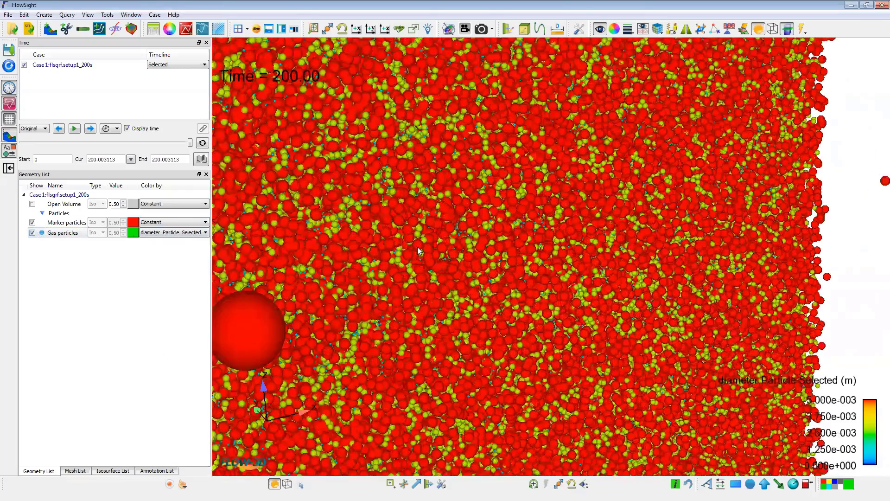
{"action": "scroll", "coordinate": [419, 251], "scroll_direction": "up", "scroll_amount": 2}
Set the gas particle scale factor to 0.68525 and zoom out to show the whole column.
{"action": "right_click", "coordinate": [68, 233]}
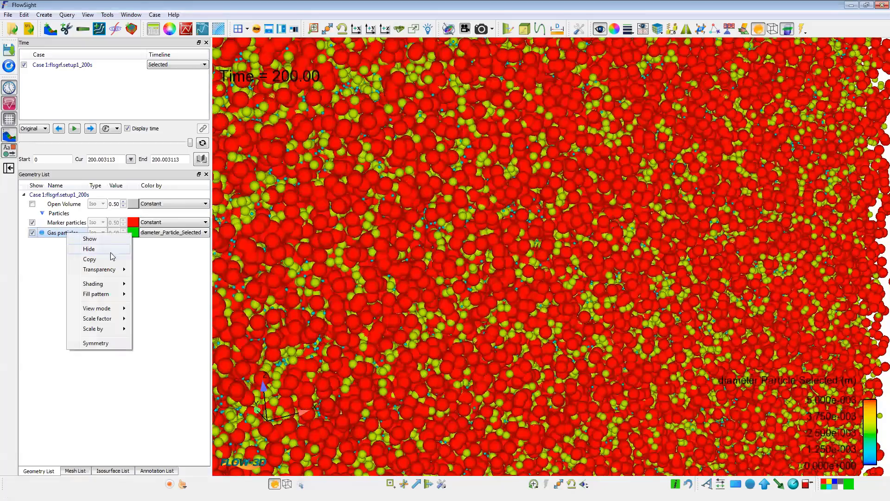
{"action": "mouse_move", "coordinate": [114, 319]}
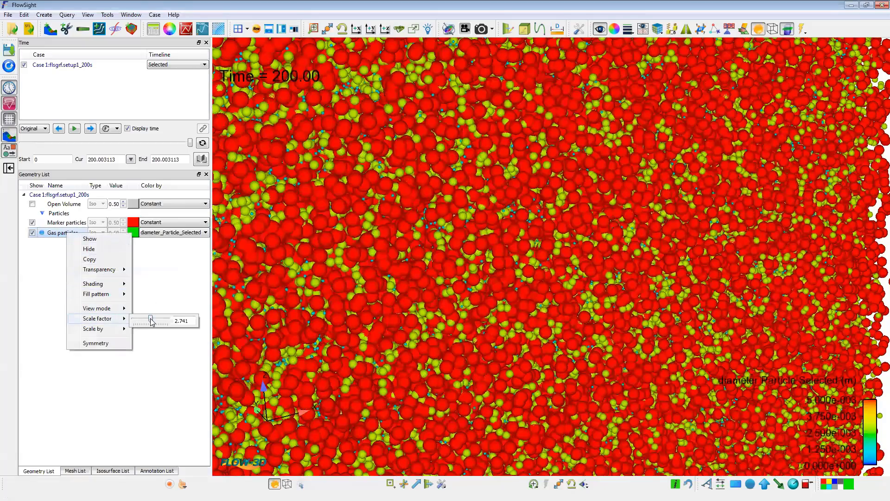
{"action": "left_click_drag", "start_coordinate": [150, 322], "coordinate": [156, 320]}
{"action": "left_click", "coordinate": [449, 271]}
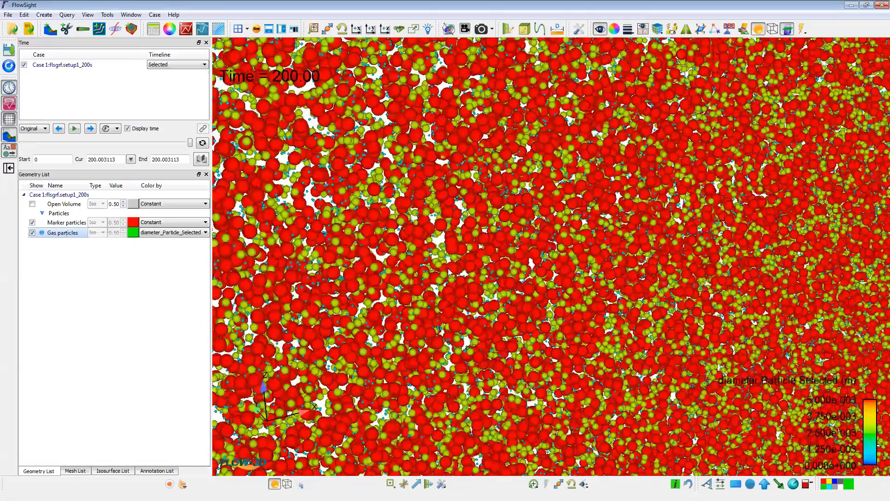
{"action": "scroll", "coordinate": [449, 271], "scroll_direction": "up", "scroll_amount": 5}
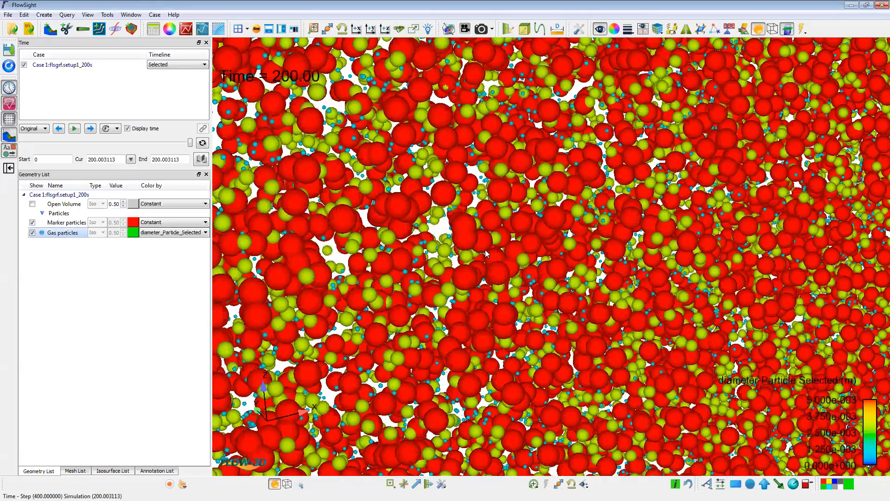
{"action": "scroll", "coordinate": [486, 252], "scroll_direction": "down", "scroll_amount": 10}
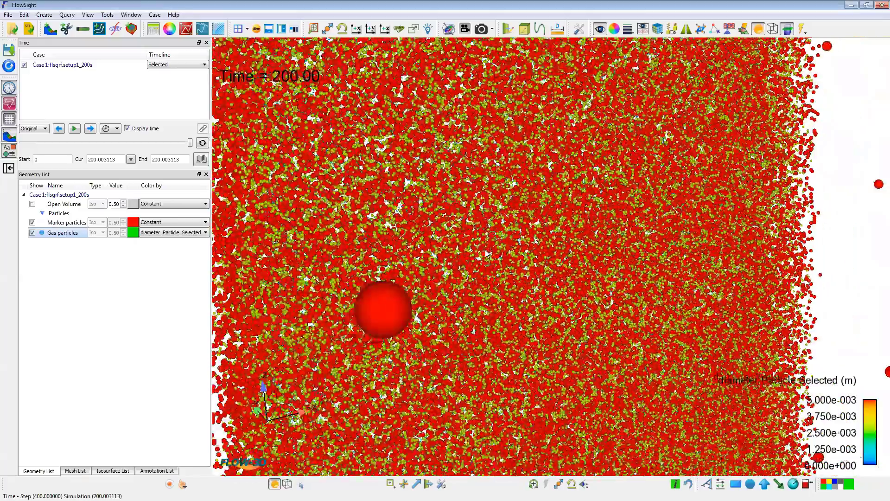
{"action": "scroll", "coordinate": [486, 253], "scroll_direction": "down", "scroll_amount": 8}
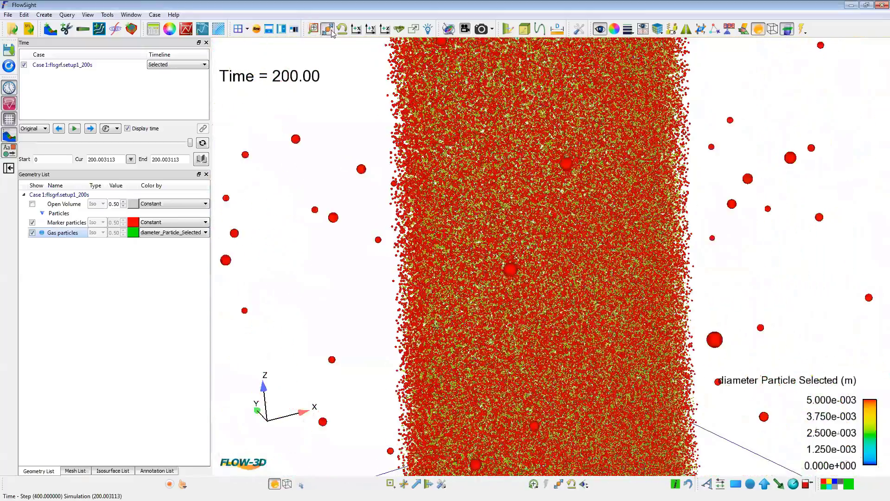
Plot the 'gas bubble particles' history in a new plot placed beside the tank view.
{"action": "left_click", "coordinate": [328, 29]}
{"action": "left_click_drag", "start_coordinate": [406, 145], "coordinate": [466, 170]}
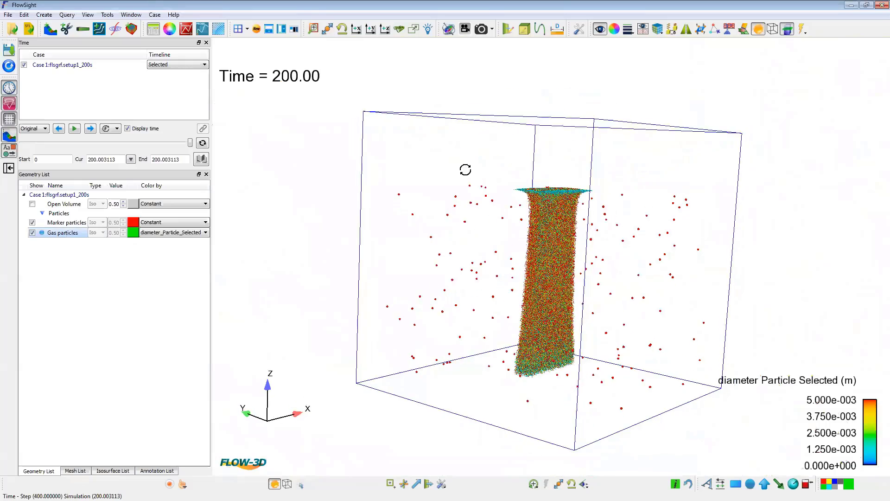
{"action": "scroll", "coordinate": [654, 210], "scroll_direction": "down", "scroll_amount": 5}
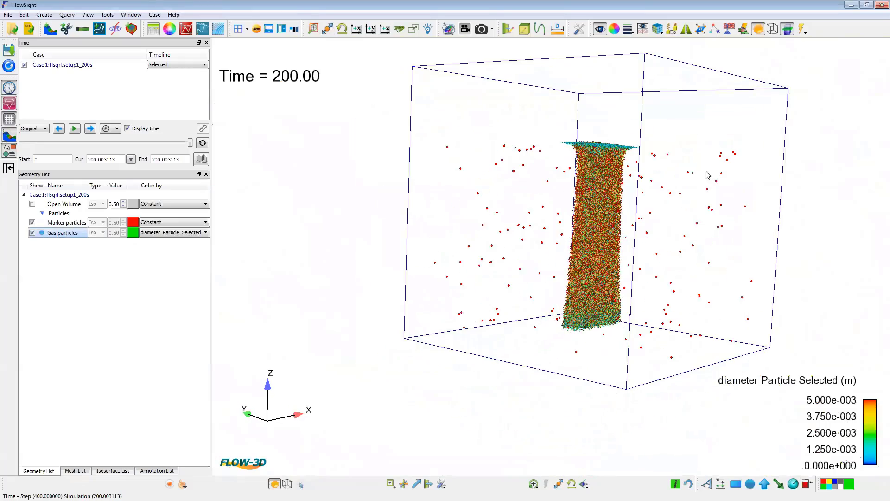
{"action": "left_click_drag", "start_coordinate": [708, 175], "coordinate": [654, 219]}
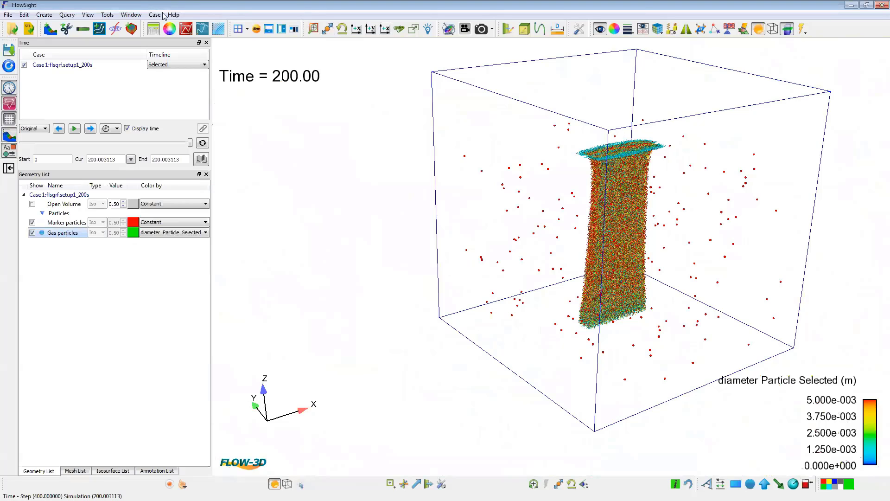
{"action": "left_click", "coordinate": [185, 28]}
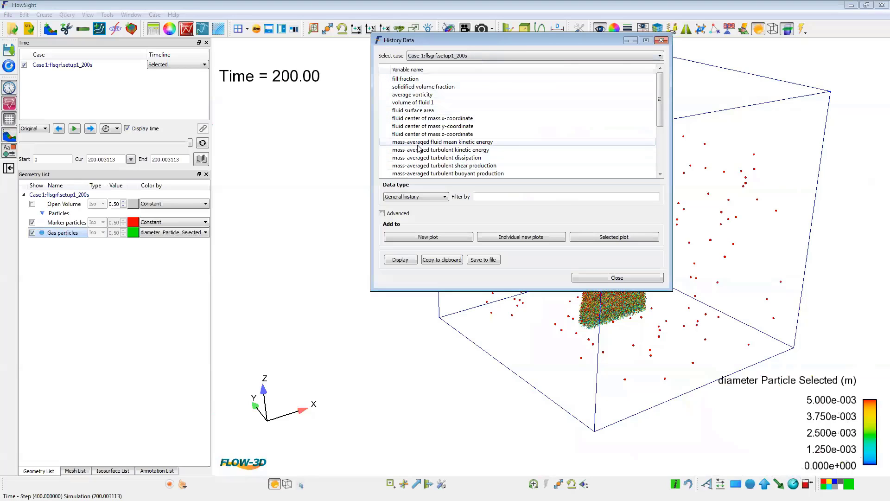
{"action": "scroll", "coordinate": [419, 148], "scroll_direction": "down", "scroll_amount": 5}
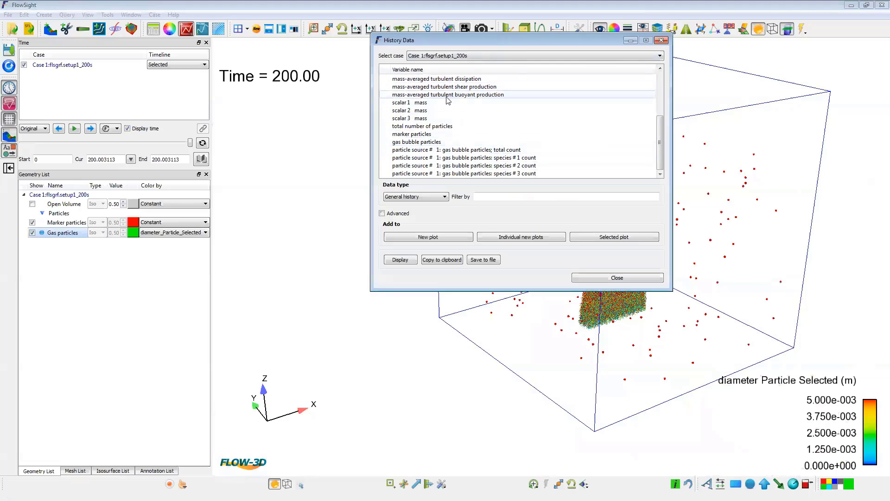
{"action": "left_click", "coordinate": [433, 142]}
{"action": "left_click", "coordinate": [441, 239]}
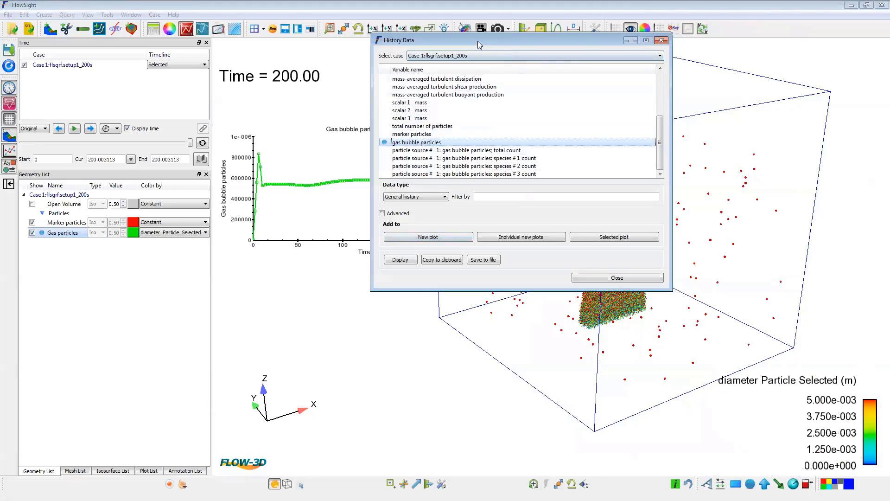
{"action": "left_click", "coordinate": [662, 40]}
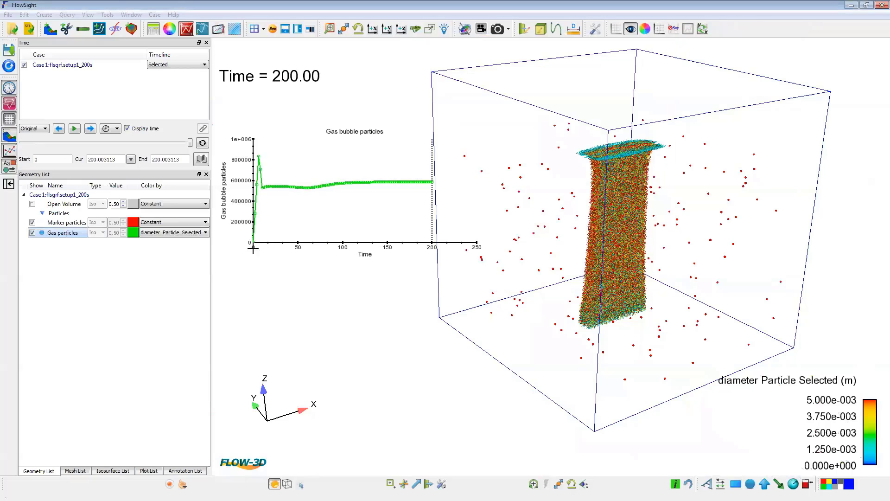
{"action": "left_click_drag", "start_coordinate": [292, 237], "coordinate": [289, 334]}
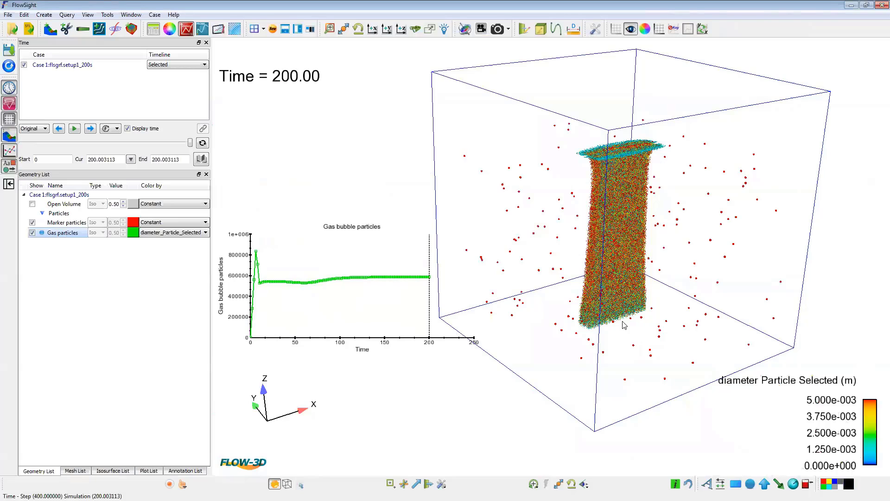
{"action": "left_click_drag", "start_coordinate": [626, 325], "coordinate": [657, 317]}
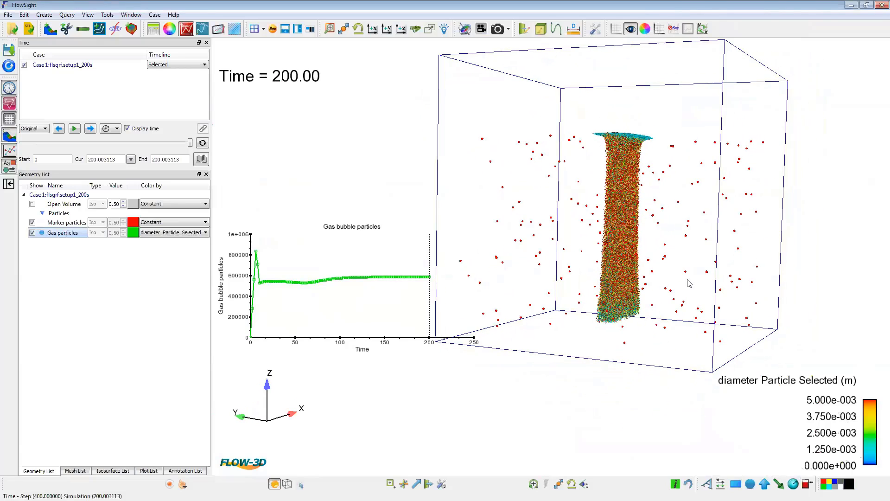
Create a velocity-coloured 2D clip in the X direction at value 0.
{"action": "left_click", "coordinate": [44, 15]}
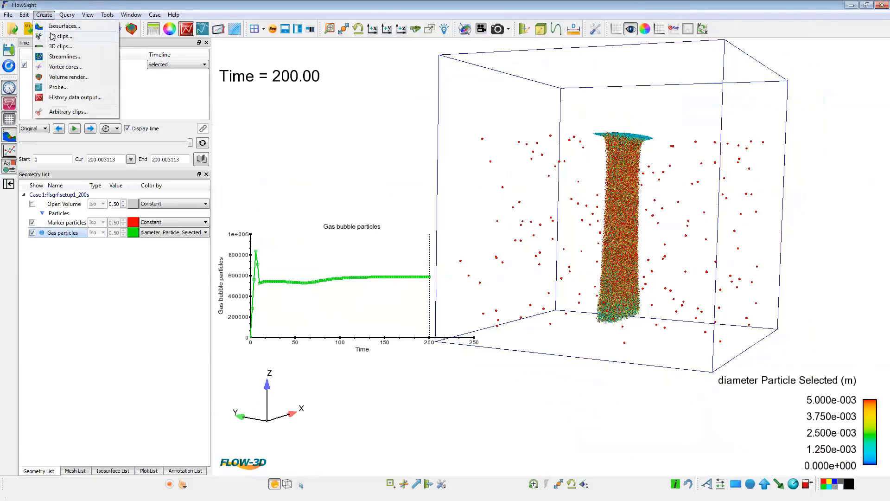
{"action": "left_click", "coordinate": [52, 36]}
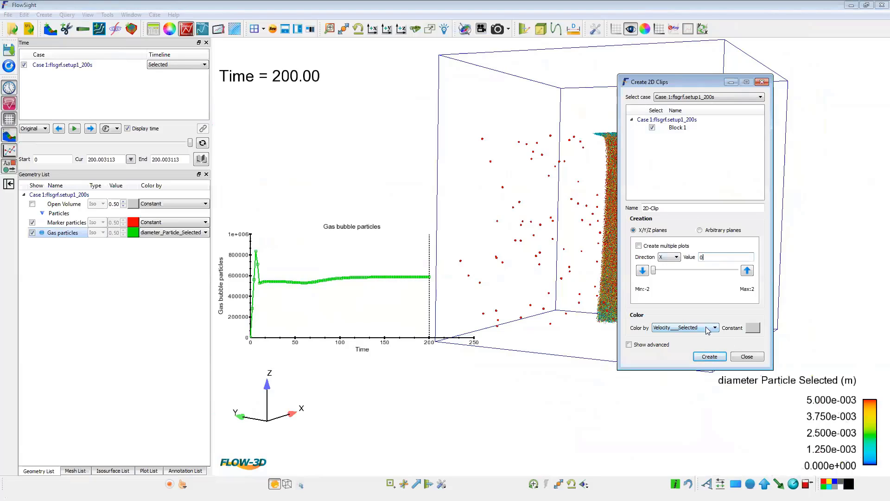
{"action": "left_click", "coordinate": [710, 356]}
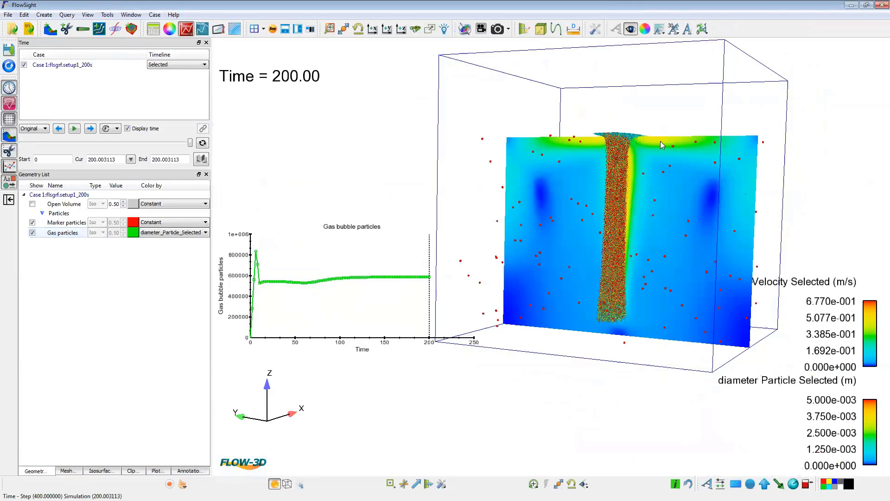
{"action": "left_click_drag", "start_coordinate": [695, 295], "coordinate": [585, 289]}
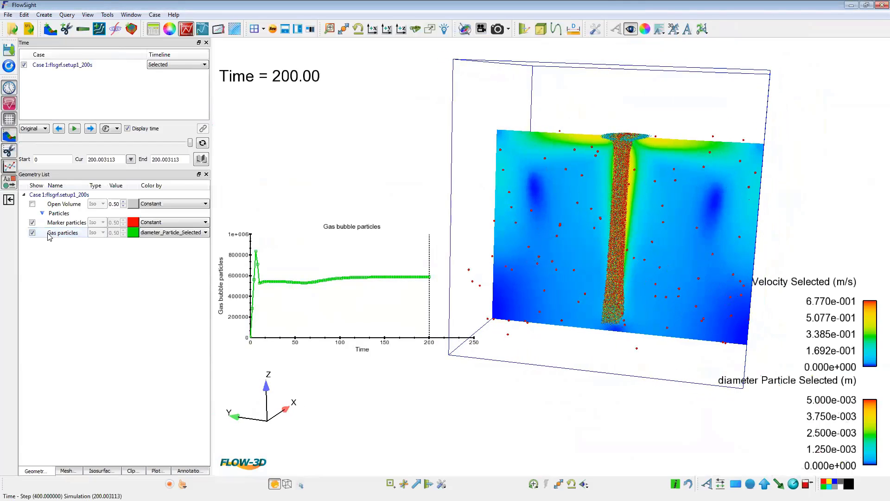
Hide the gas particles to reveal the central upward jet on the clip.
{"action": "left_click", "coordinate": [32, 233]}
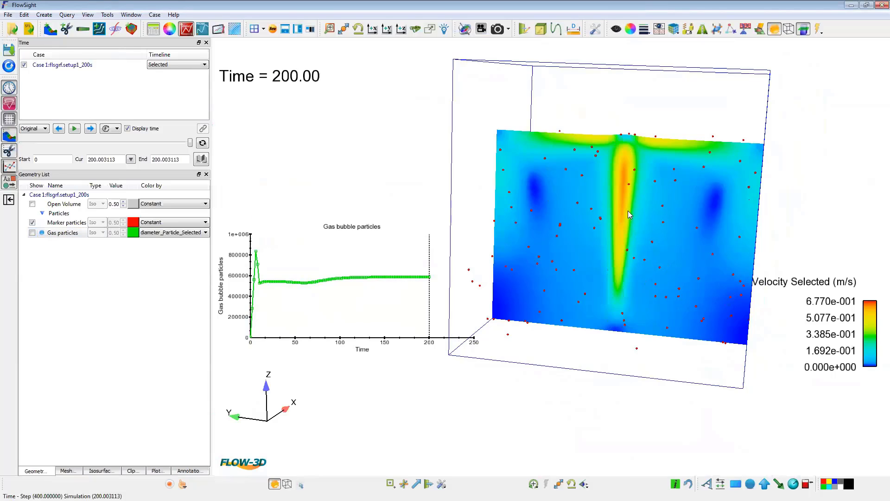
{"action": "scroll", "coordinate": [624, 218], "scroll_direction": "up", "scroll_amount": 5}
{"action": "middle_click_drag", "start_coordinate": [633, 216], "coordinate": [633, 290]}
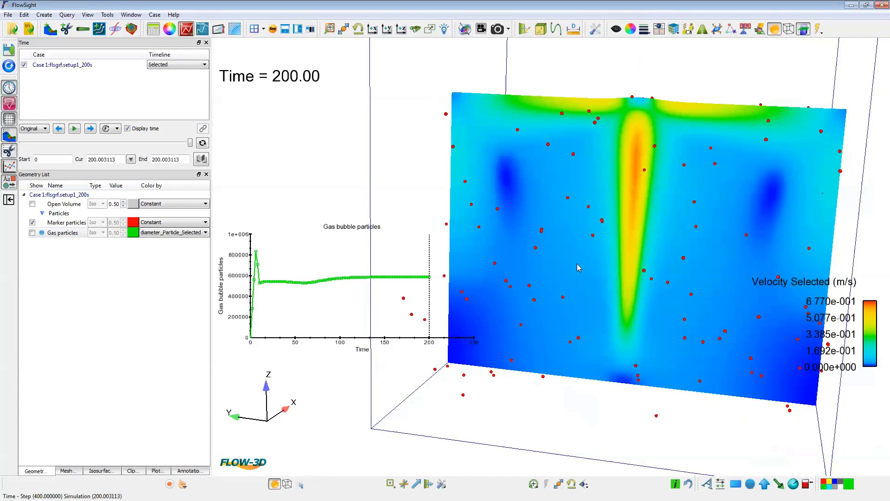
{"action": "left_click_drag", "start_coordinate": [717, 195], "coordinate": [653, 197]}
Show velocity vectors on the clip plane's mesh grid and inspect the flow around the jet.
{"action": "right_click", "coordinate": [748, 180]}
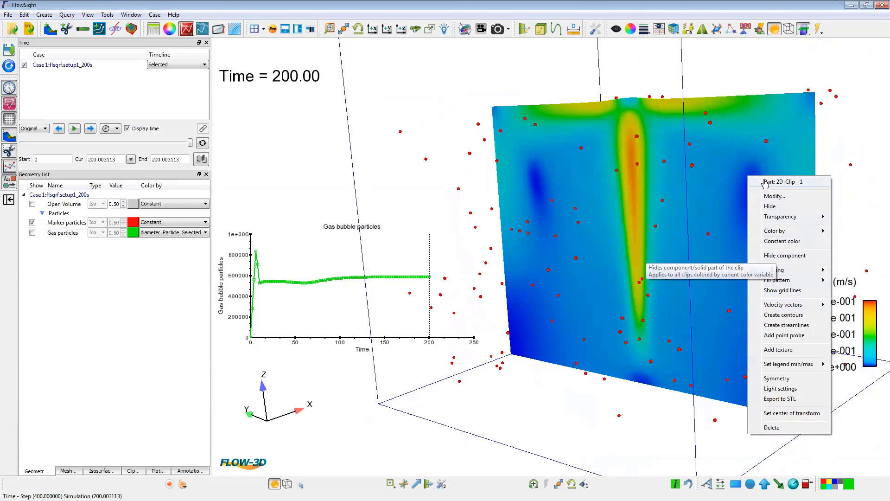
{"action": "mouse_move", "coordinate": [802, 275]}
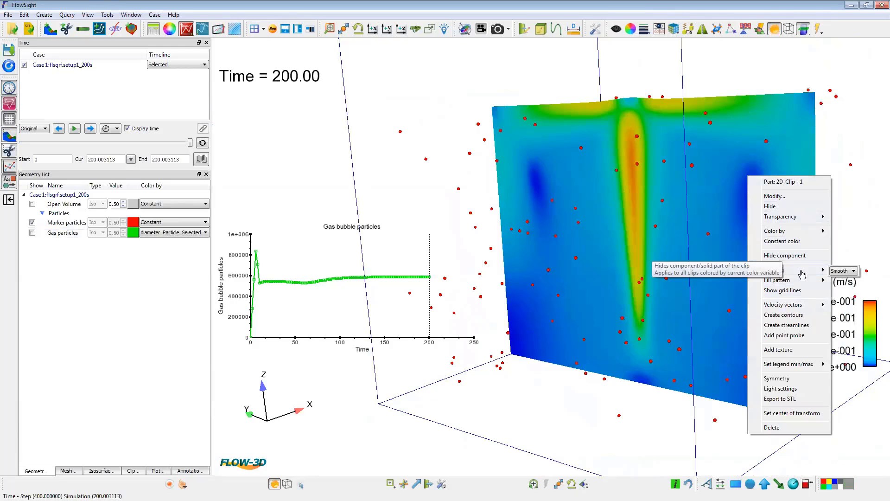
{"action": "mouse_move", "coordinate": [811, 308]}
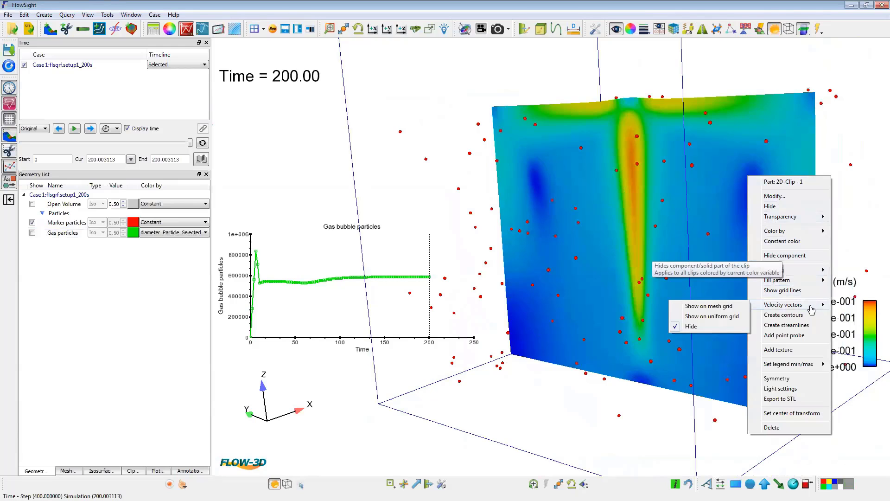
{"action": "left_click", "coordinate": [710, 306]}
{"action": "mouse_move", "coordinate": [672, 280]}
{"action": "left_mouse_down"}
{"action": "mouse_move", "coordinate": [665, 291]}
{"action": "mouse_move", "coordinate": [481, 294]}
{"action": "mouse_move", "coordinate": [673, 211]}
{"action": "left_mouse_up"}
{"action": "scroll", "coordinate": [639, 201], "scroll_direction": "up", "scroll_amount": 3}
{"action": "scroll", "coordinate": [638, 201], "scroll_direction": "up", "scroll_amount": 3}
{"action": "middle_click_drag", "start_coordinate": [503, 201], "coordinate": [394, 261]}
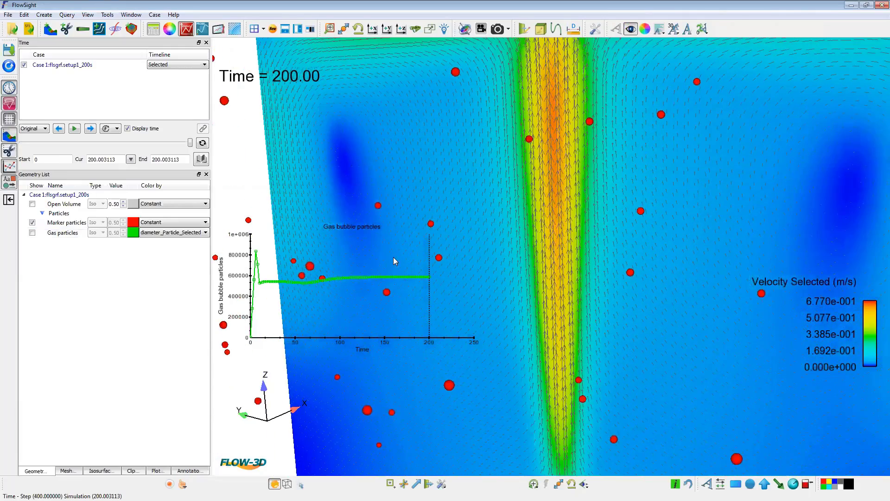
{"action": "scroll", "coordinate": [582, 238], "scroll_direction": "down", "scroll_amount": 3}
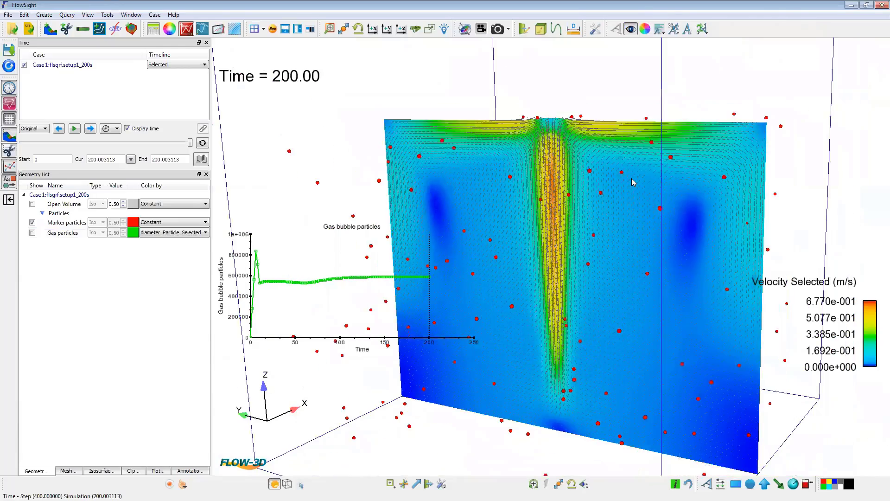
{"action": "scroll", "coordinate": [633, 183], "scroll_direction": "down", "scroll_amount": 2}
{"action": "left_click_drag", "start_coordinate": [564, 234], "coordinate": [554, 239]}
{"action": "middle_click_drag", "start_coordinate": [554, 239], "coordinate": [612, 213]}
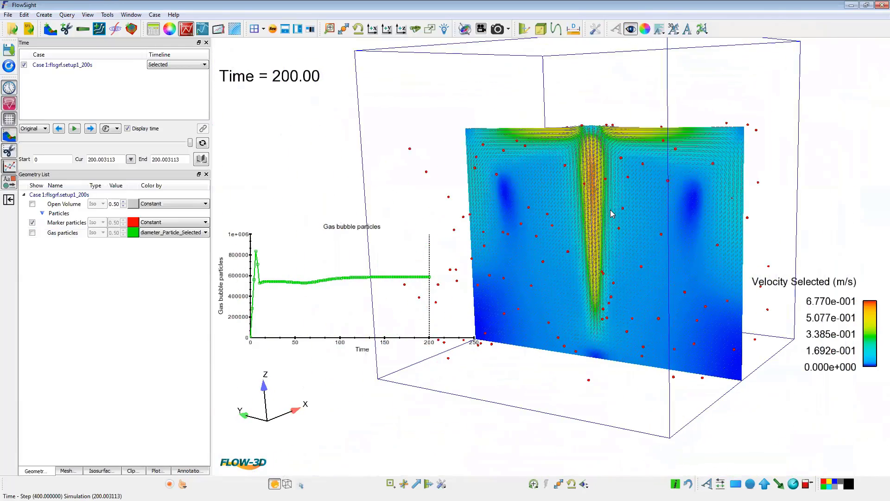